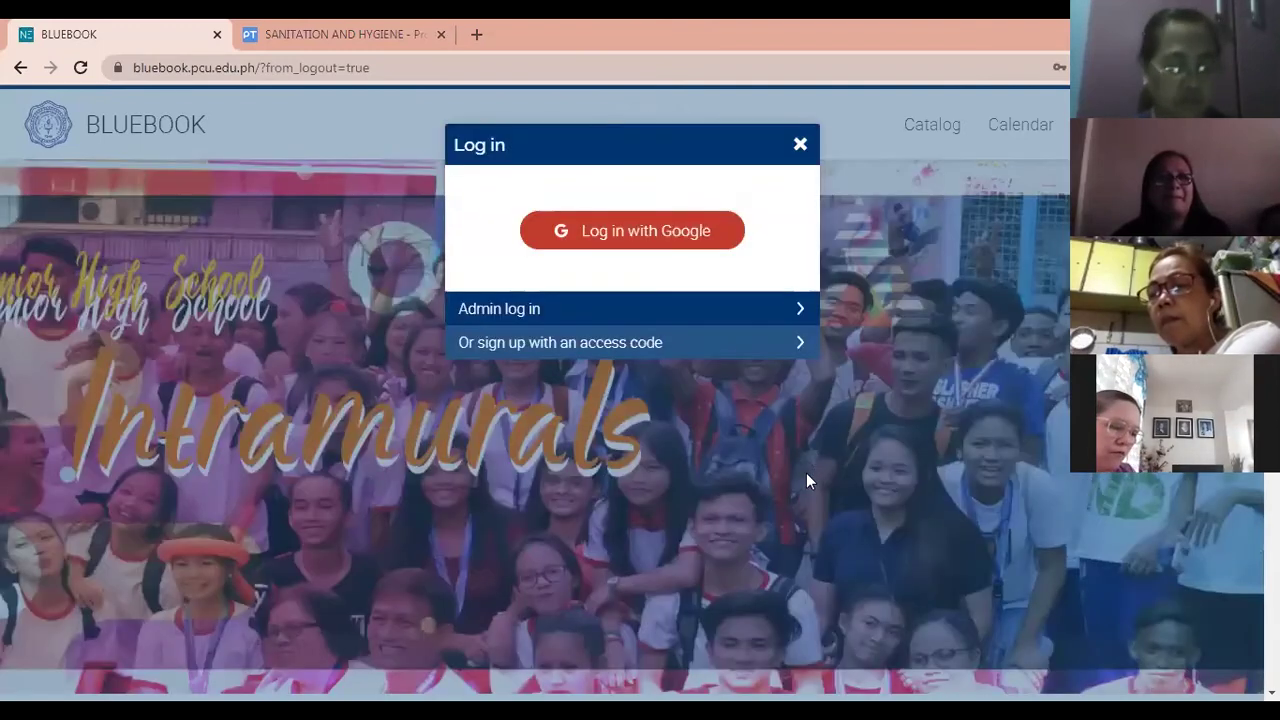
Enter the pcu-student access code, close the other course page, and submit to reach Sign up.
click(668, 340)
click(669, 268)
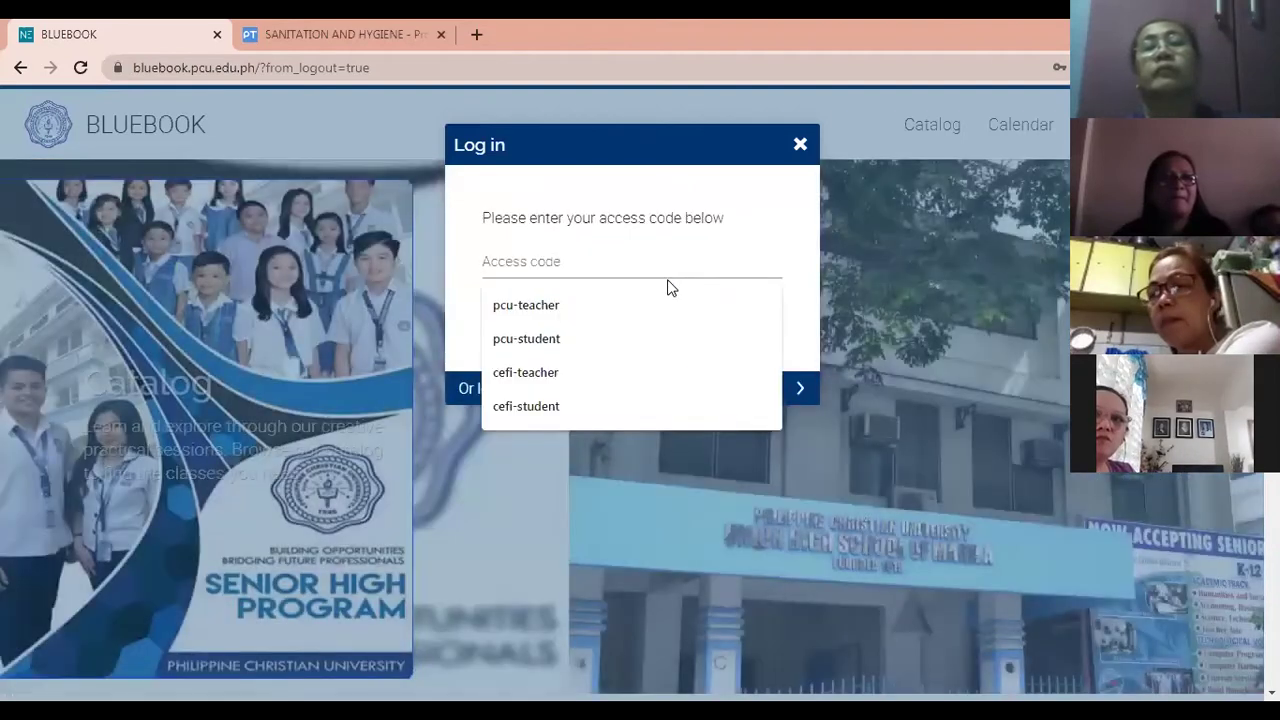
click(655, 338)
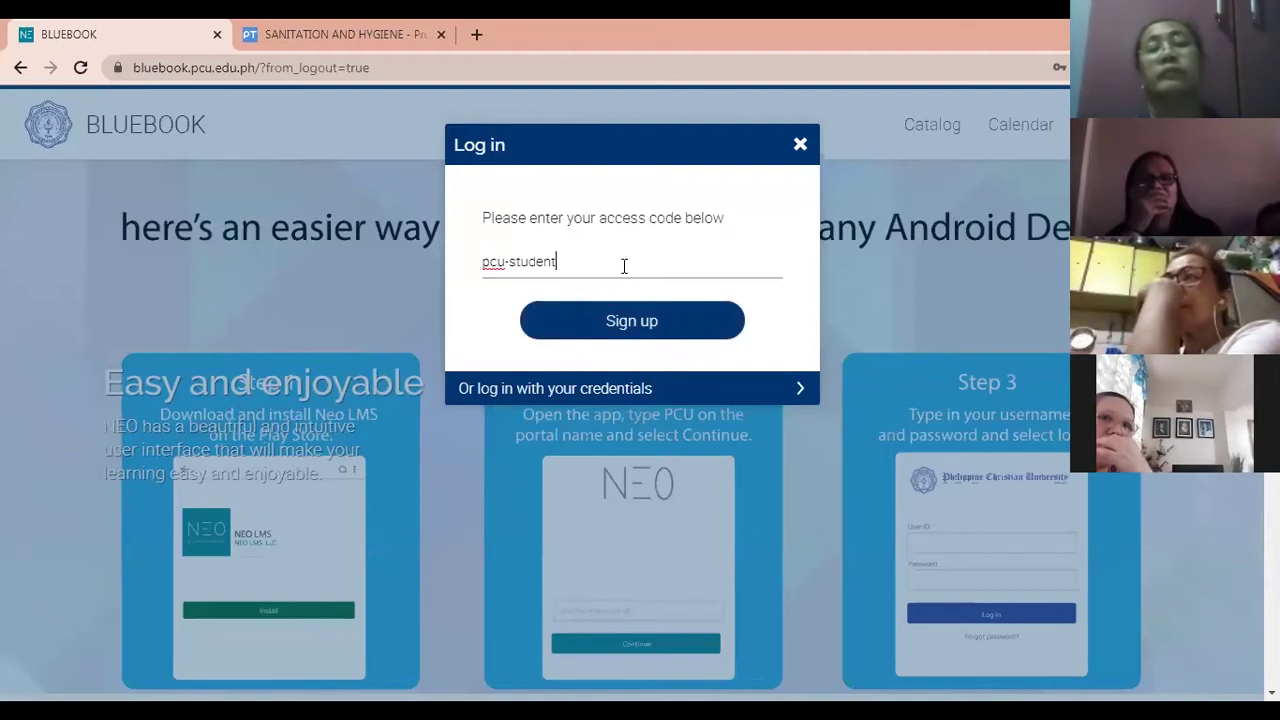
click(440, 34)
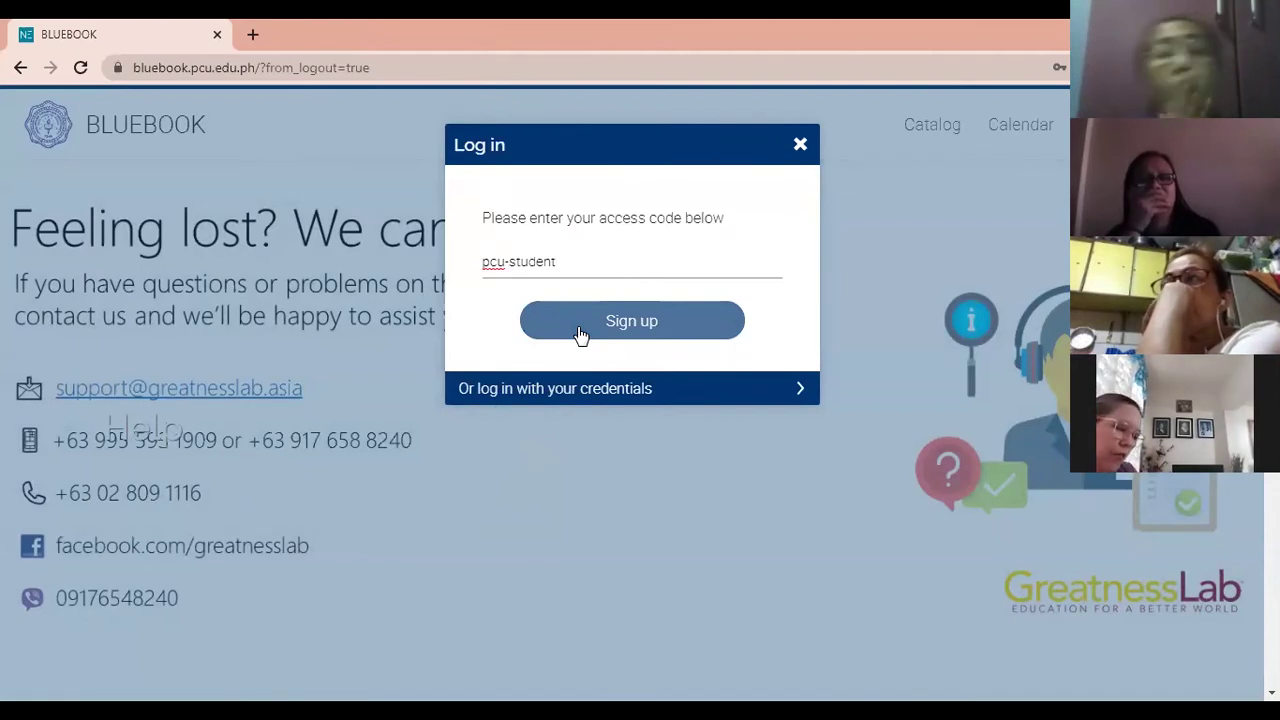
click(581, 334)
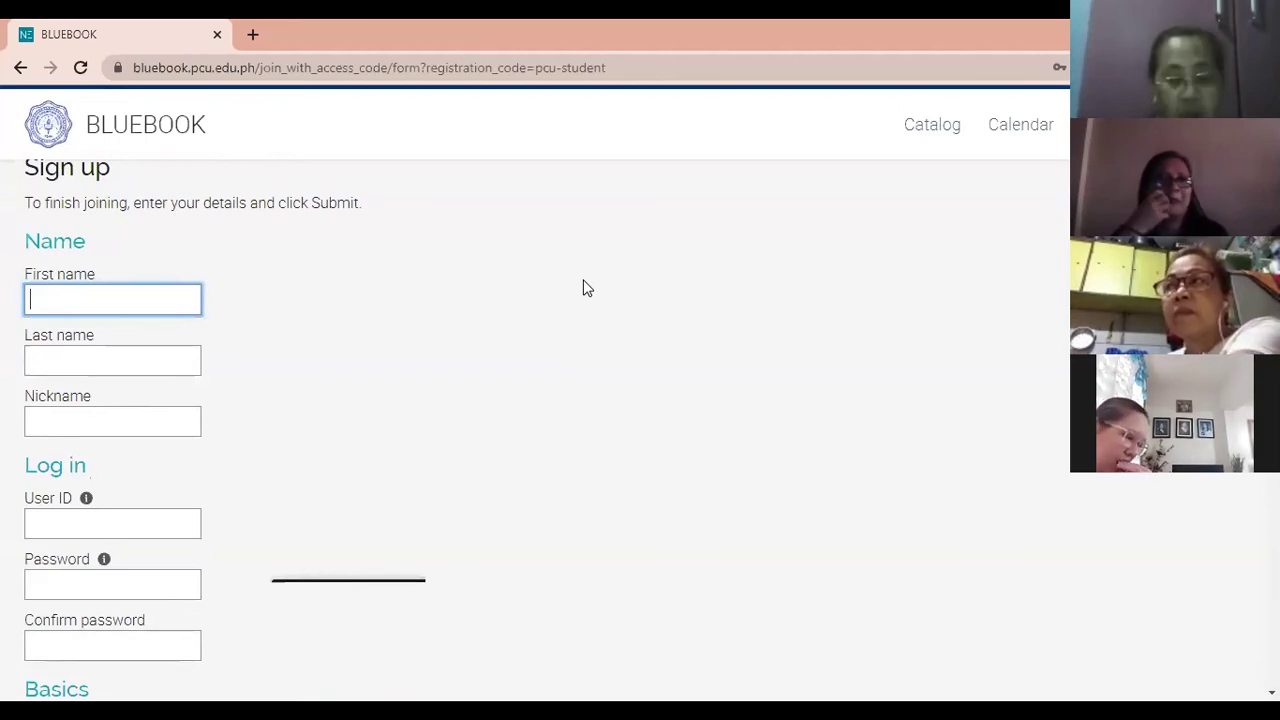
Fill in the student's first name, last name and nickname on the sign-up form.
click(563, 427)
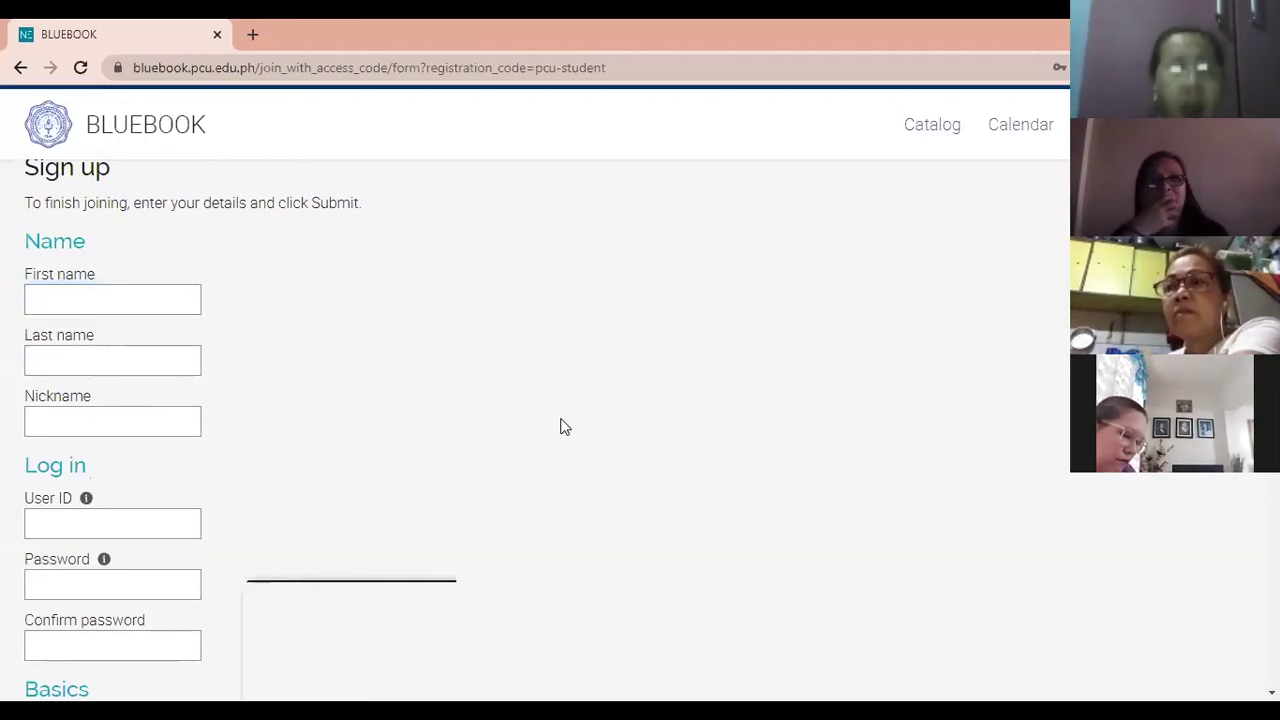
click(161, 297)
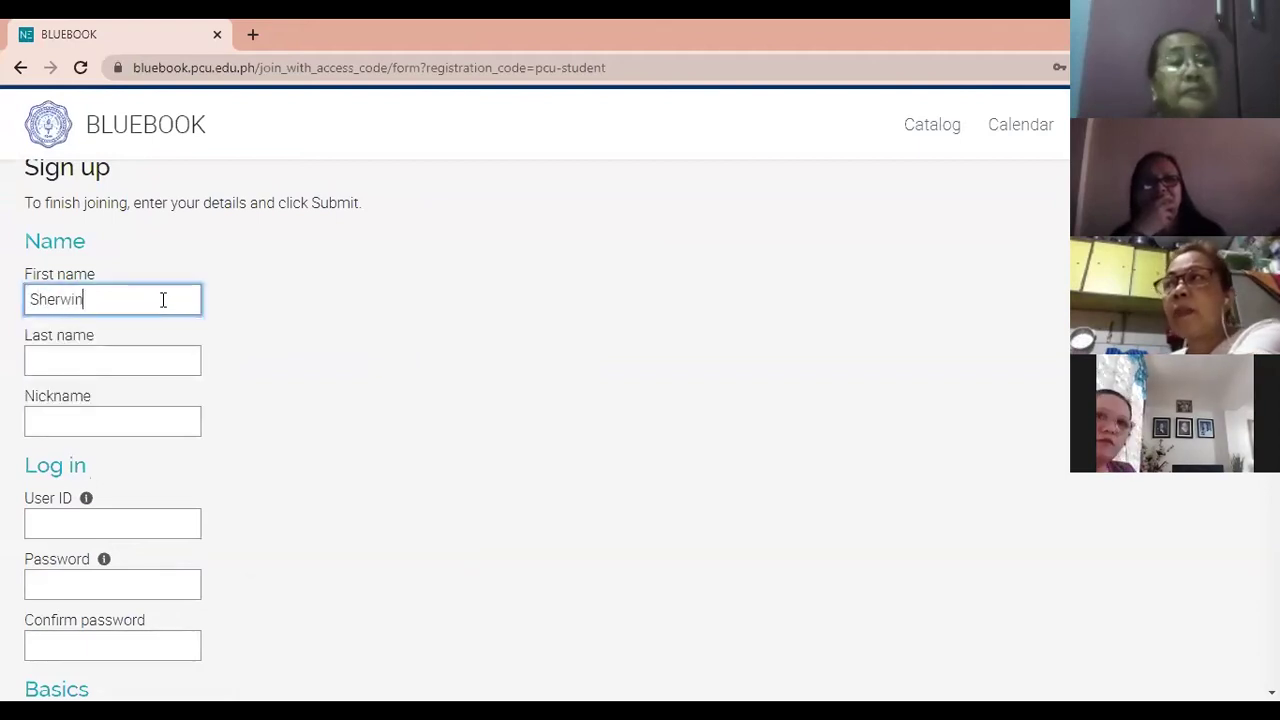
key(Tab)
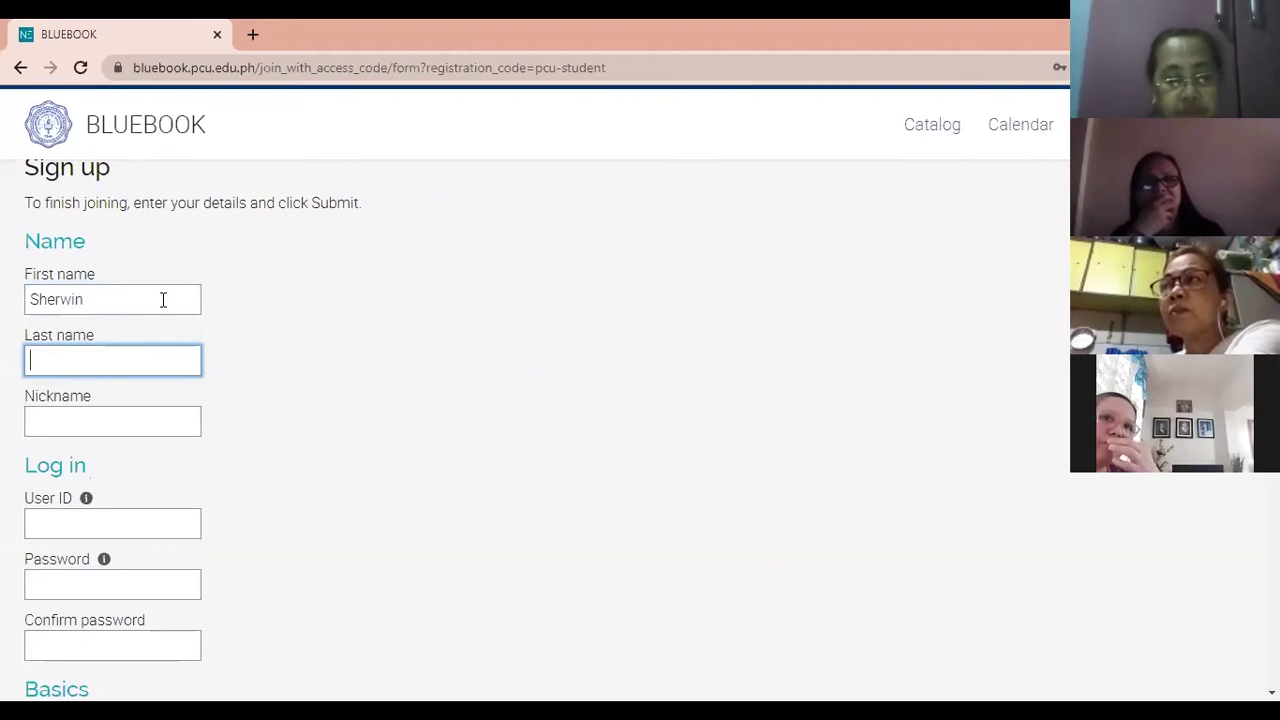
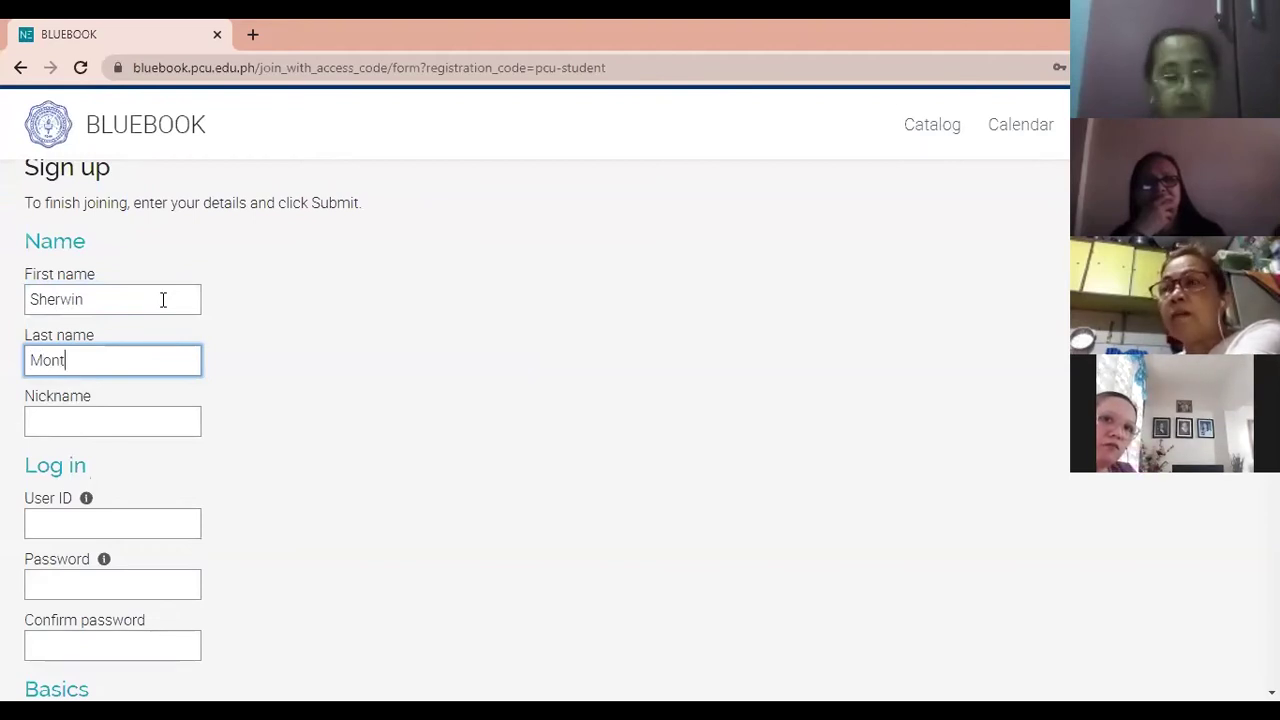
key(Tab)
text(Sherwin)
key(Tab)
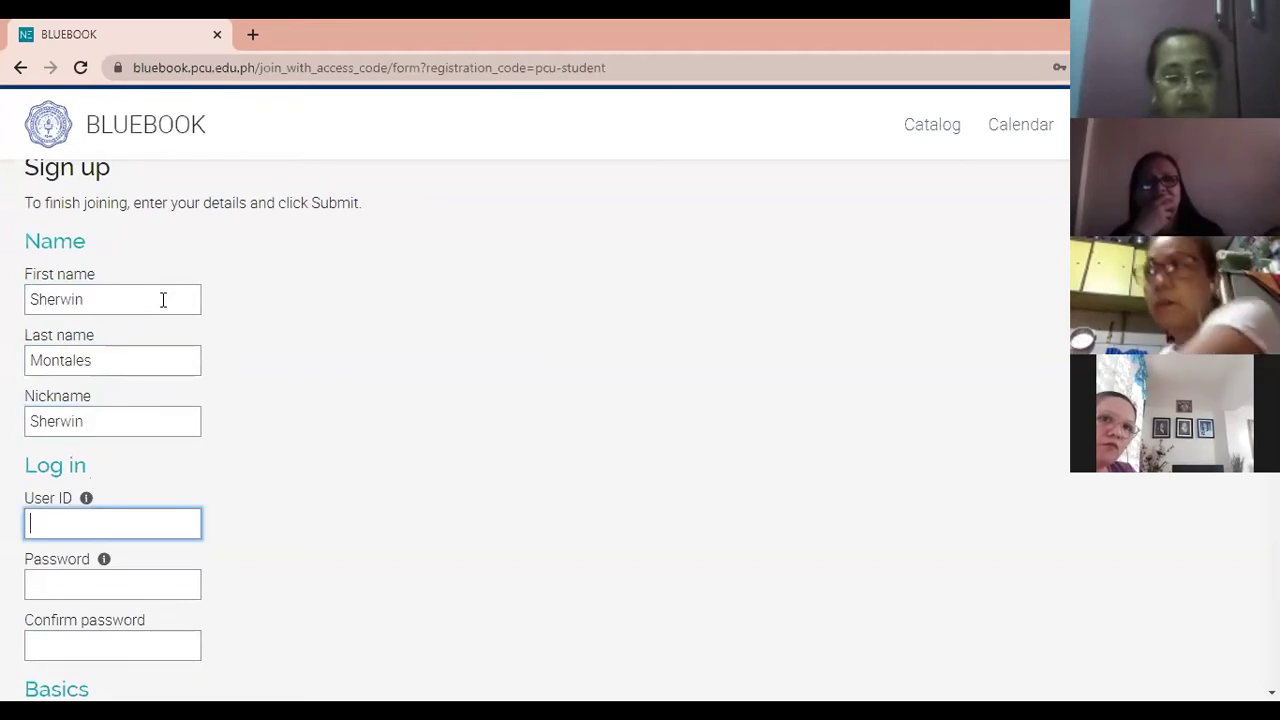
Enter the student's school e-mail address as the User ID, correcting a typo.
scroll(160, 335, down, 1)
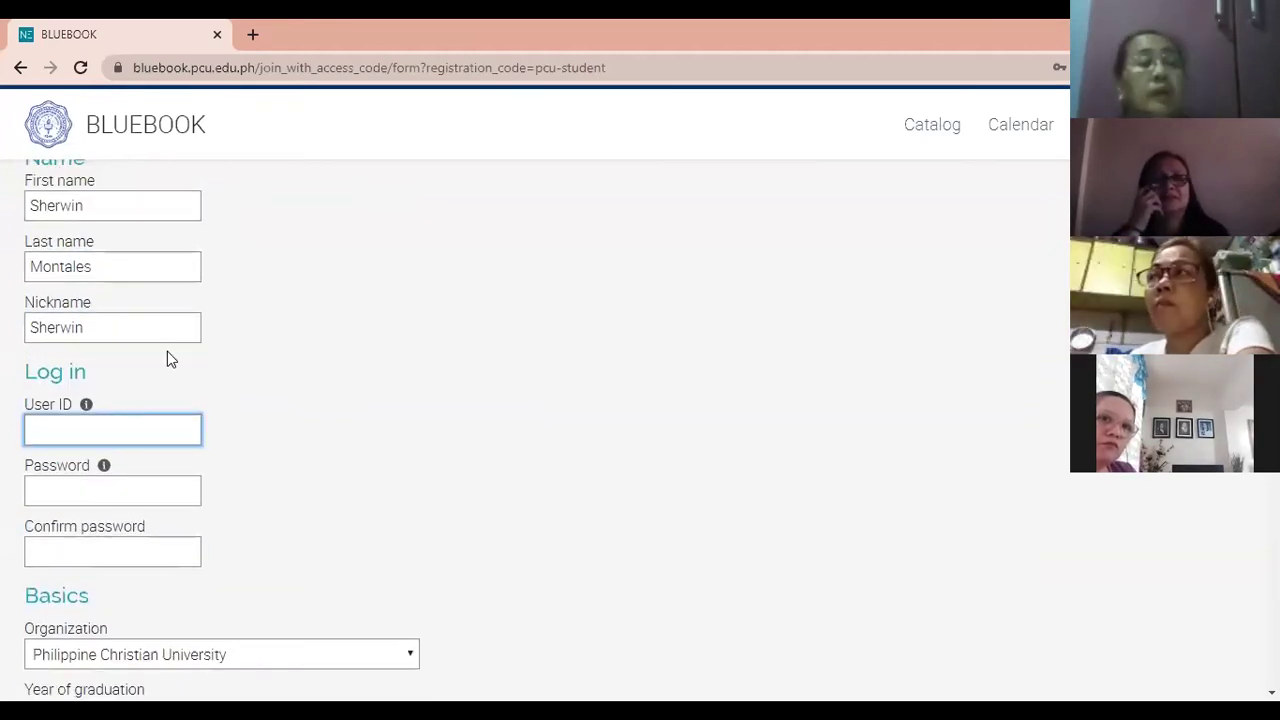
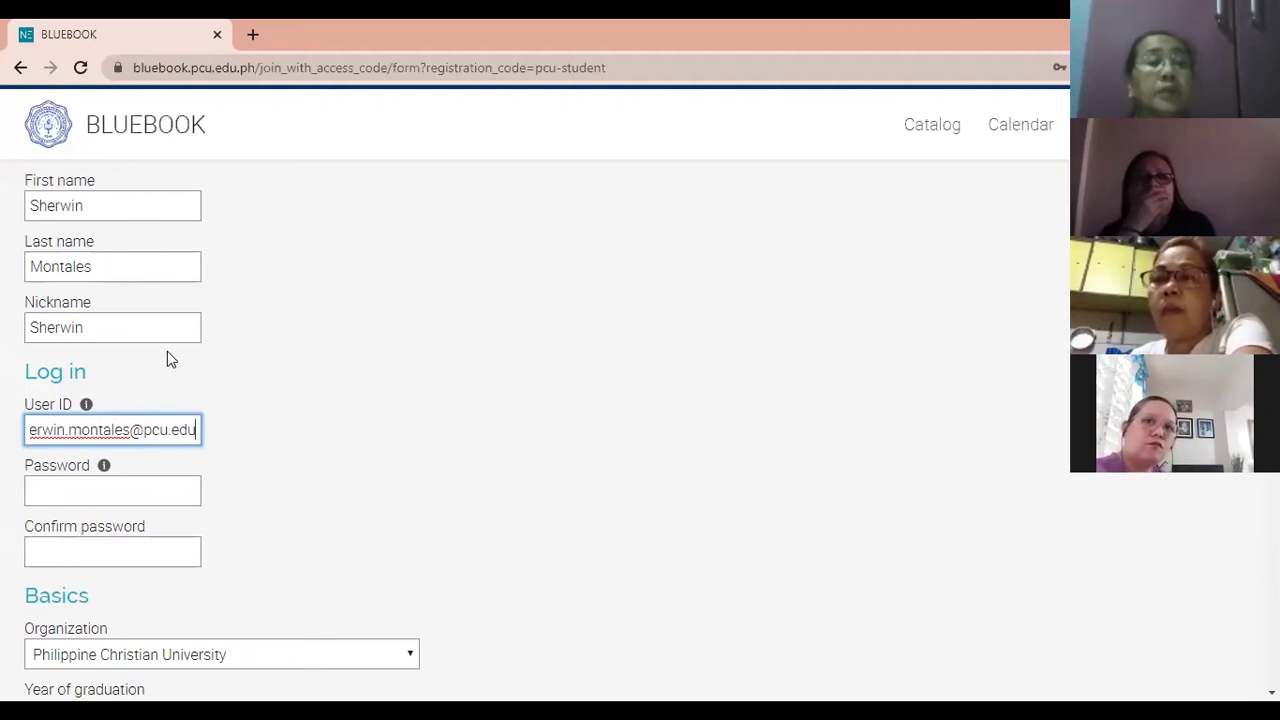
key(Tab)
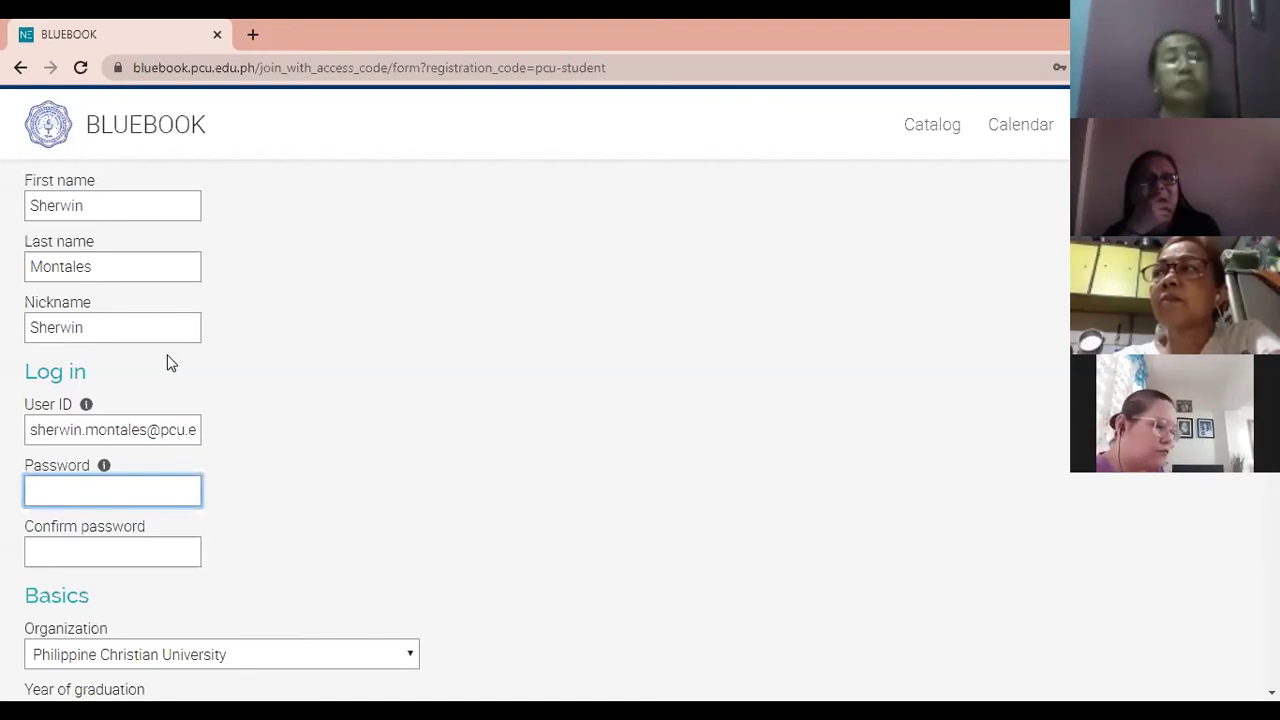
Type the account password in Password and retype it in Confirm password.
text(•••)
key(BackSpace)
key(BackSpace)
key(BackSpace)
text(•••••••••)
key(Tab)
text(•••)
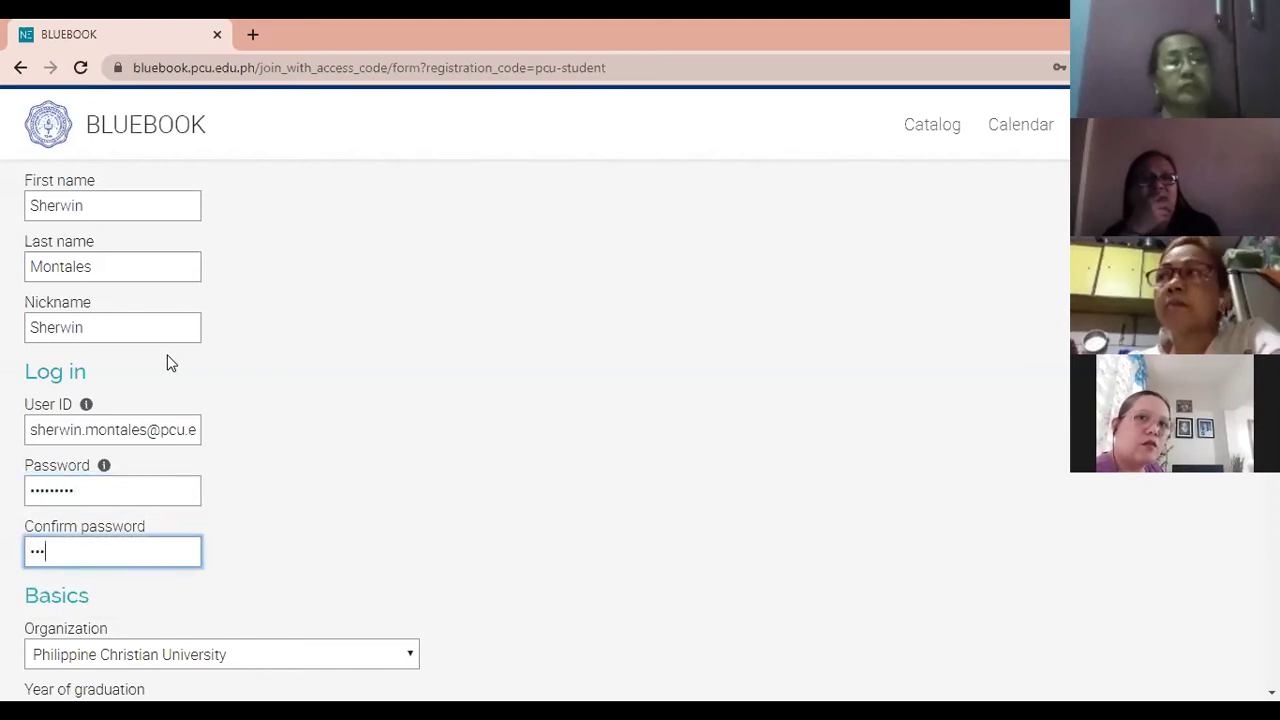
text(••••••)
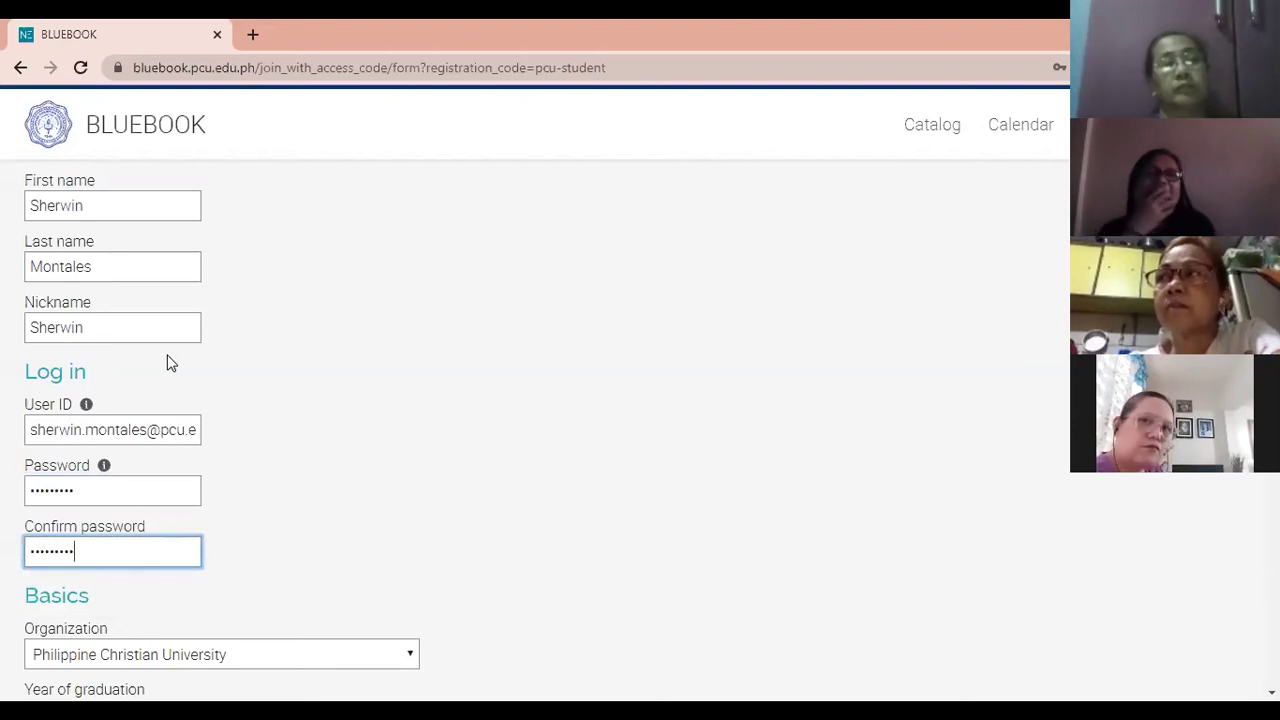
scroll(357, 400, down, 4)
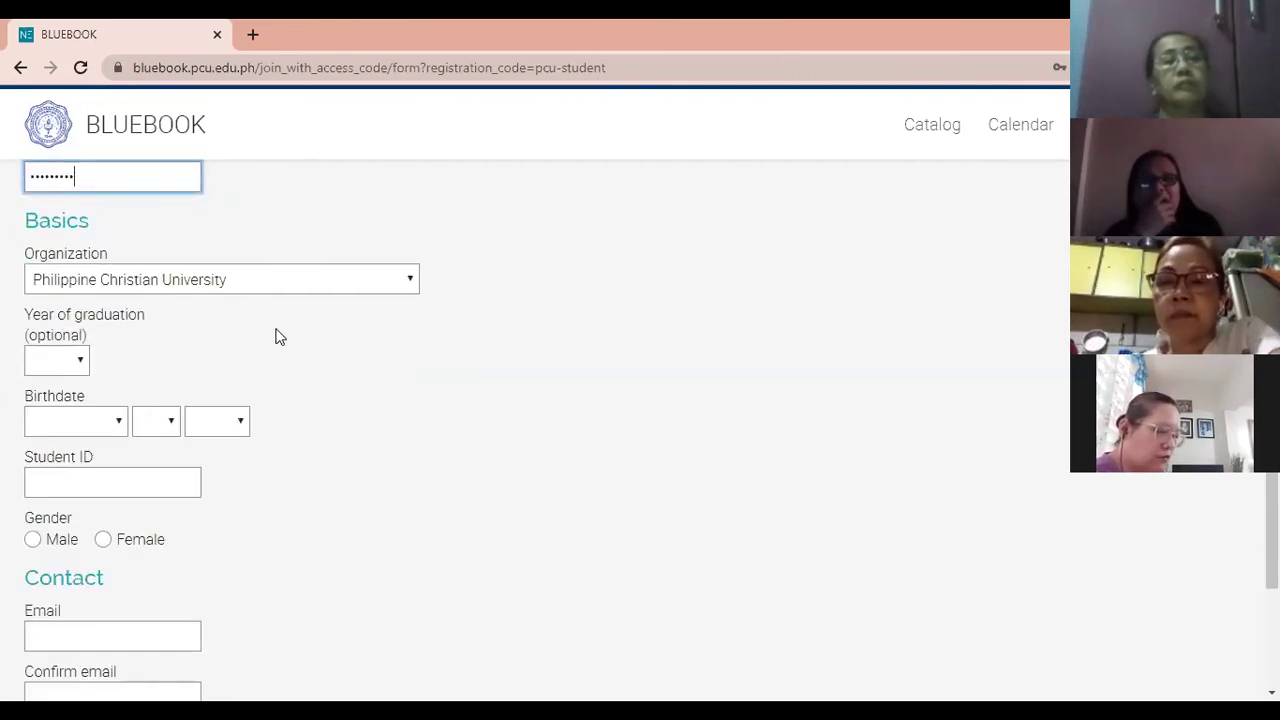
click(278, 280)
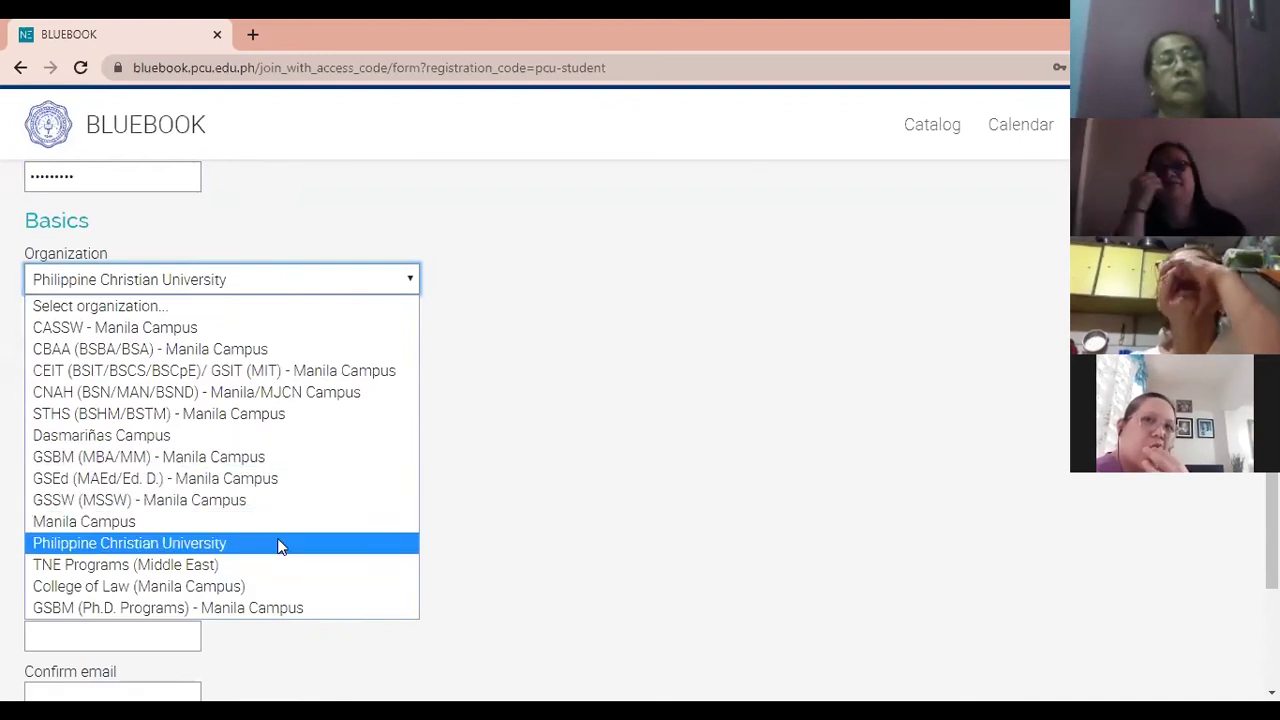
click(278, 543)
click(77, 421)
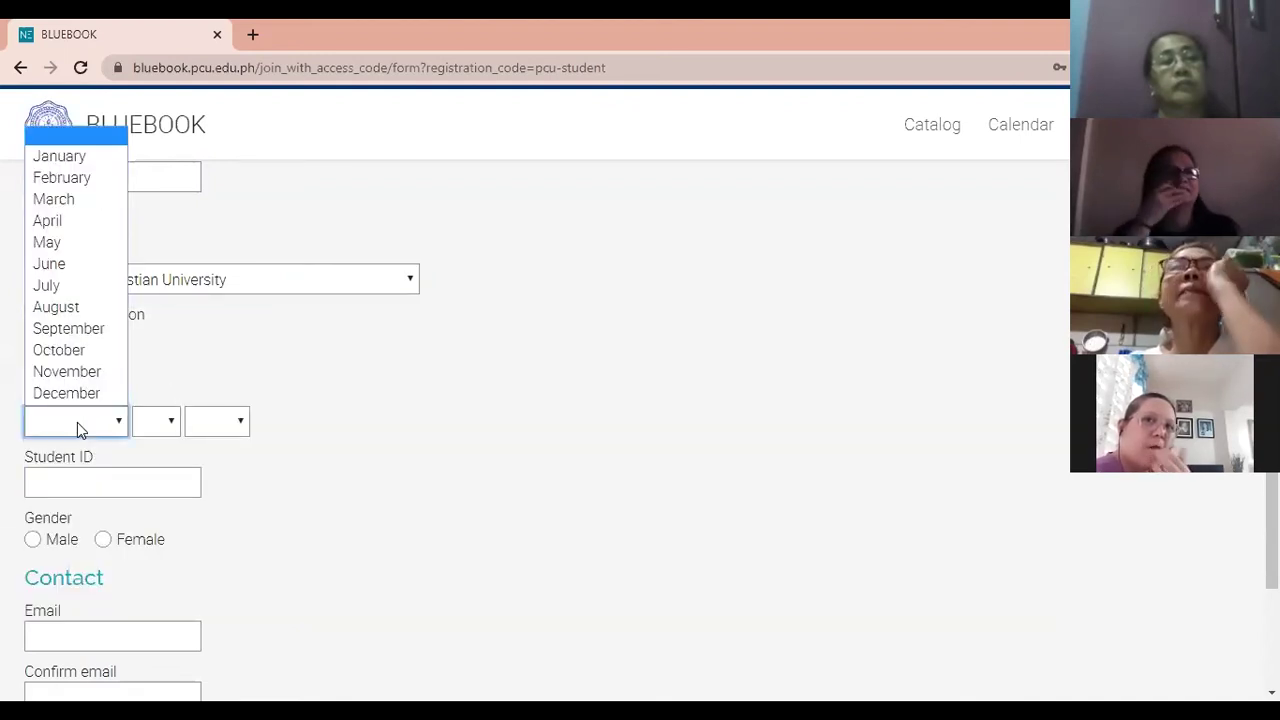
click(70, 198)
click(150, 421)
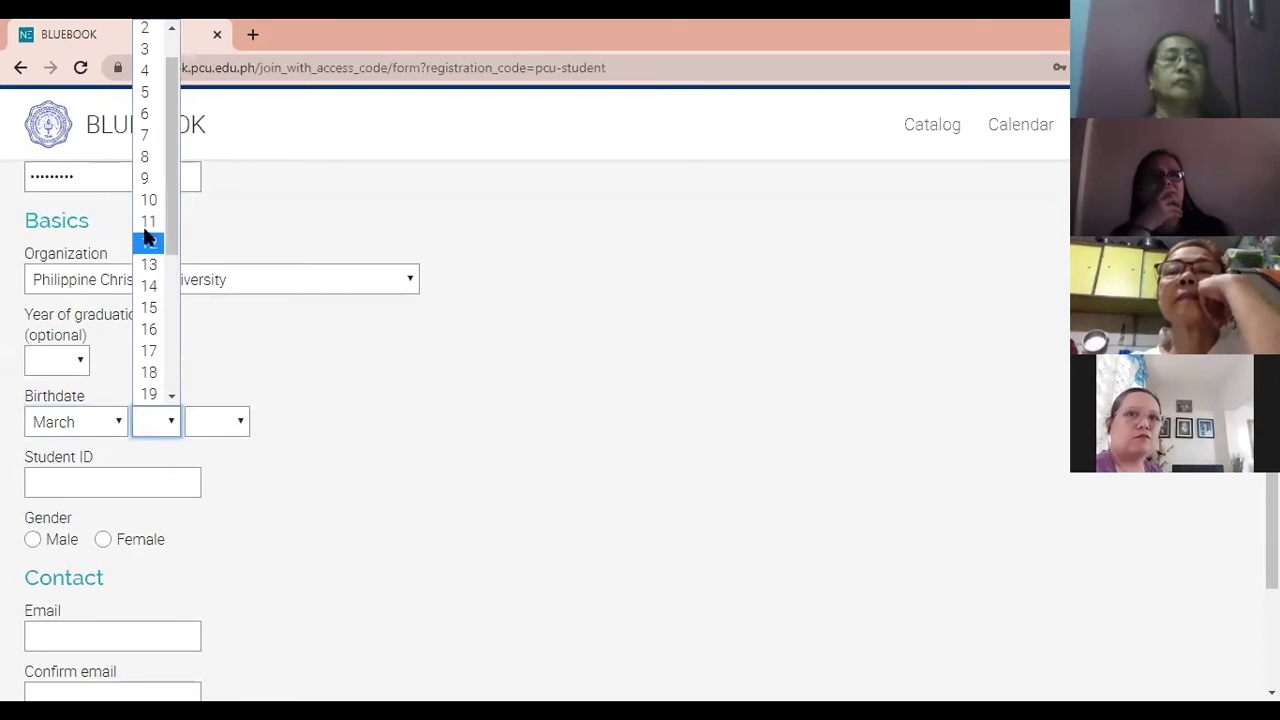
click(149, 350)
click(209, 428)
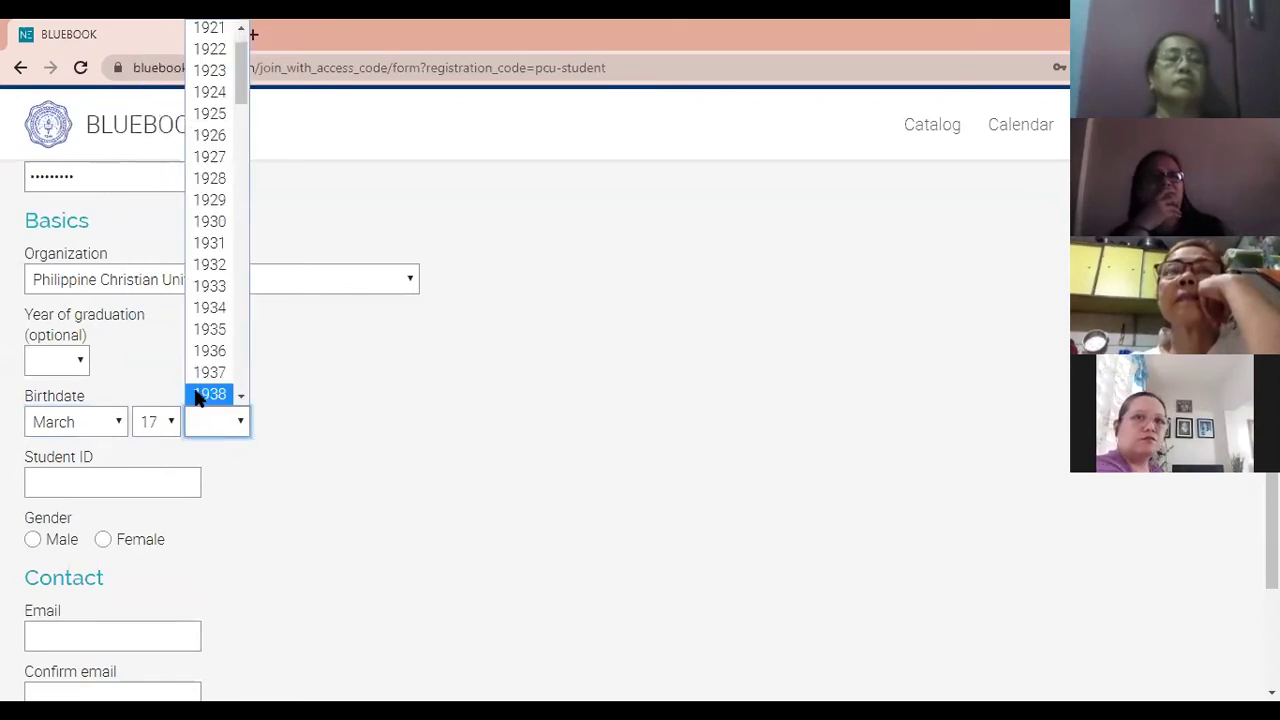
scroll(205, 370, down, 8)
scroll(208, 300, down, 4)
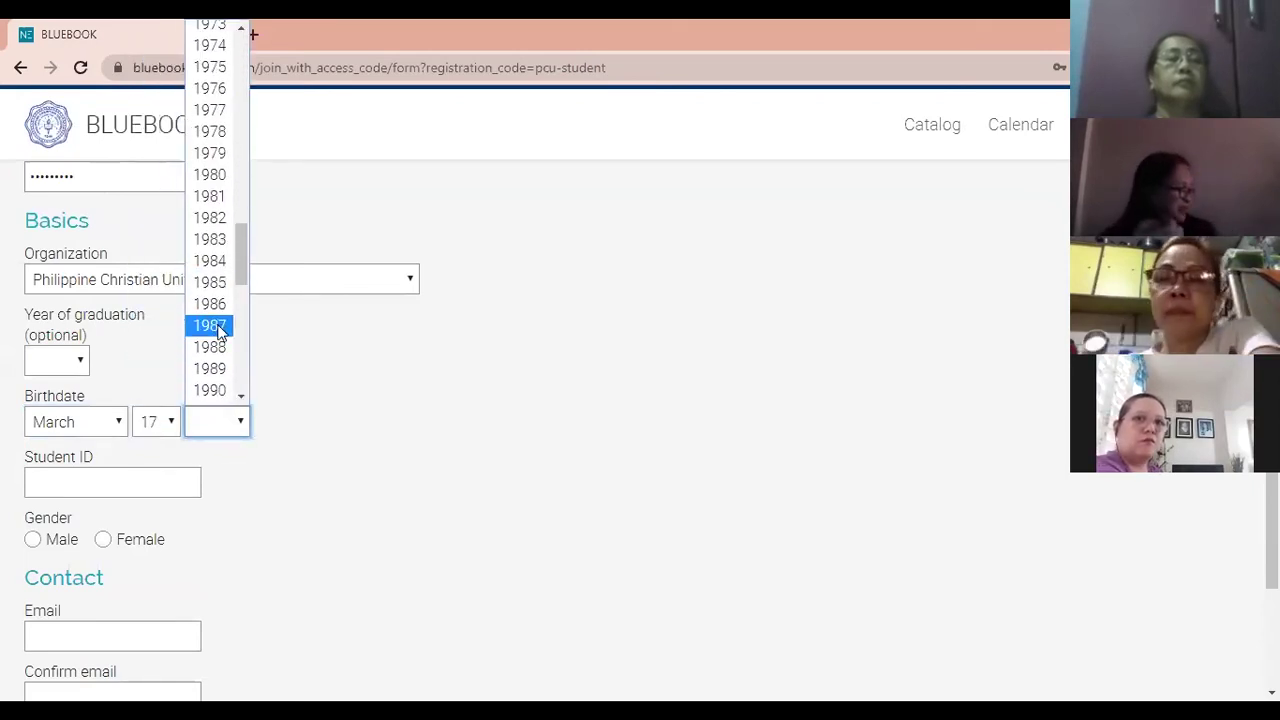
scroll(218, 333, down, 2)
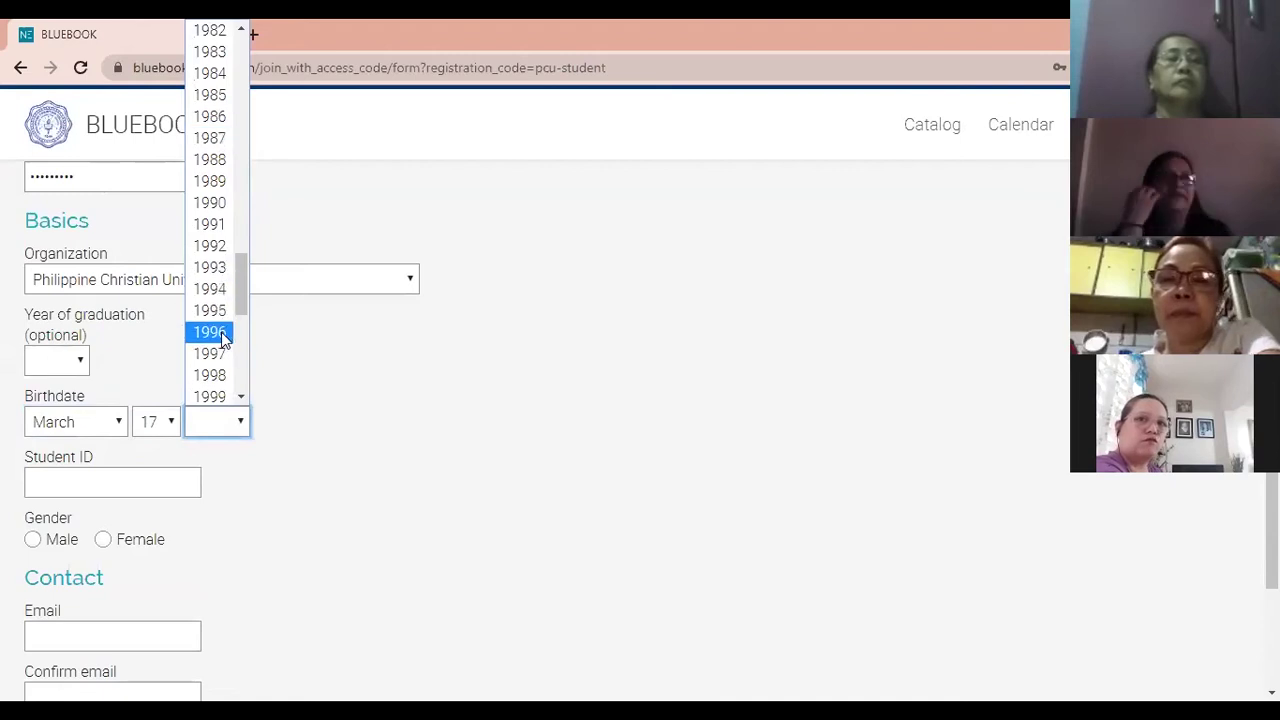
click(222, 338)
Enter the student ID on the sign-up form.
click(133, 476)
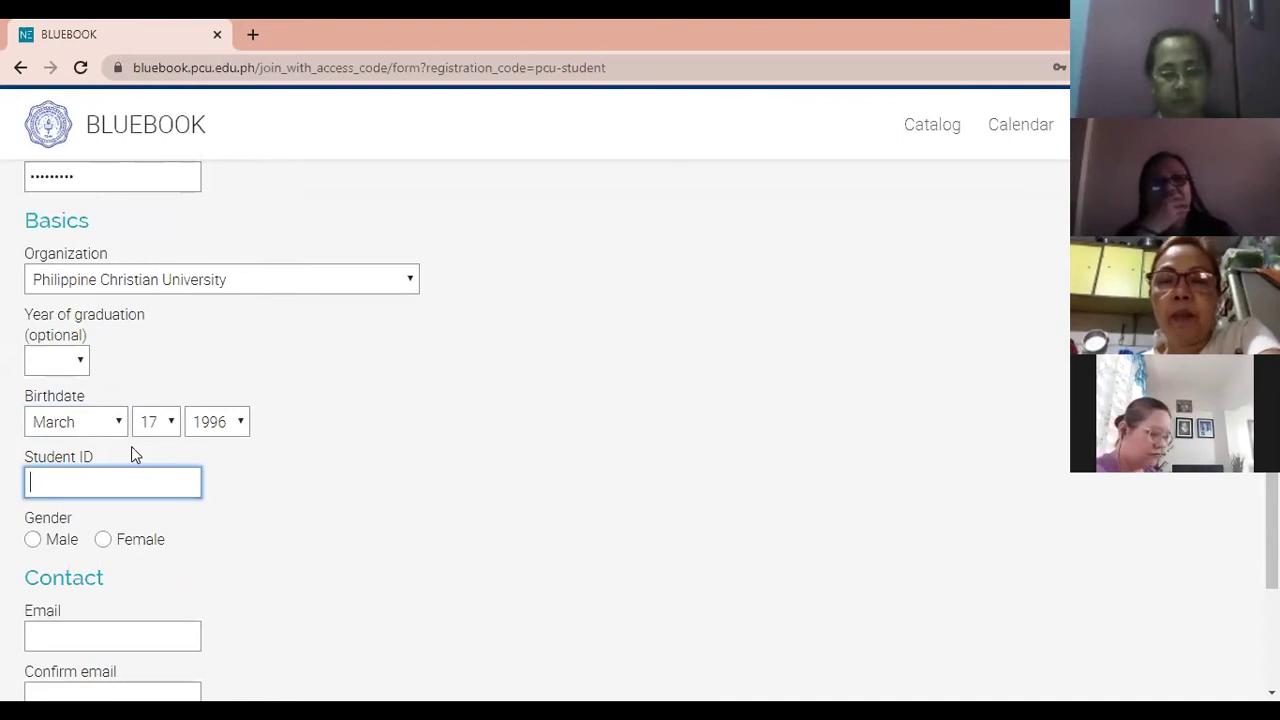
text(12345)
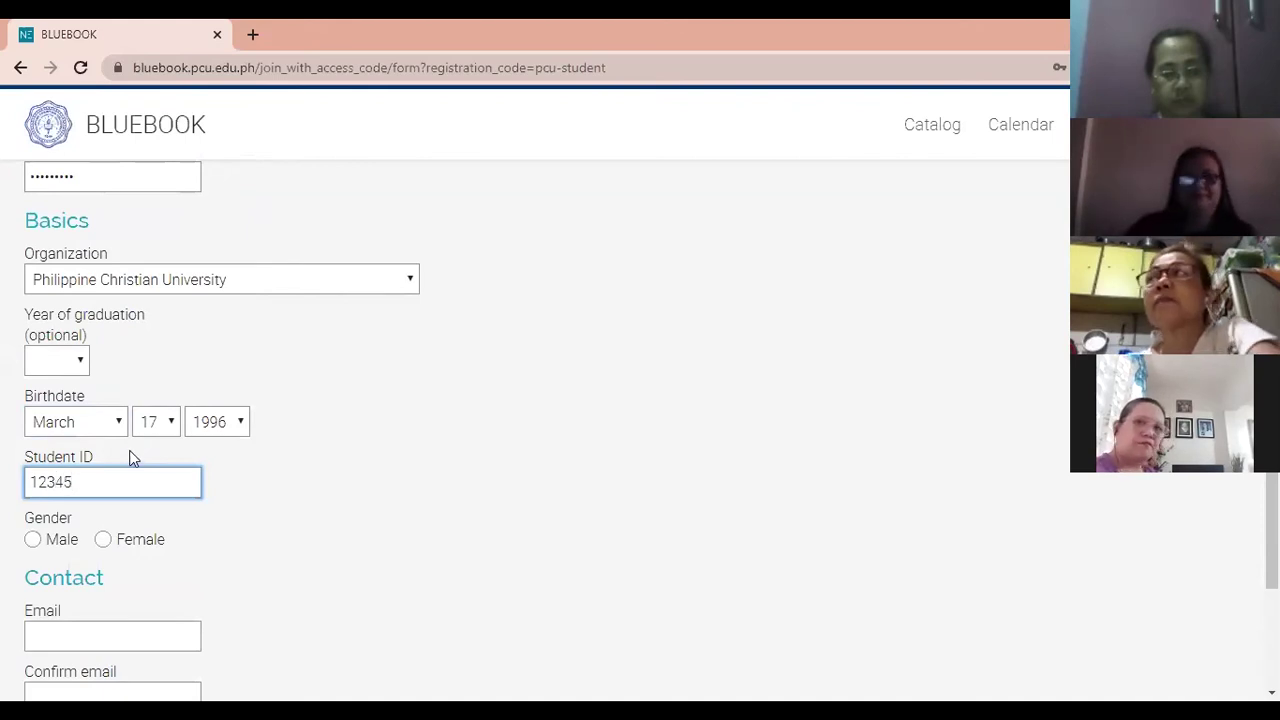
scroll(145, 400, down, 3)
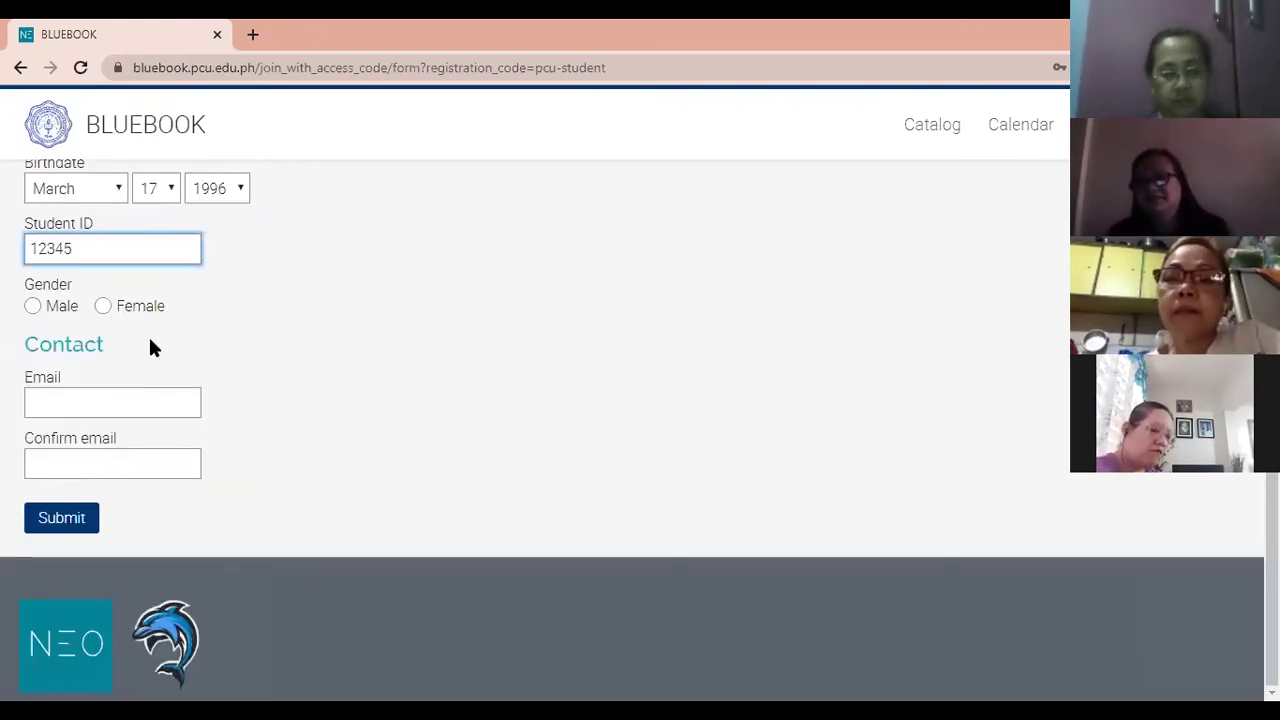
Set gender to male, enter the school e-mail in Email and Confirm email, and submit.
click(71, 315)
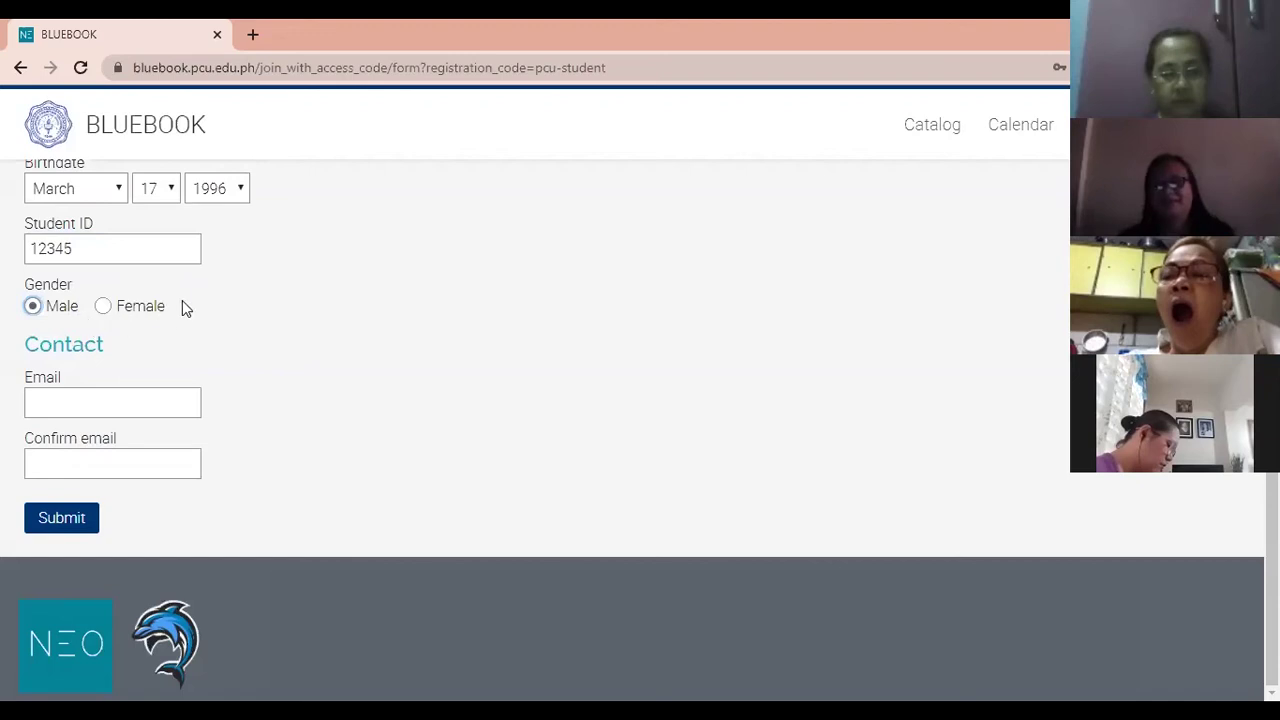
click(126, 410)
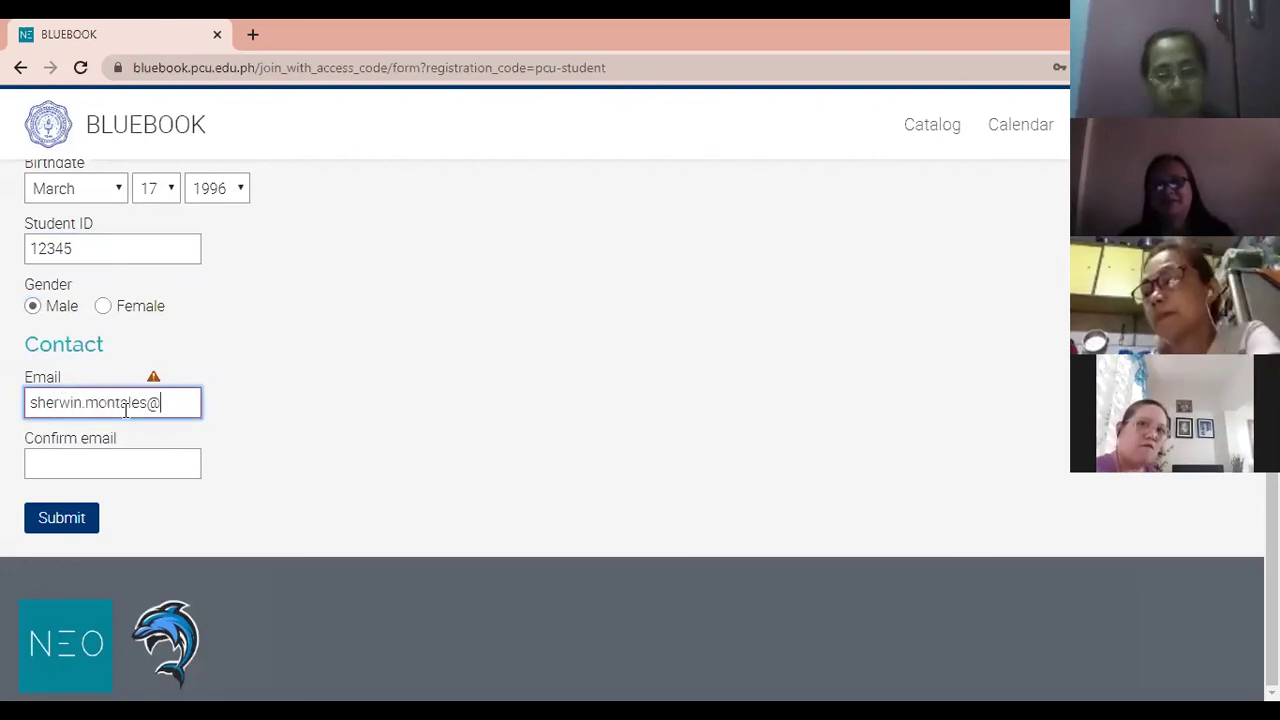
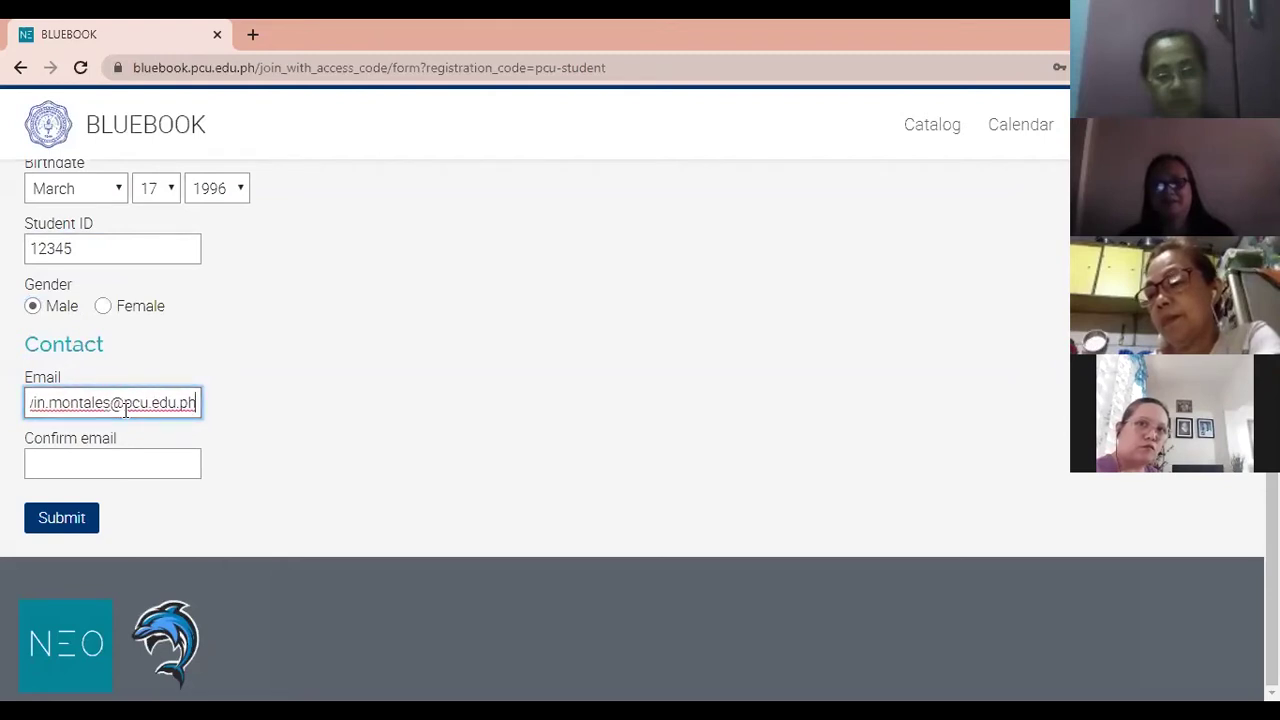
click(137, 468)
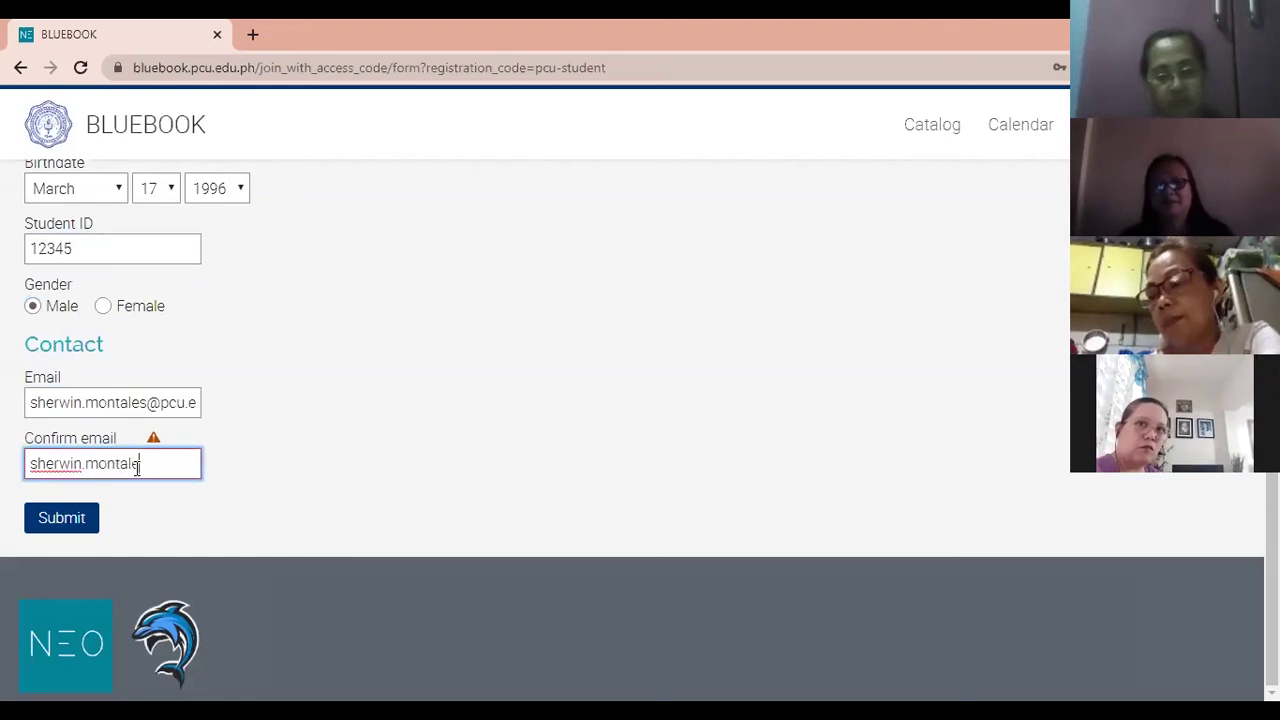
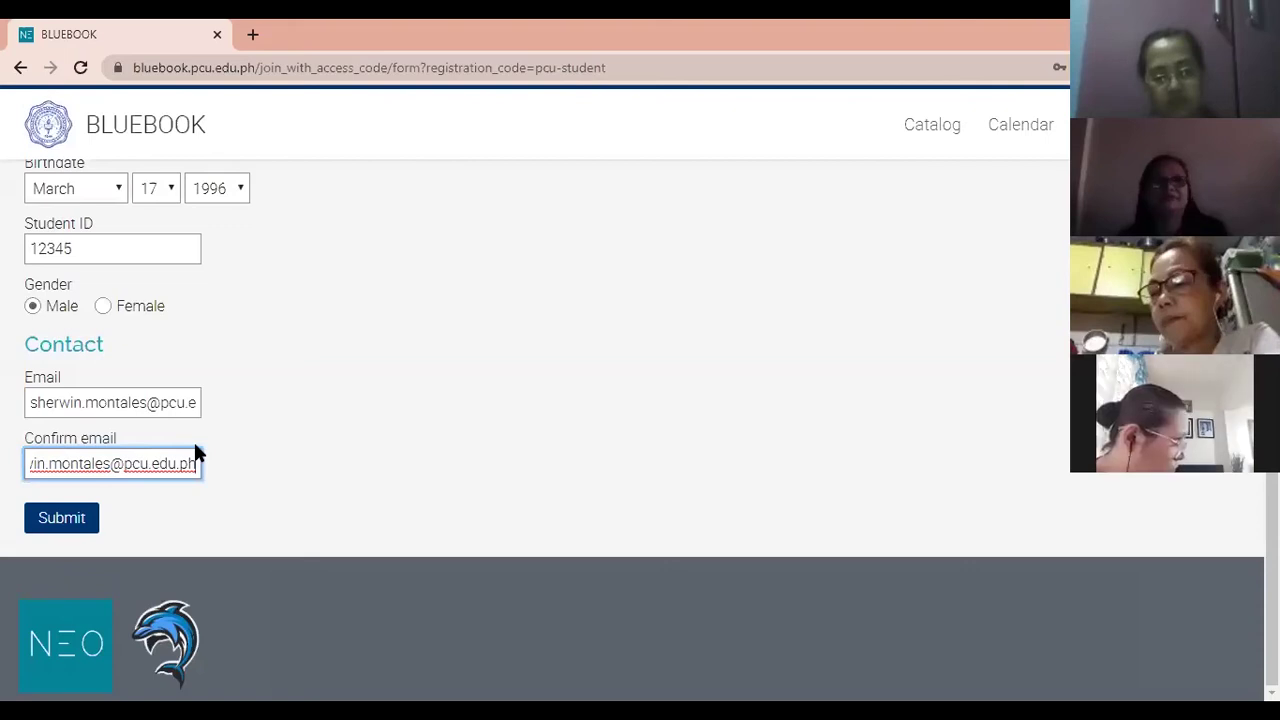
click(60, 531)
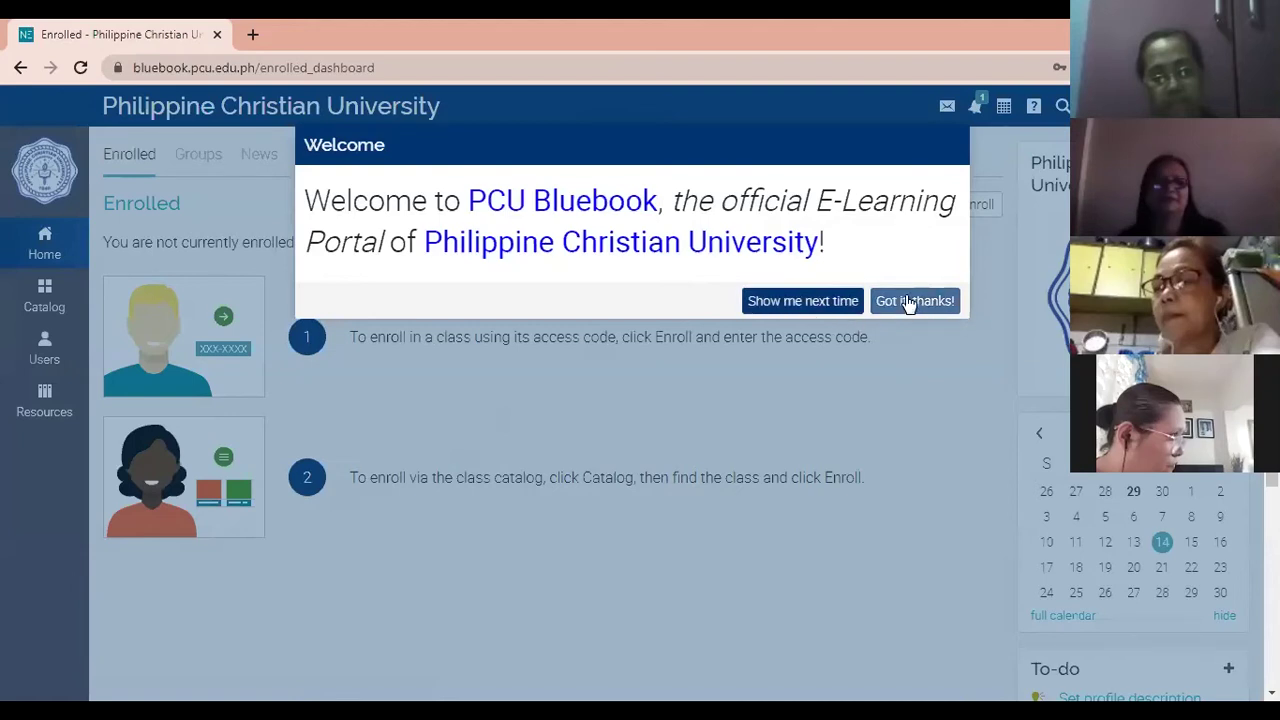
Dismiss the Welcome message with 'Got it, thanks!'.
click(1008, 315)
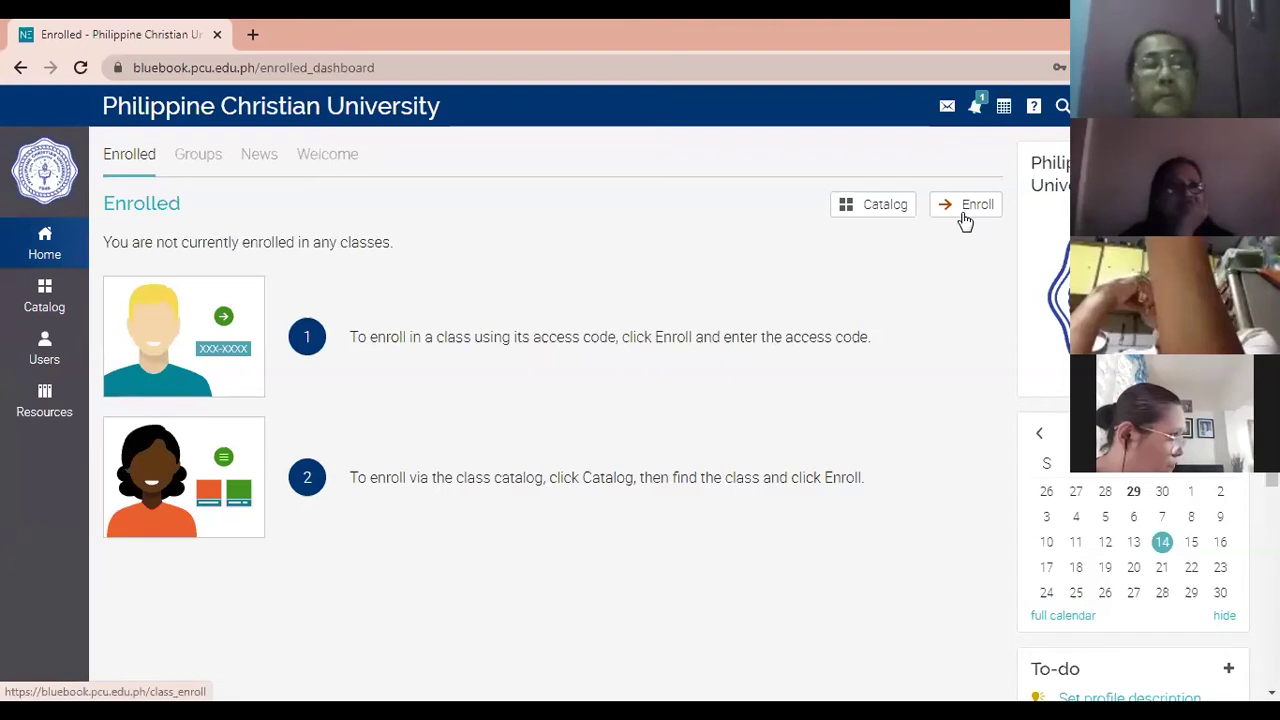
Enrol in the Health and Wellness class by pasting its access code into the Enroll dialog.
click(965, 218)
click(978, 208)
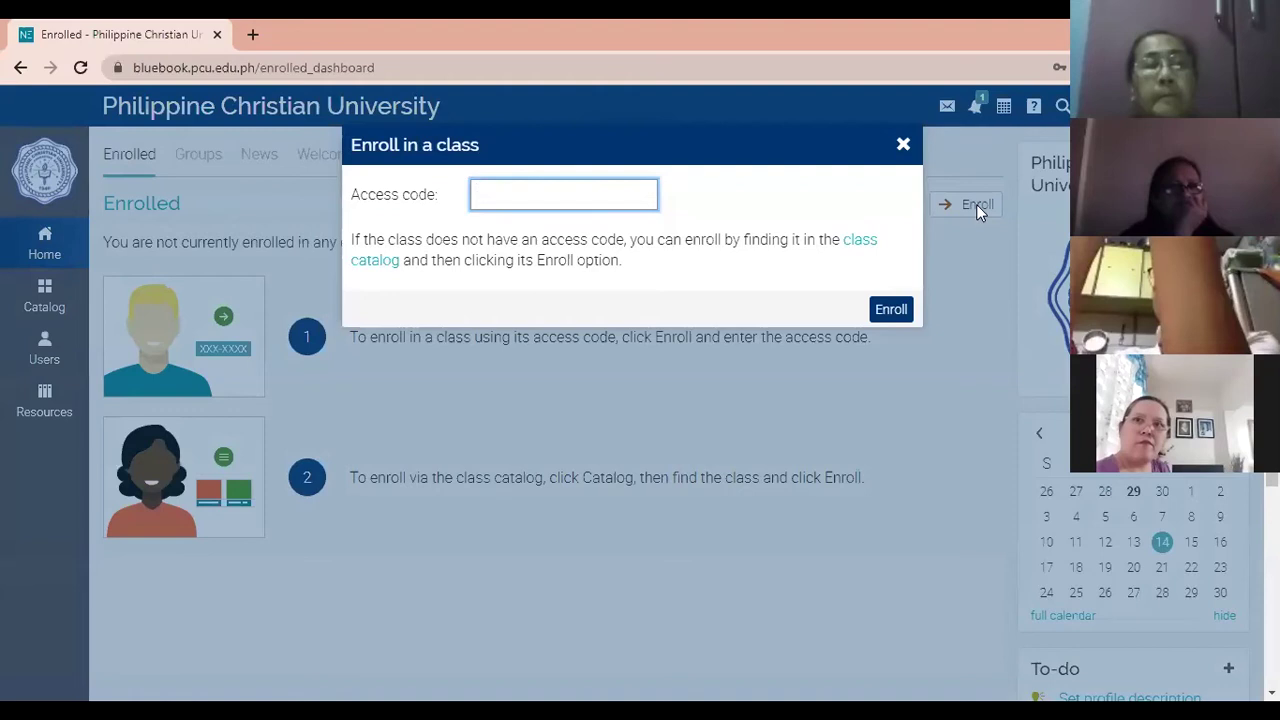
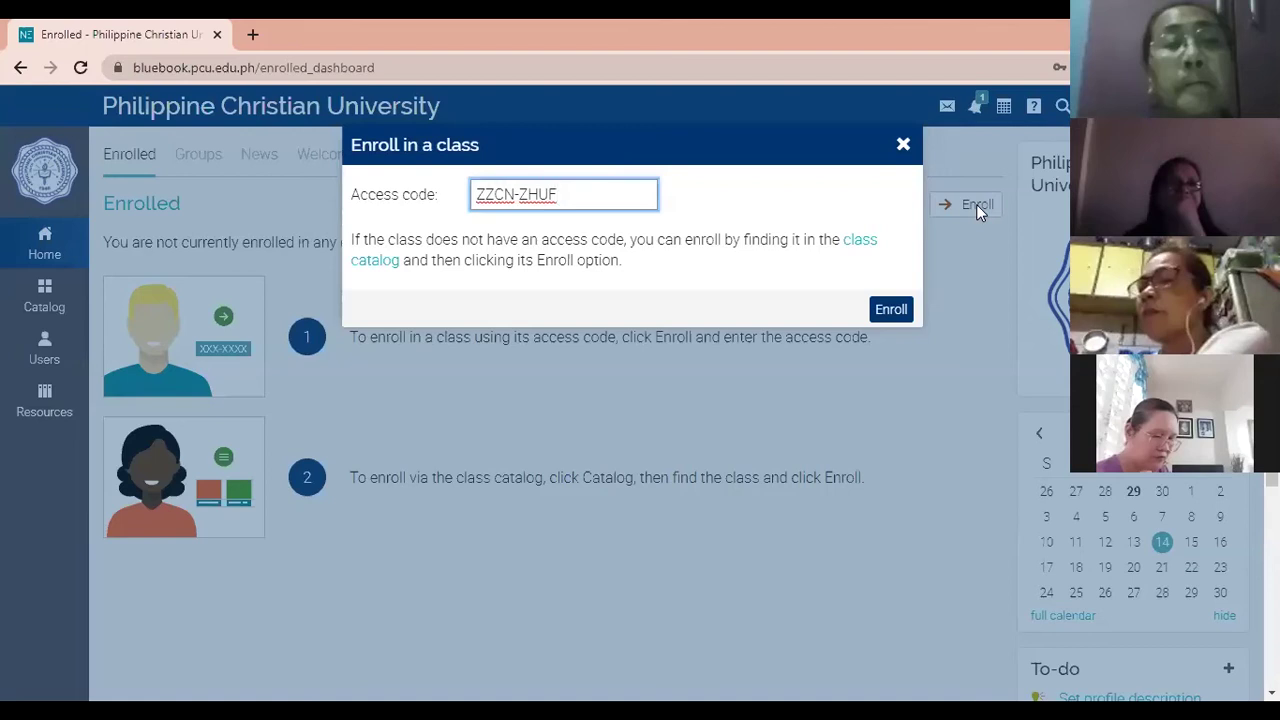
click(891, 311)
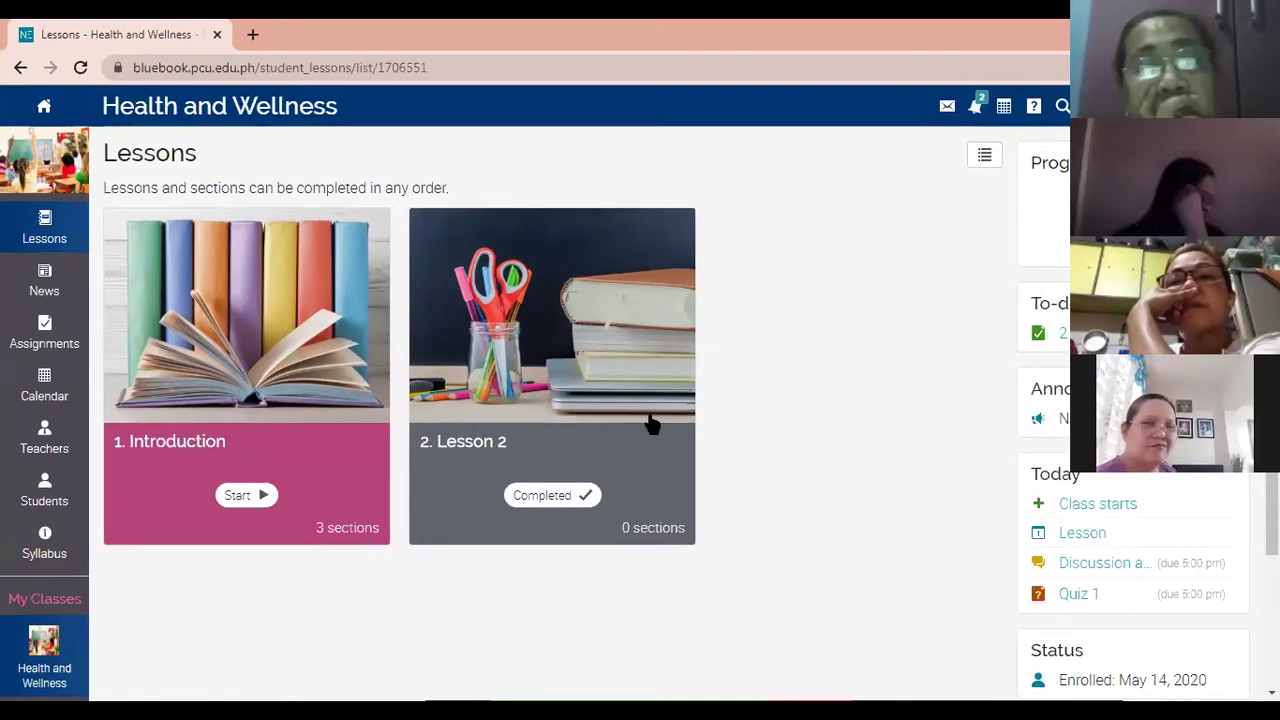
Start the Introduction lesson, collapse its outline, and open a new post in Discussion about ECQ.
click(251, 488)
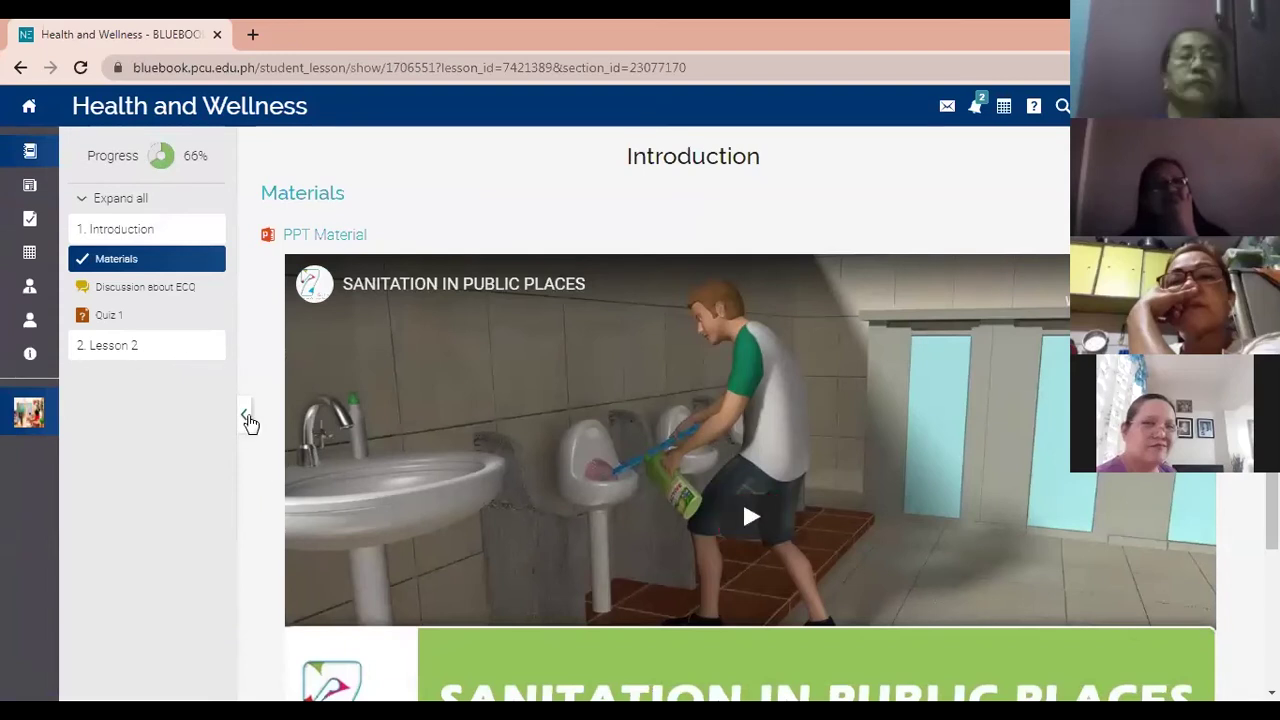
click(246, 418)
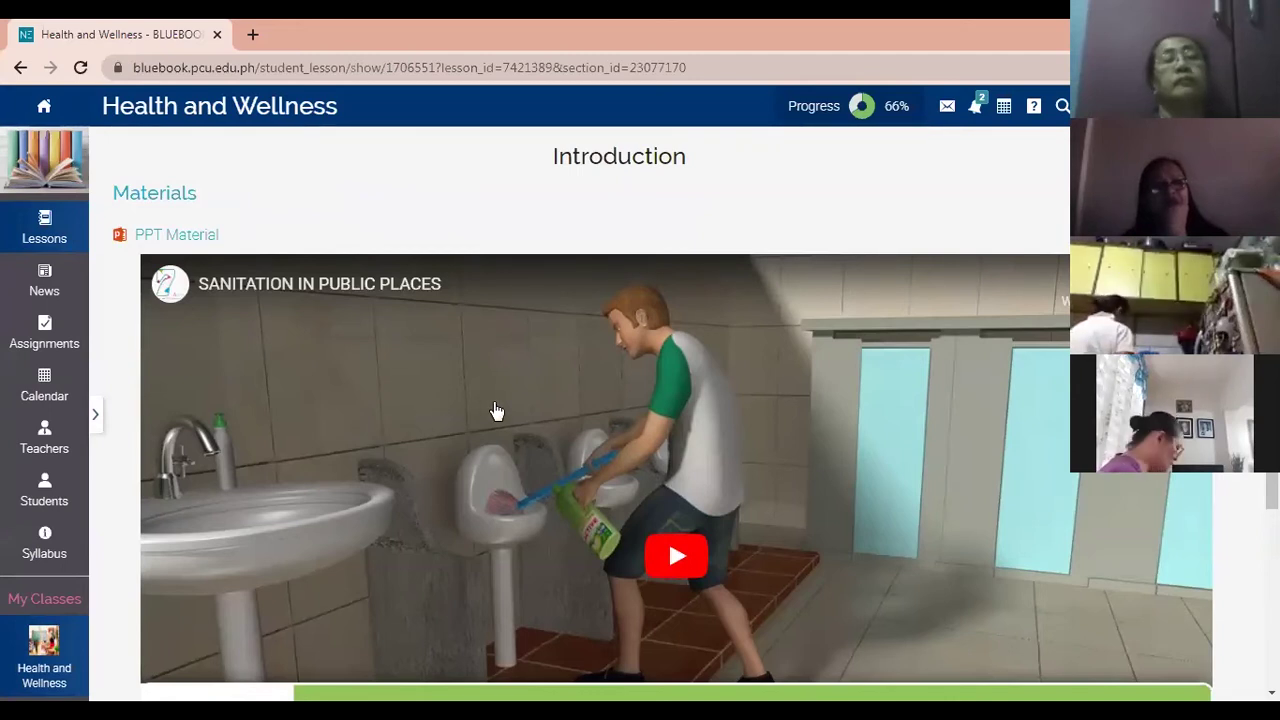
scroll(497, 411, down, 1)
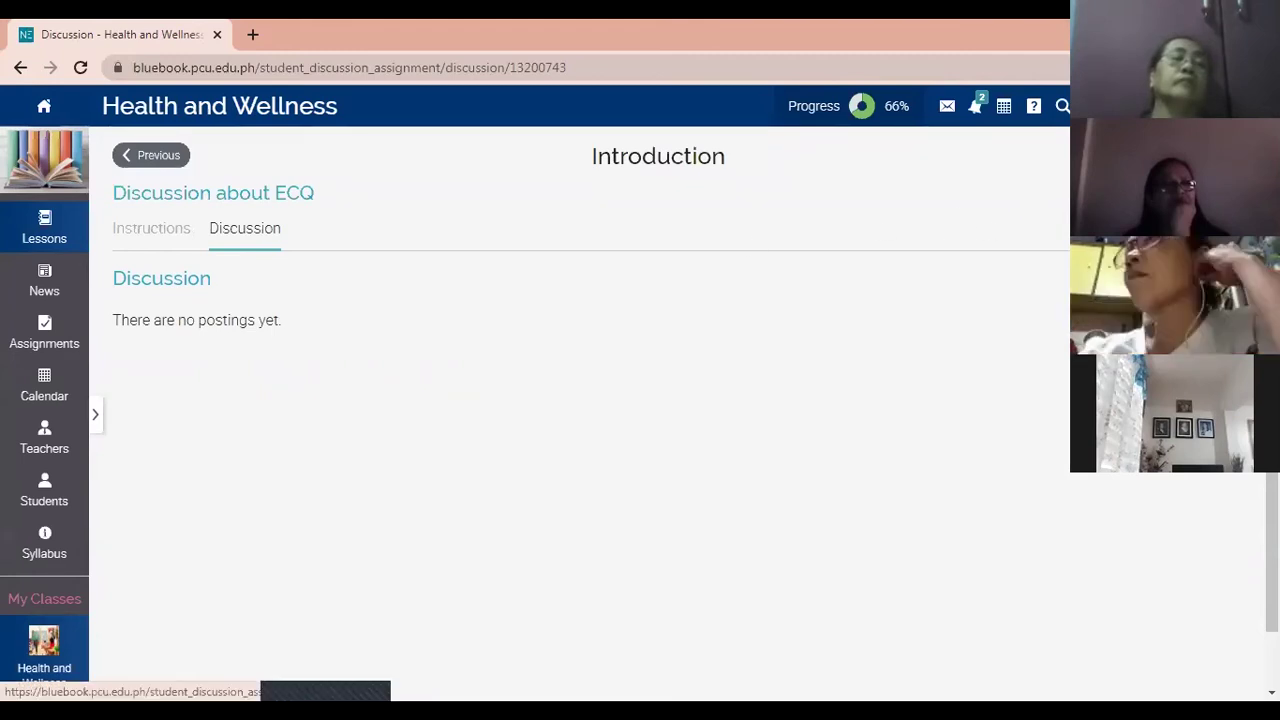
click(1220, 279)
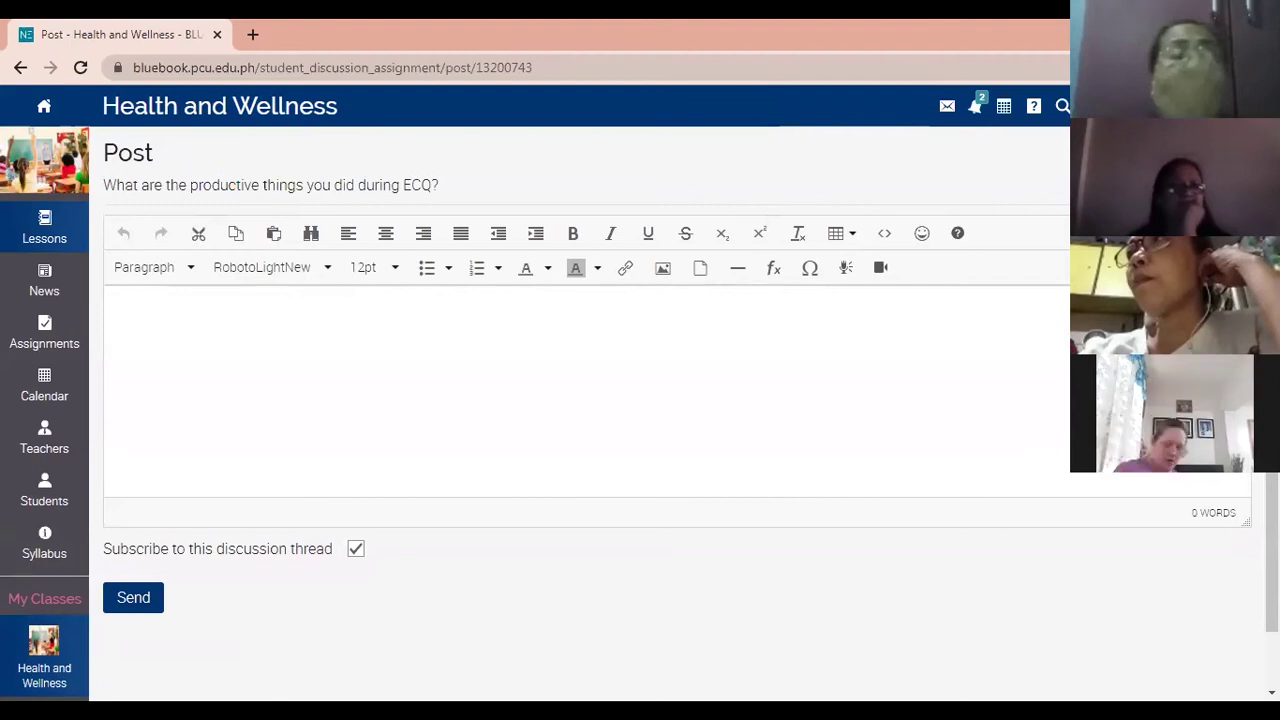
Write the reply 'Aside from observing social distancing. I as a student should follow the rules…'.
click(611, 432)
text(Asid)
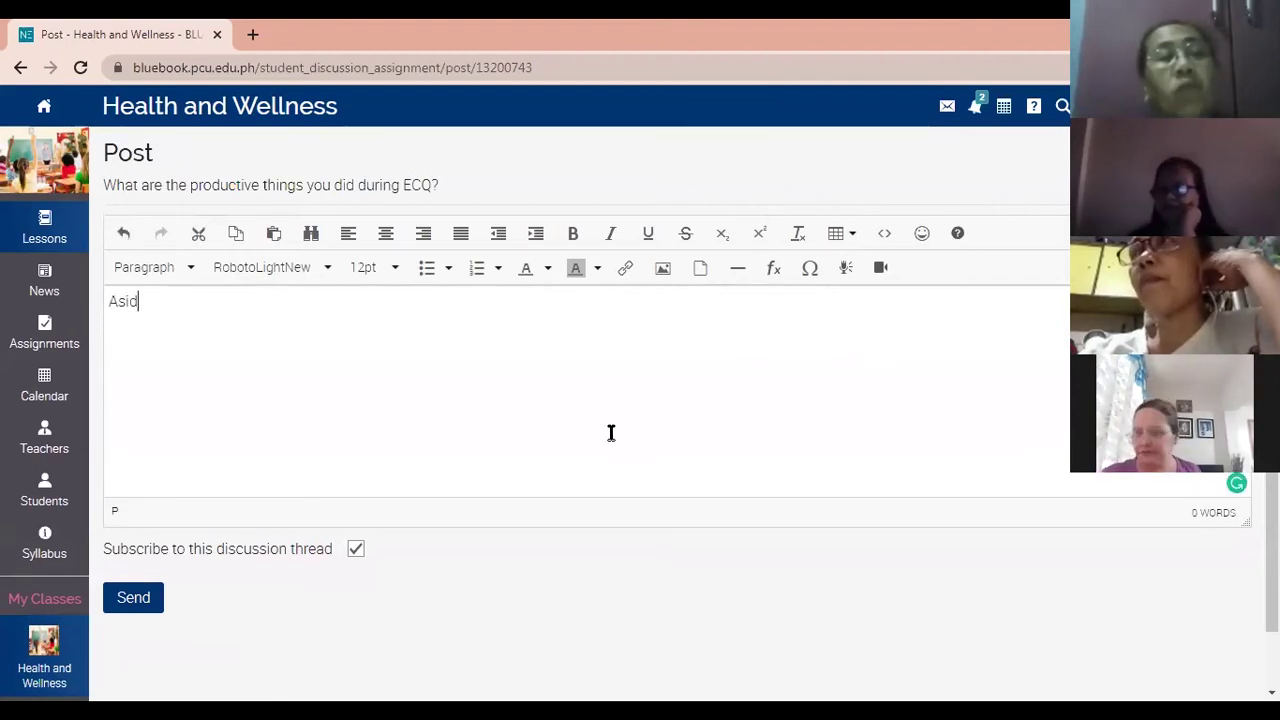
text(e from )
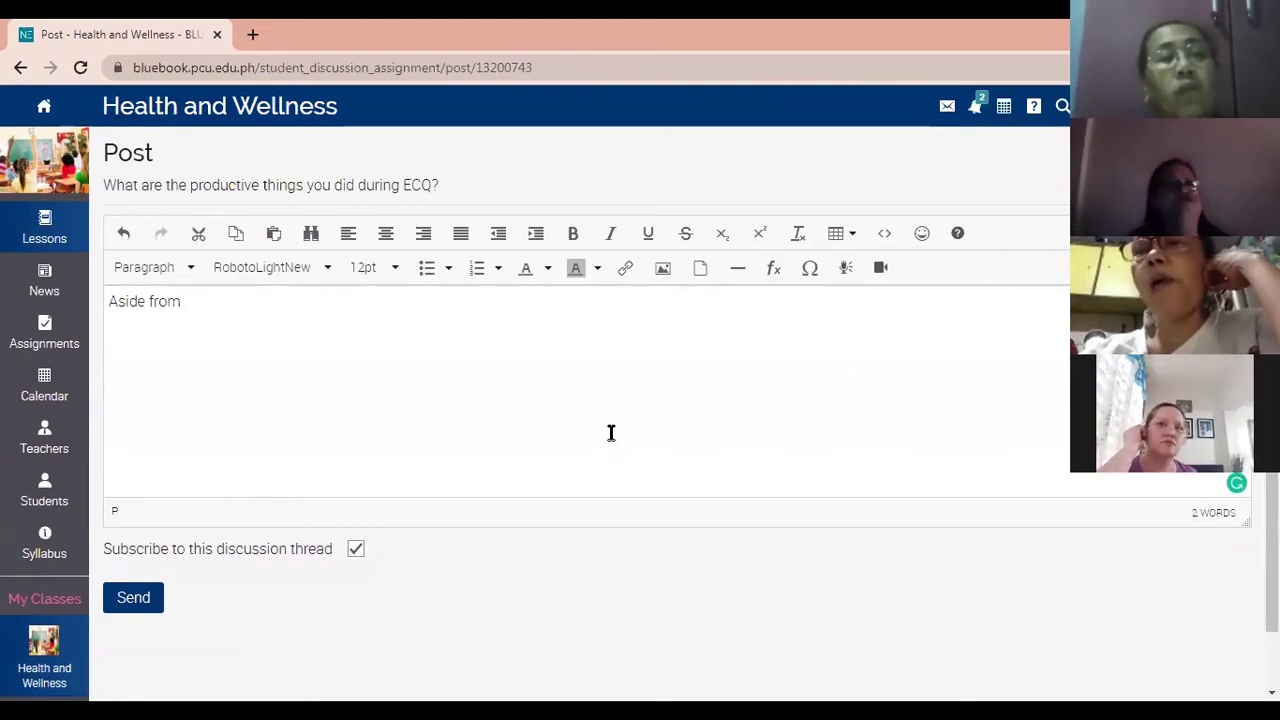
text(observing social dis)
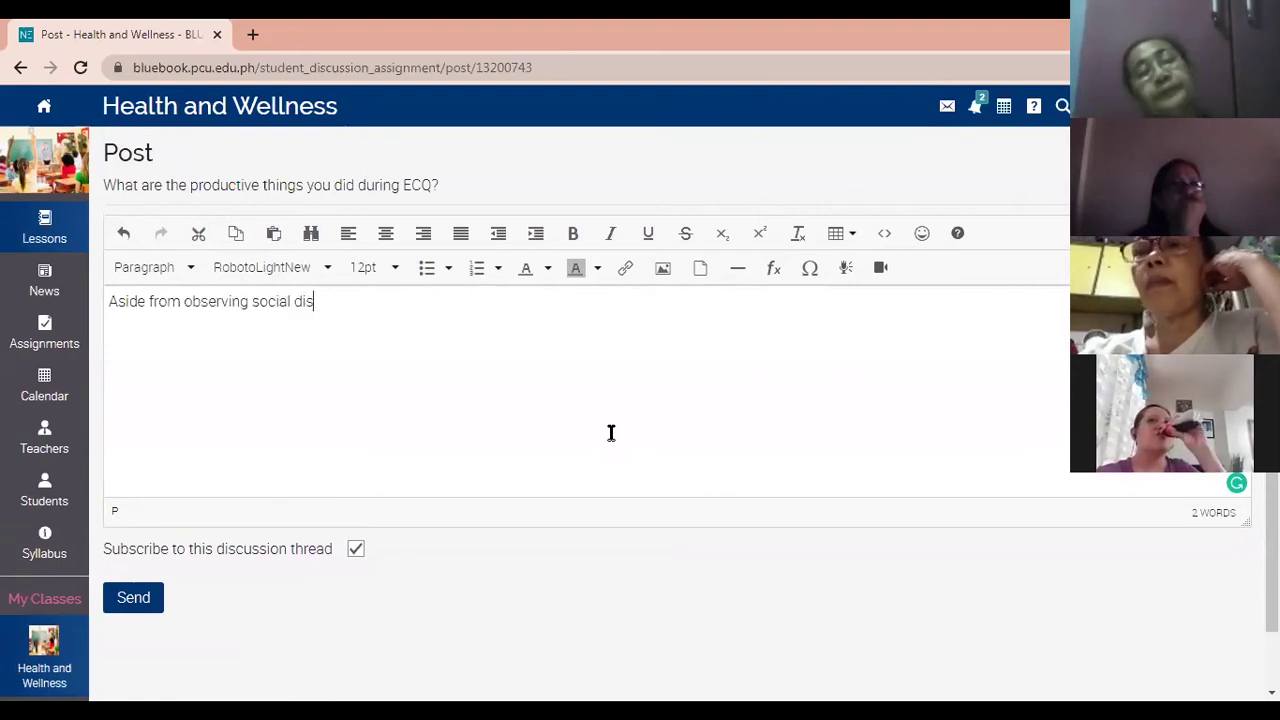
text(tancing)
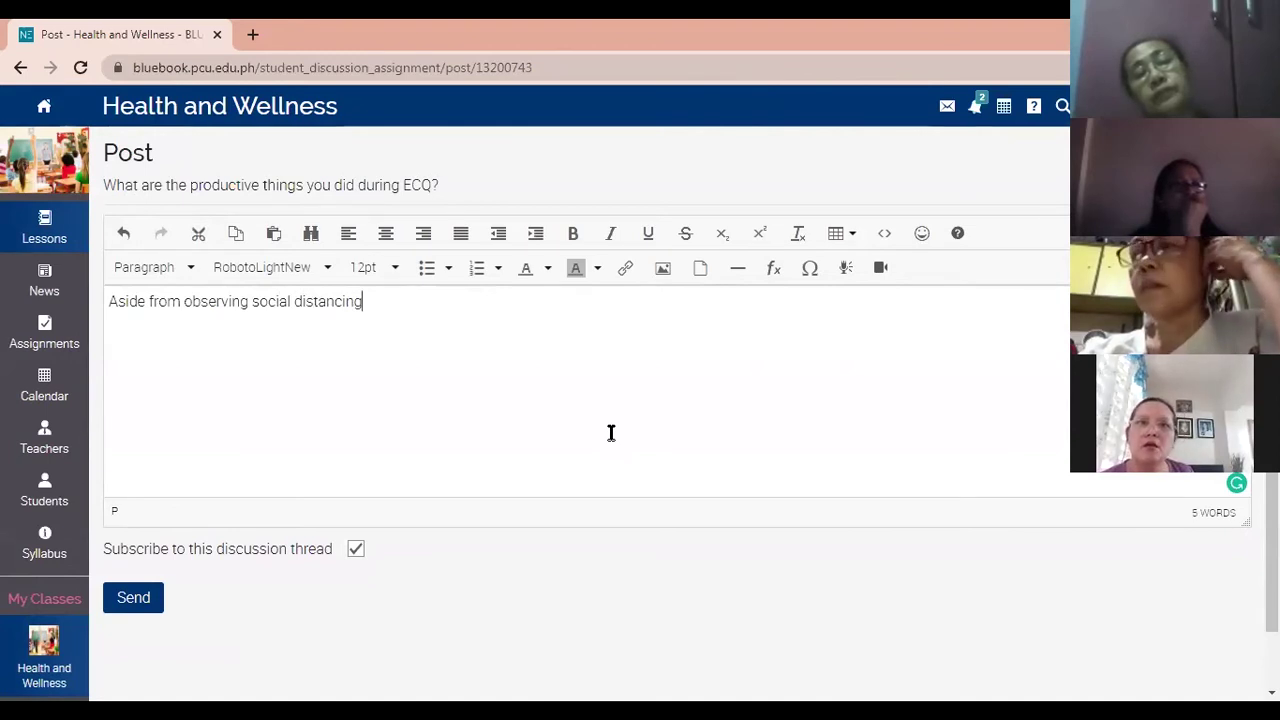
text(. I as a student)
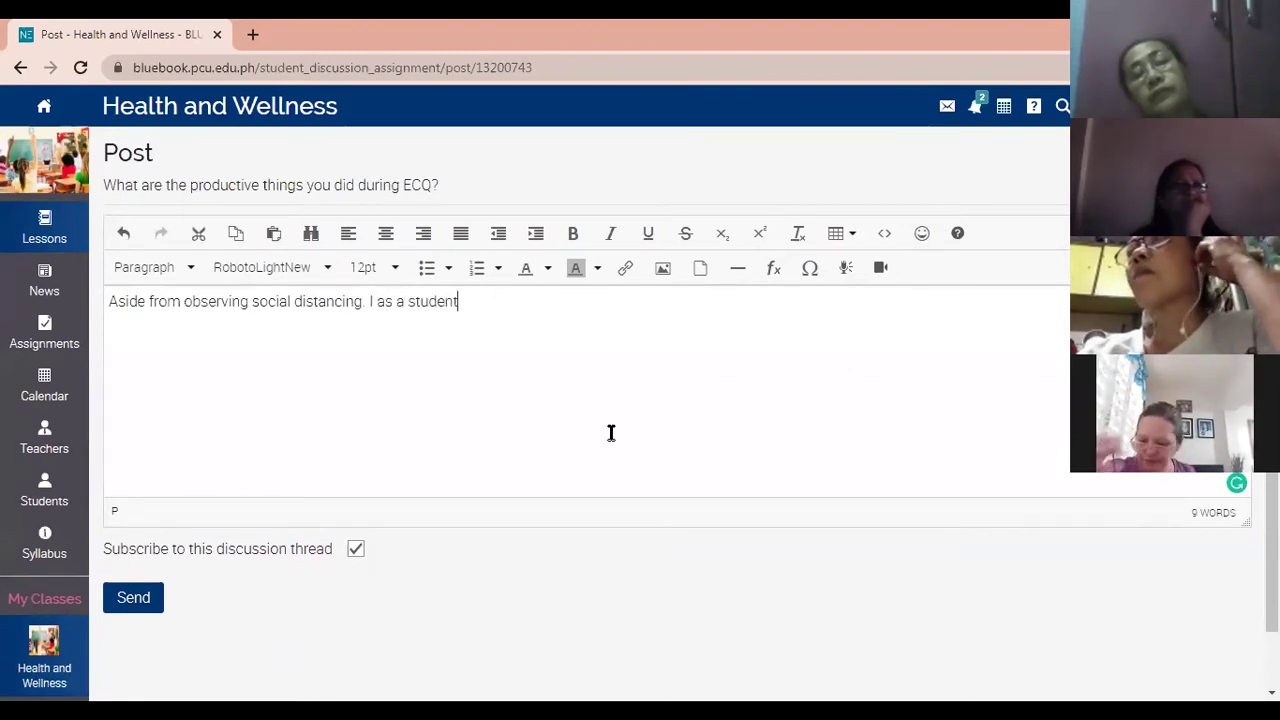
text( shou)
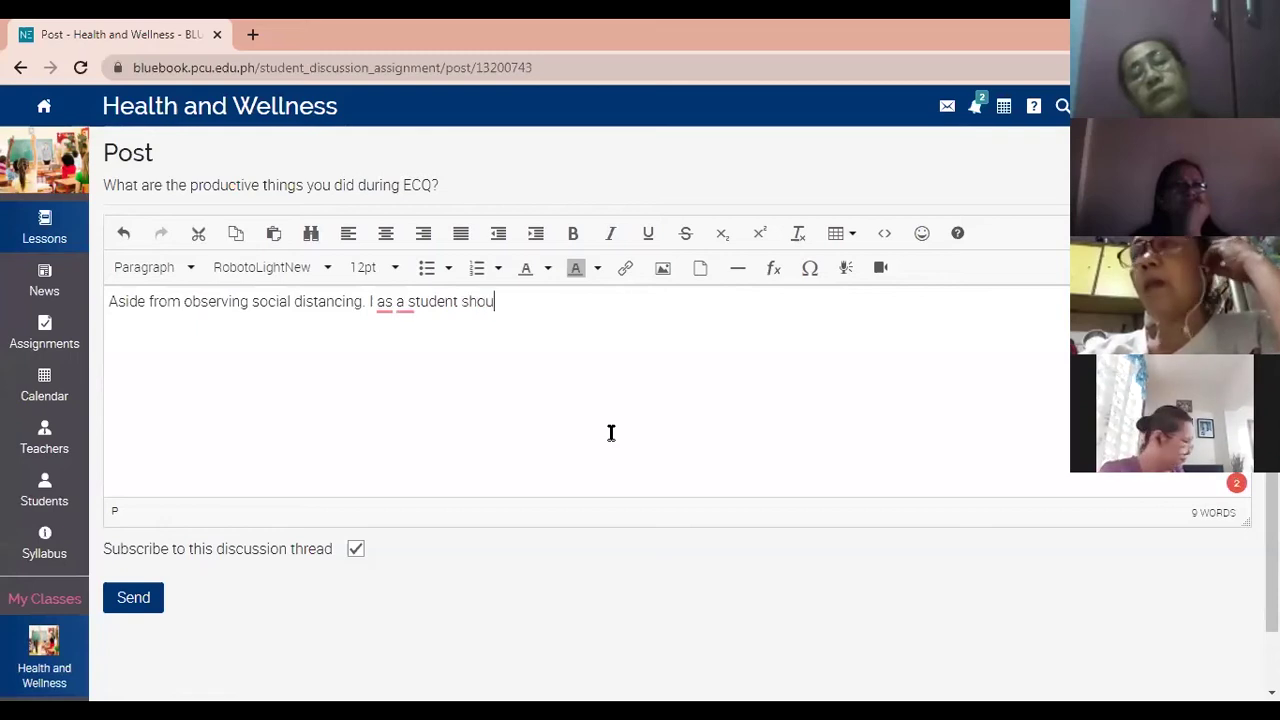
text(ld follow )
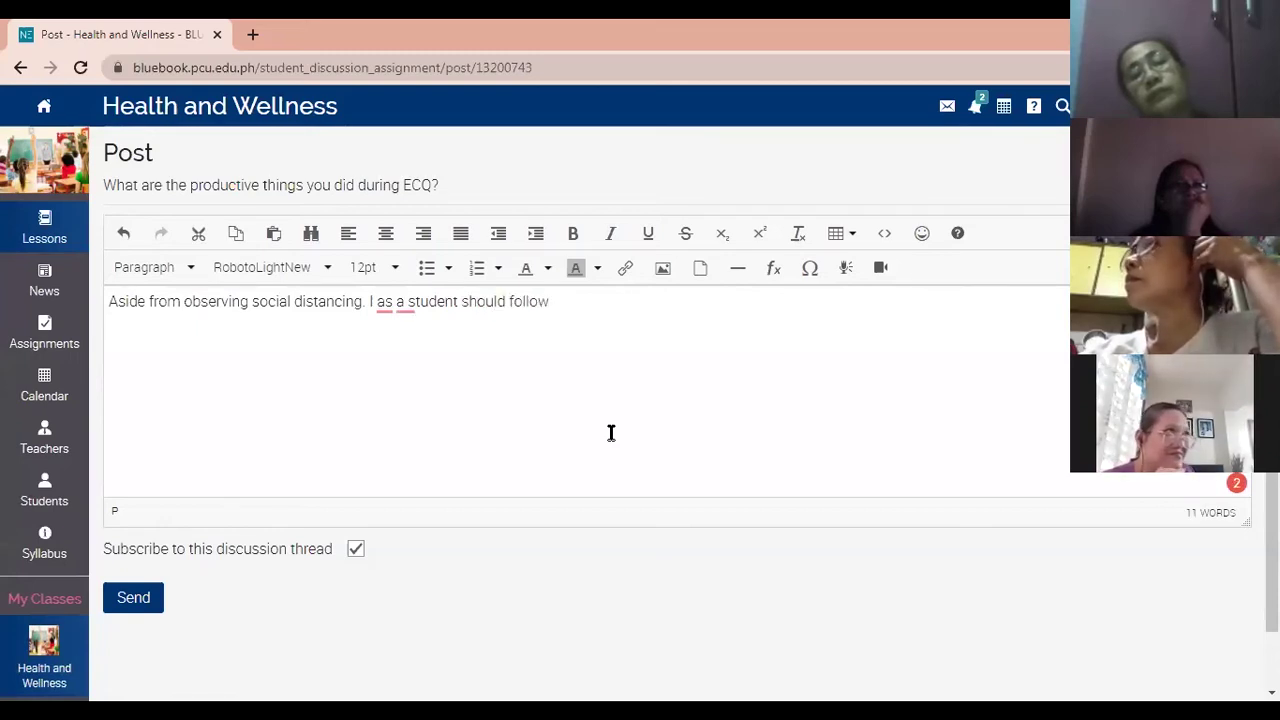
text(the rules and )
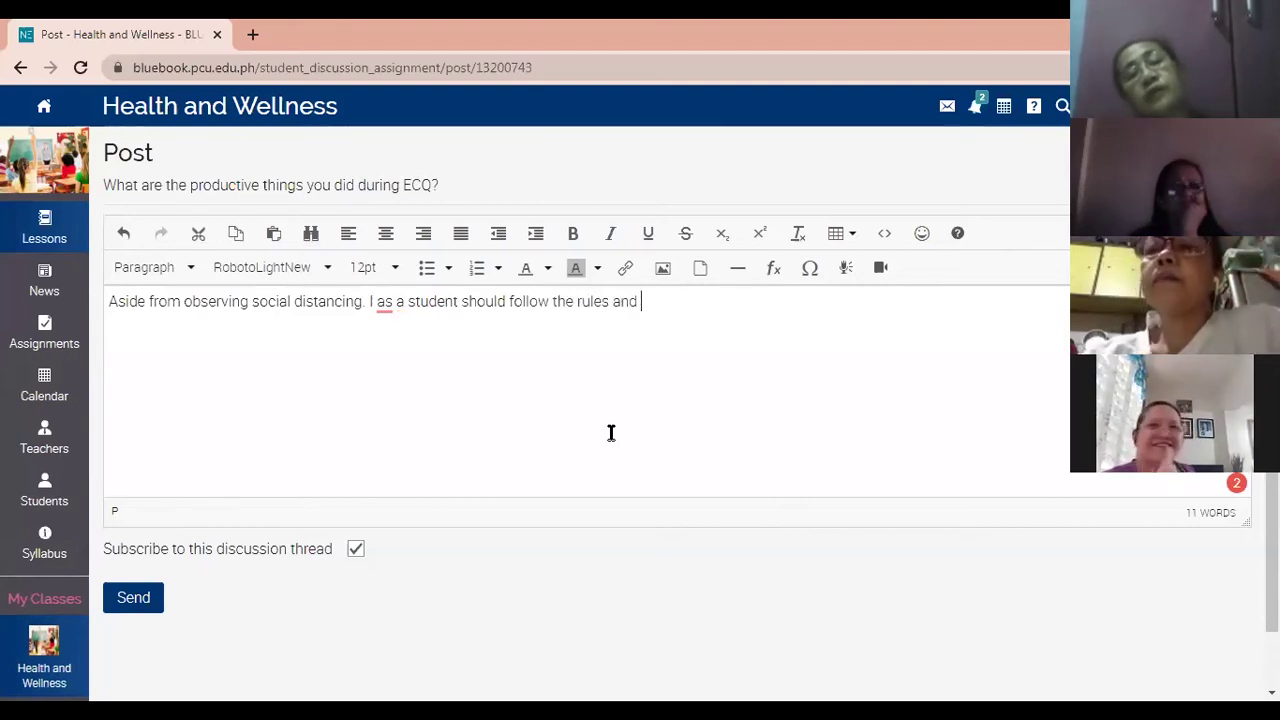
text(regulations impo)
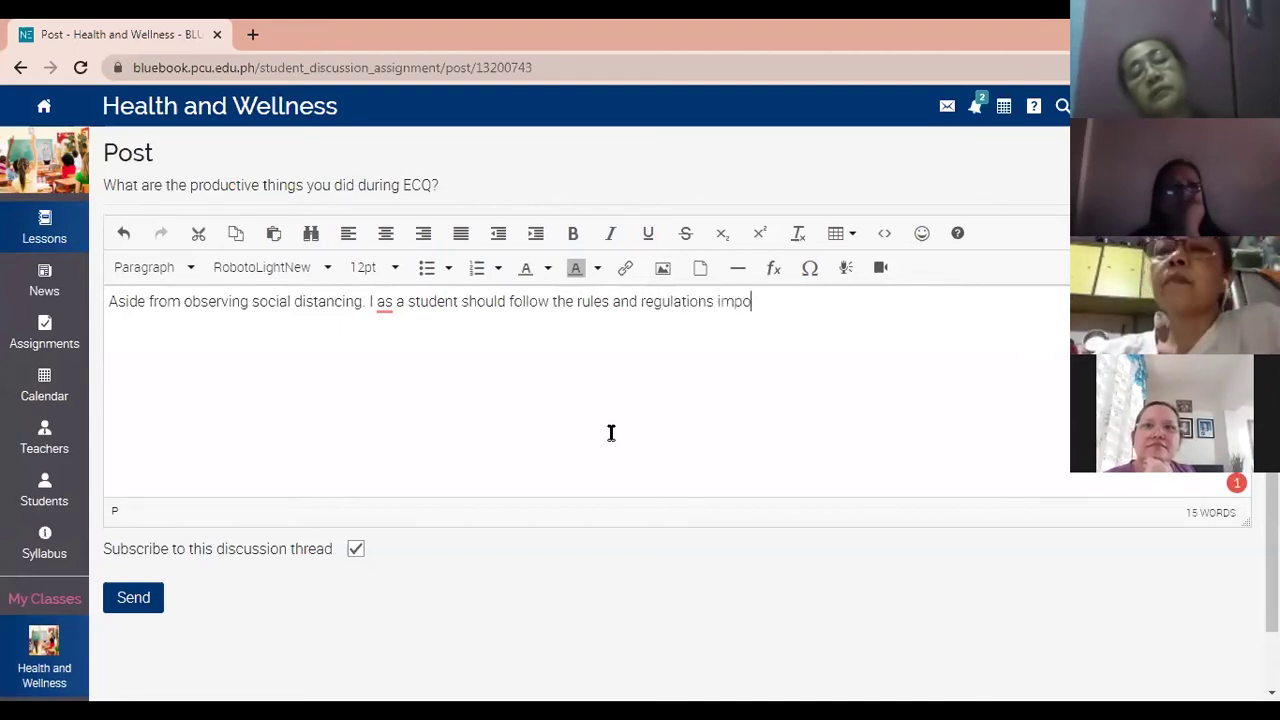
text(se by the )
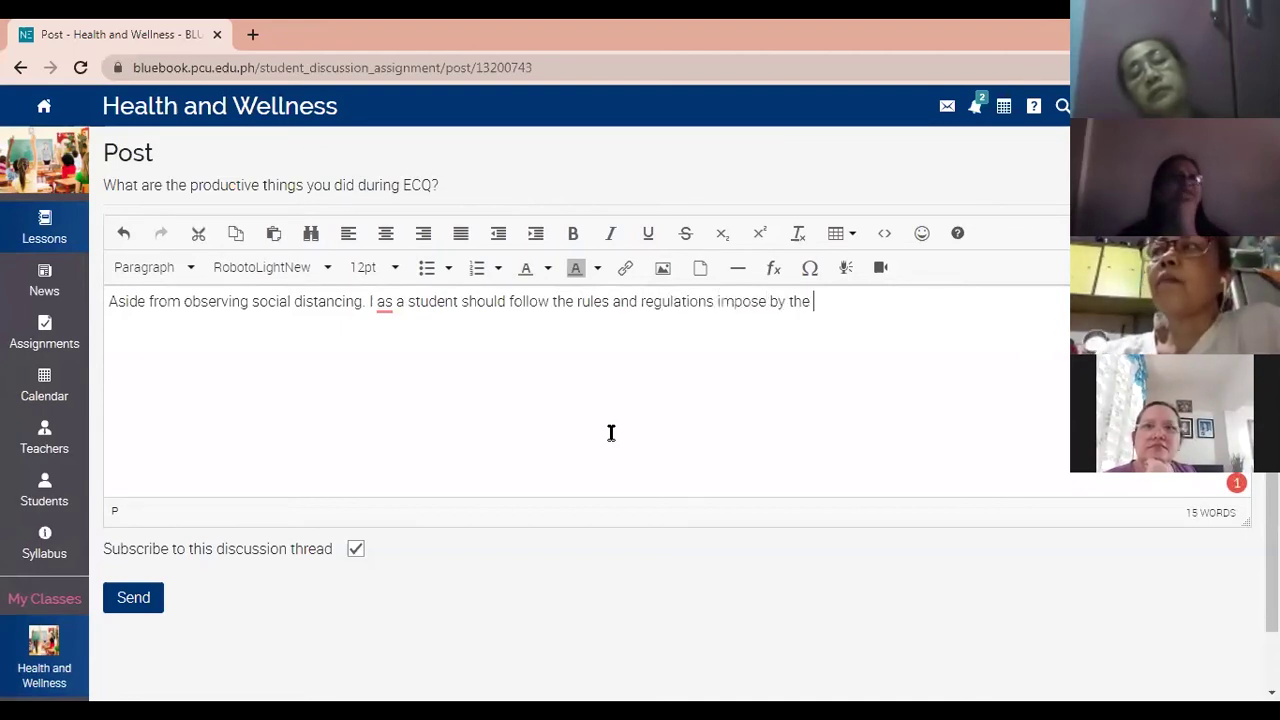
text(go)
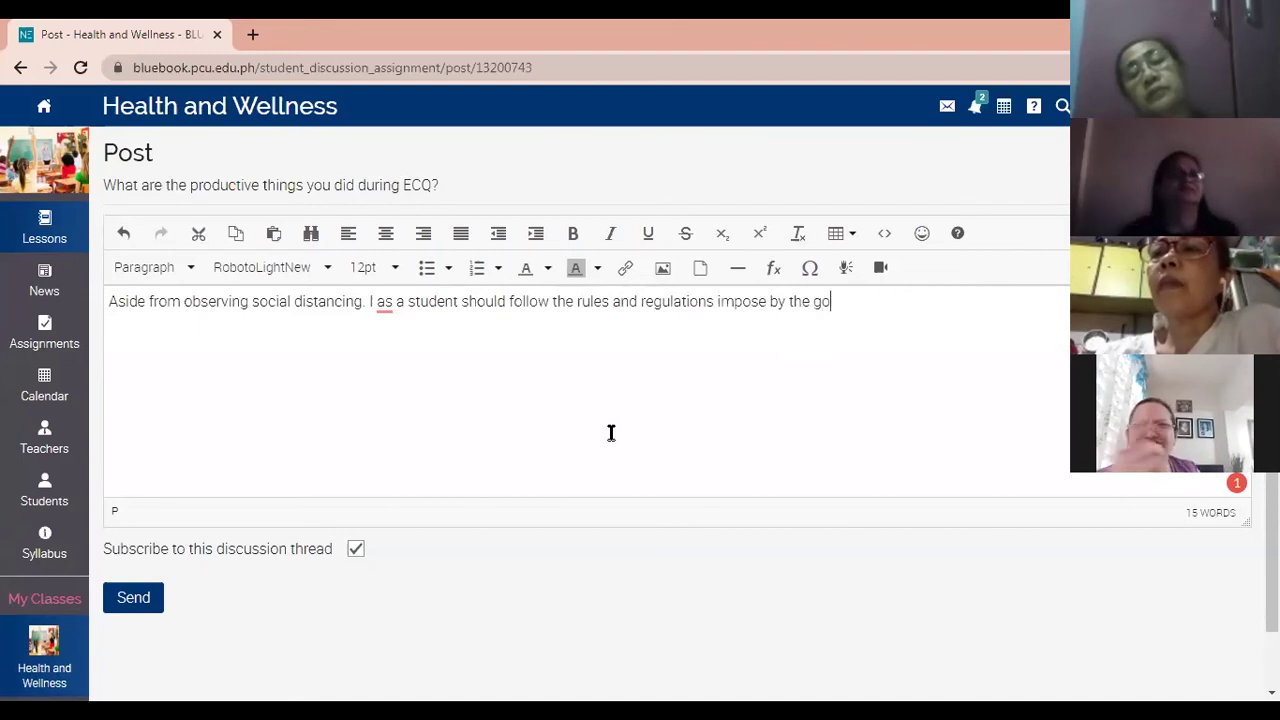
text(vernment to)
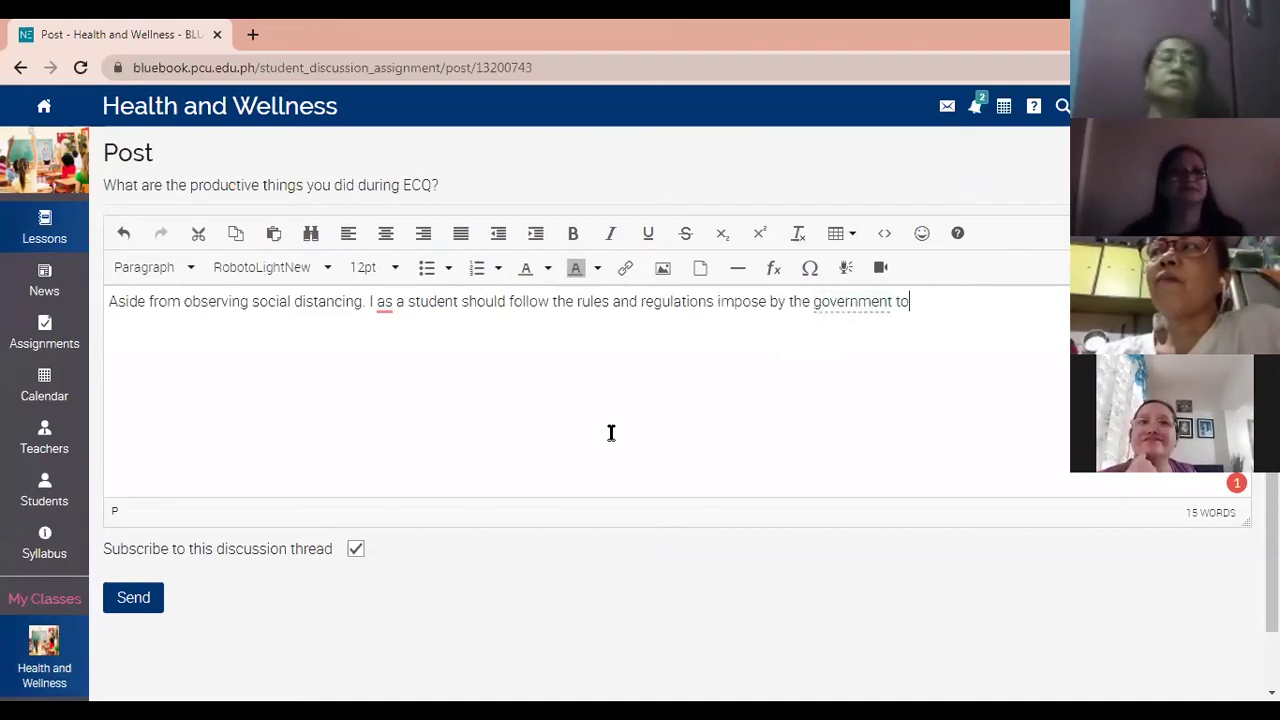
text( flatt)
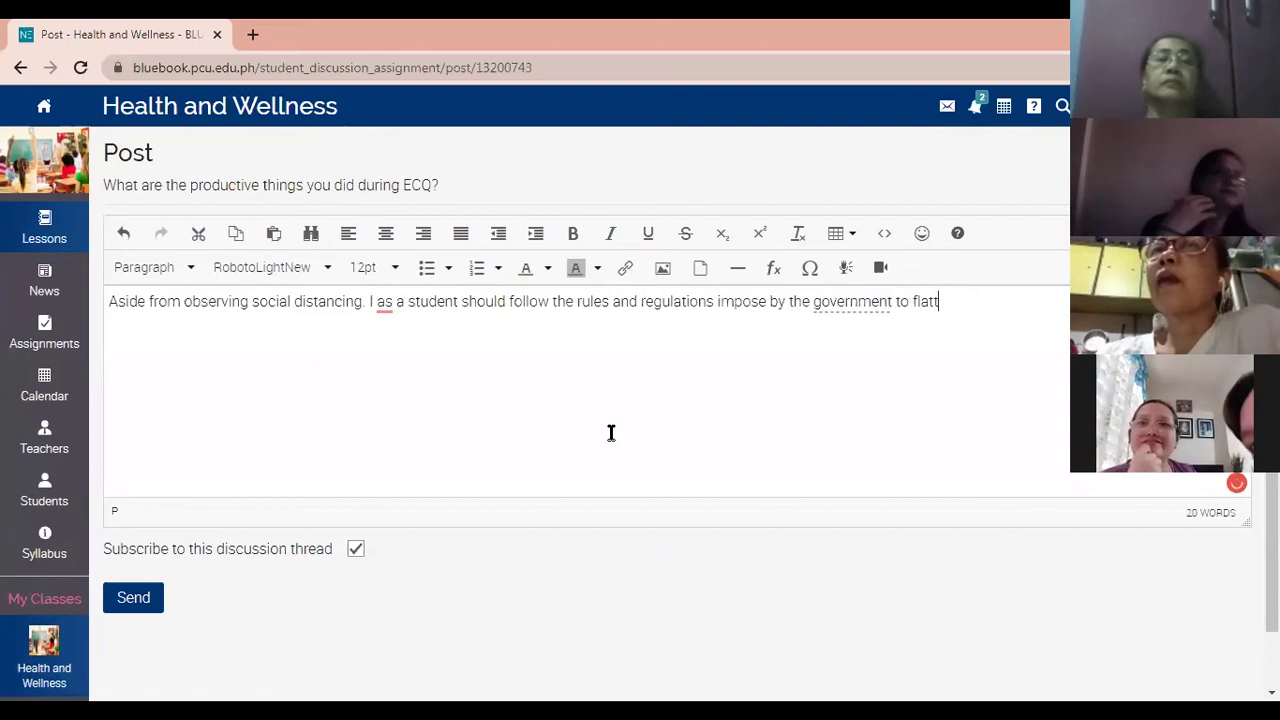
text(en the curbve)
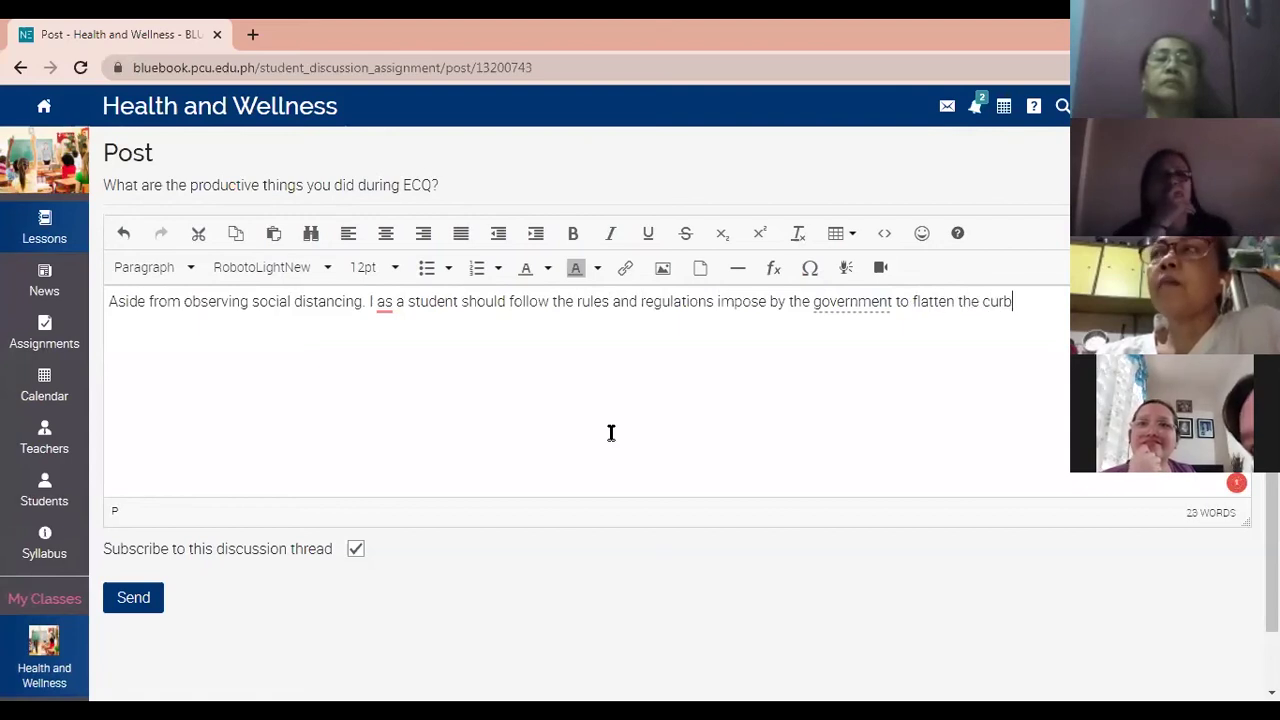
Correct the last word to 'curve.', add two blank lines, and submit the answer.
key(BackSpace)
key(BackSpace)
key(BackSpace)
text(ve)
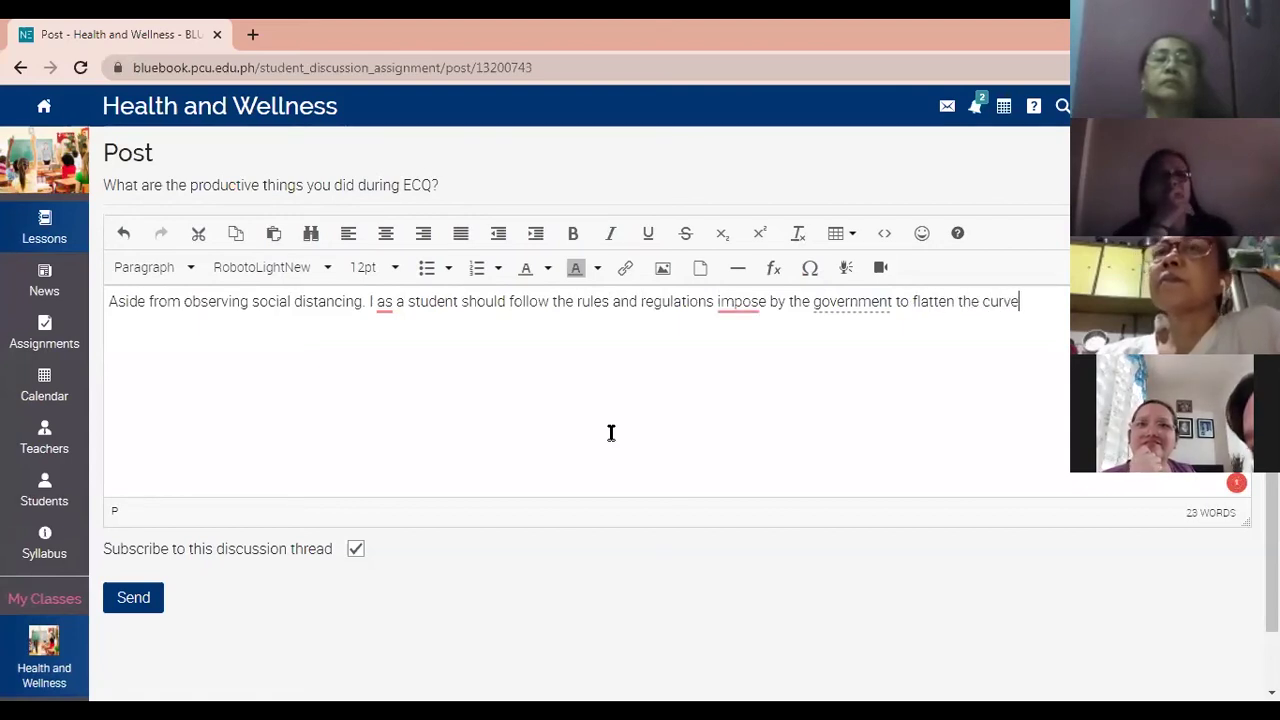
text(.)
key(Return)
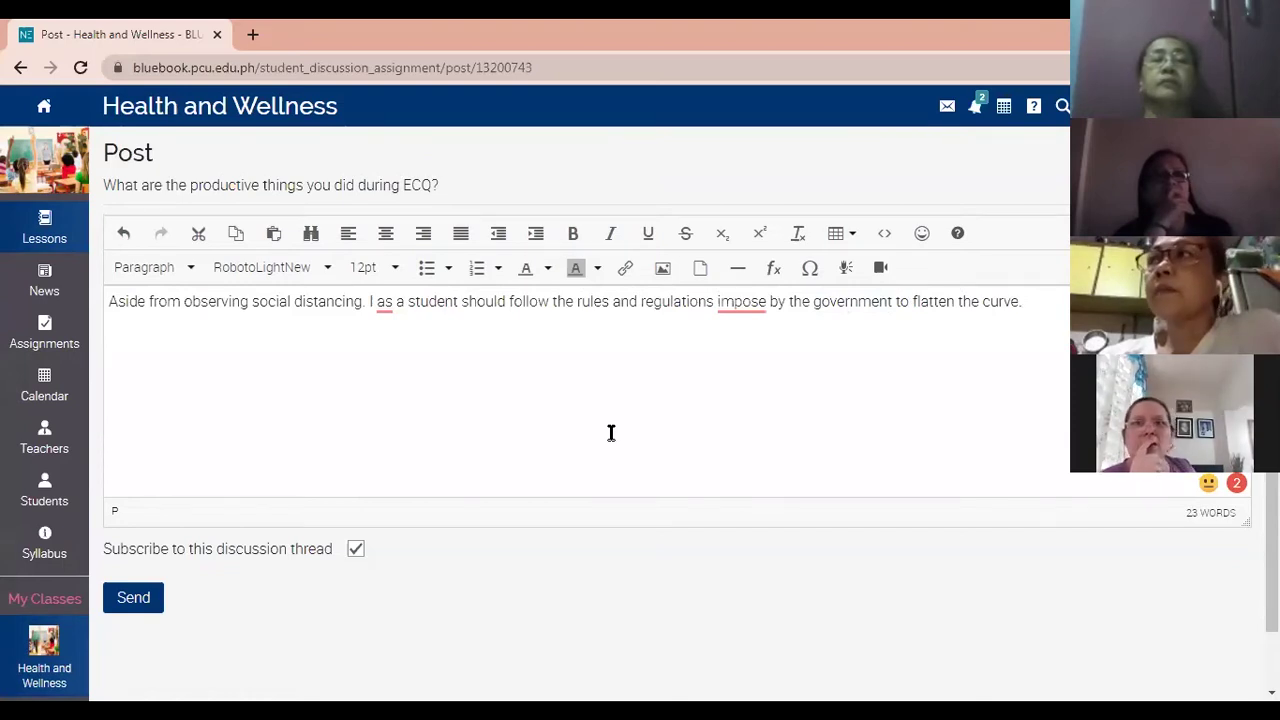
key(Return)
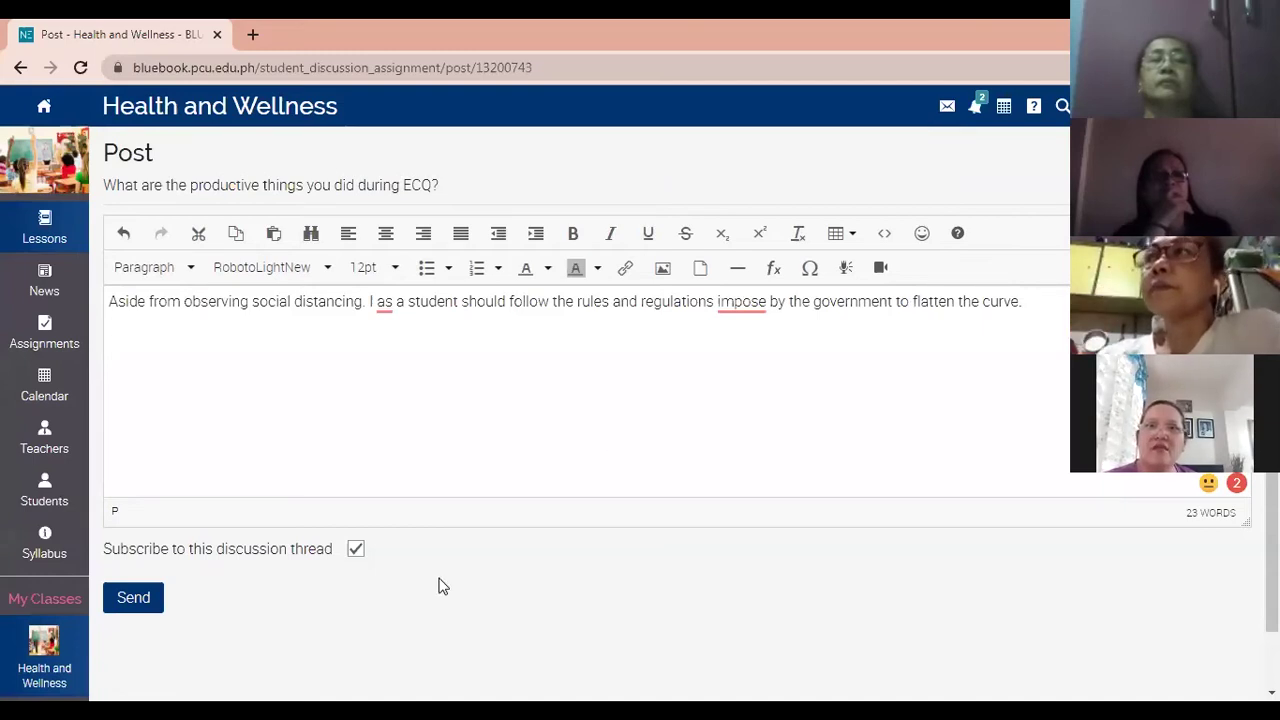
click(150, 597)
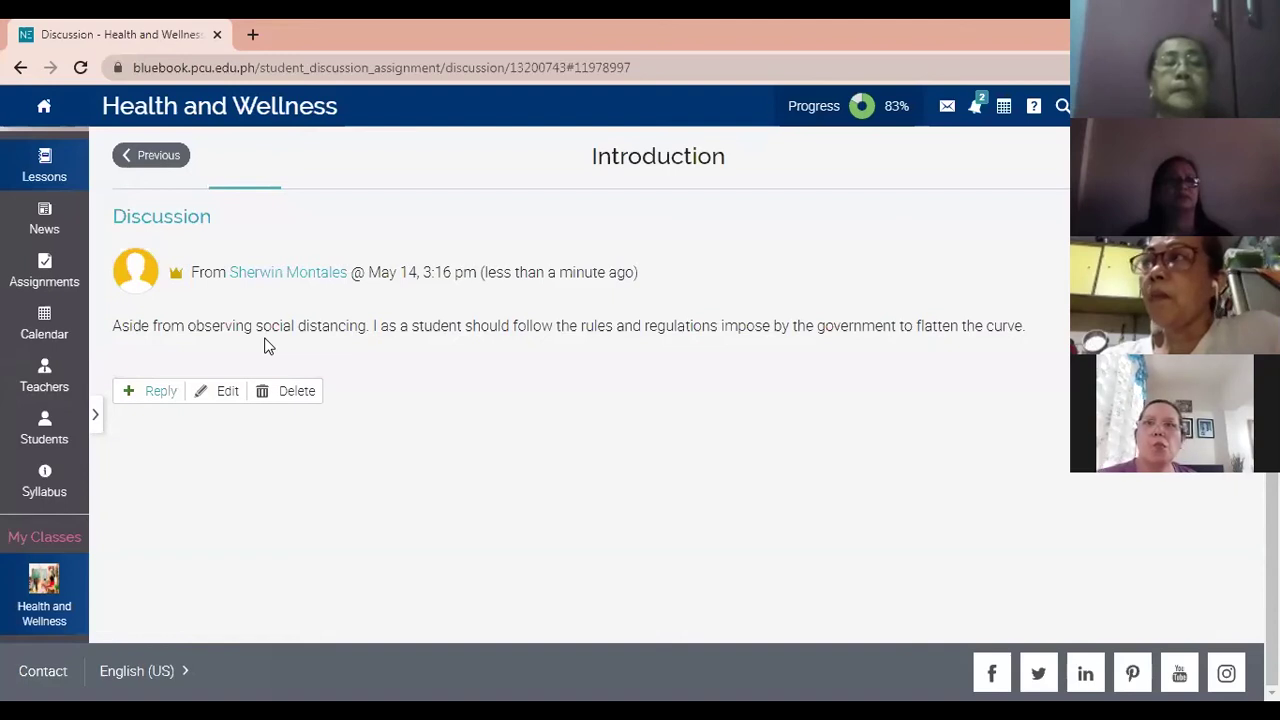
Open a Reply editor under the posted ECQ answer.
click(163, 401)
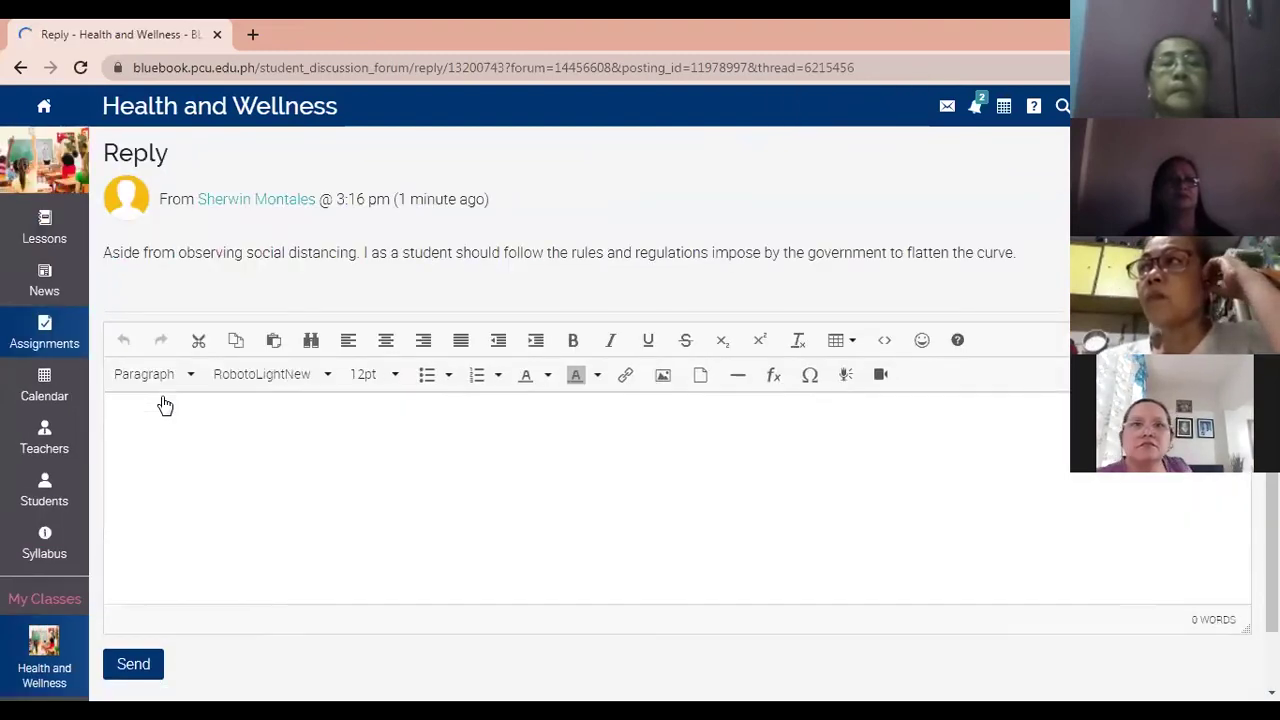
Write 'I do agree with your suggestions. Aside from observing social distancing it is vital to… sanitation of my belongings'.
click(166, 420)
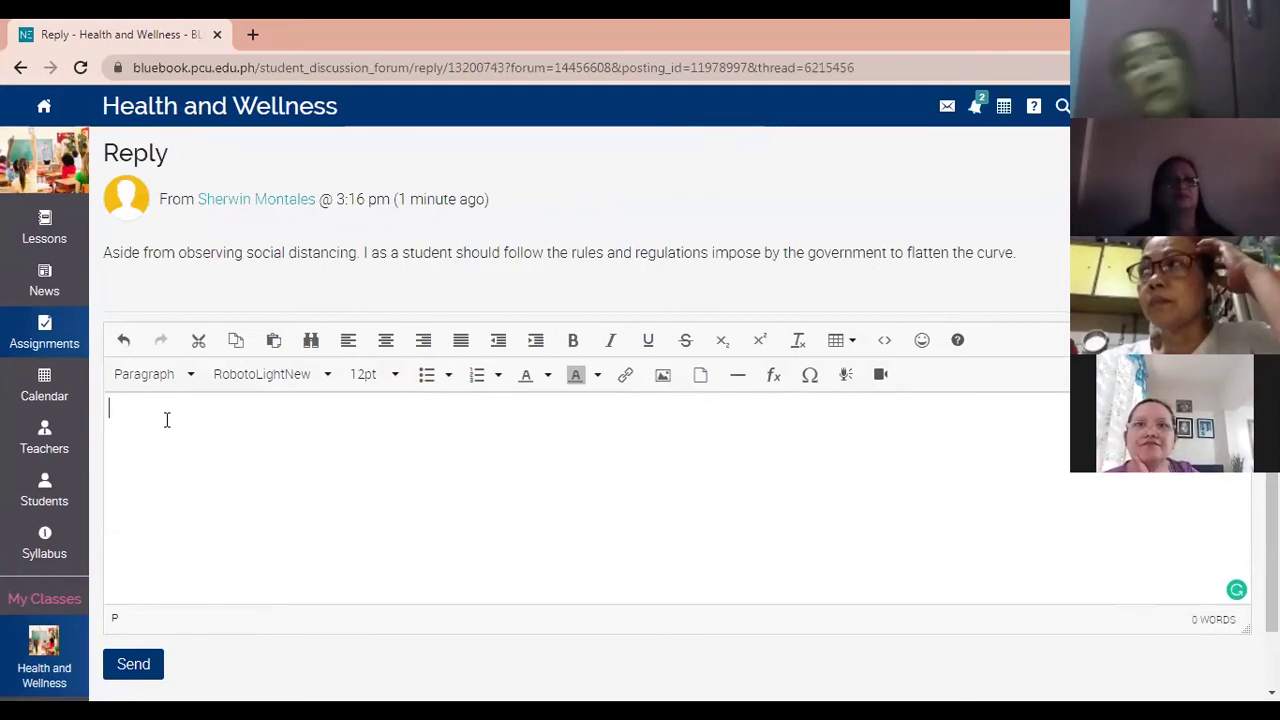
text(I do agree with yo)
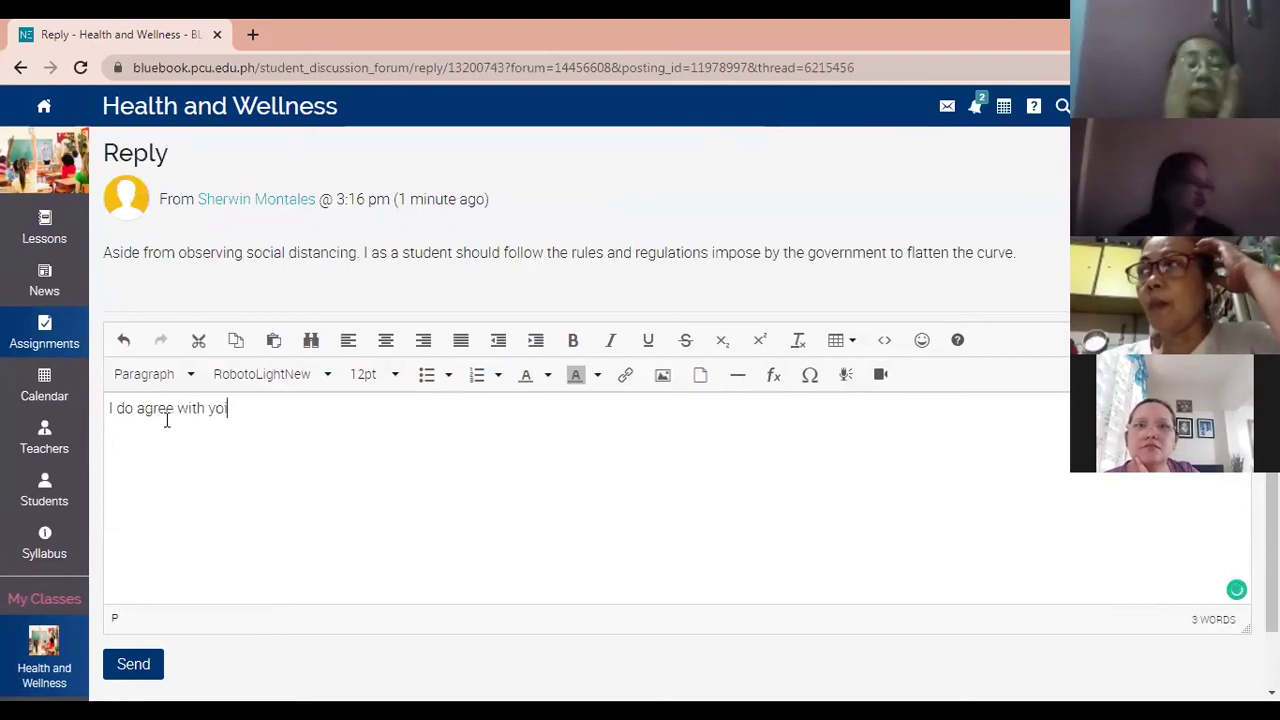
text(ur sug)
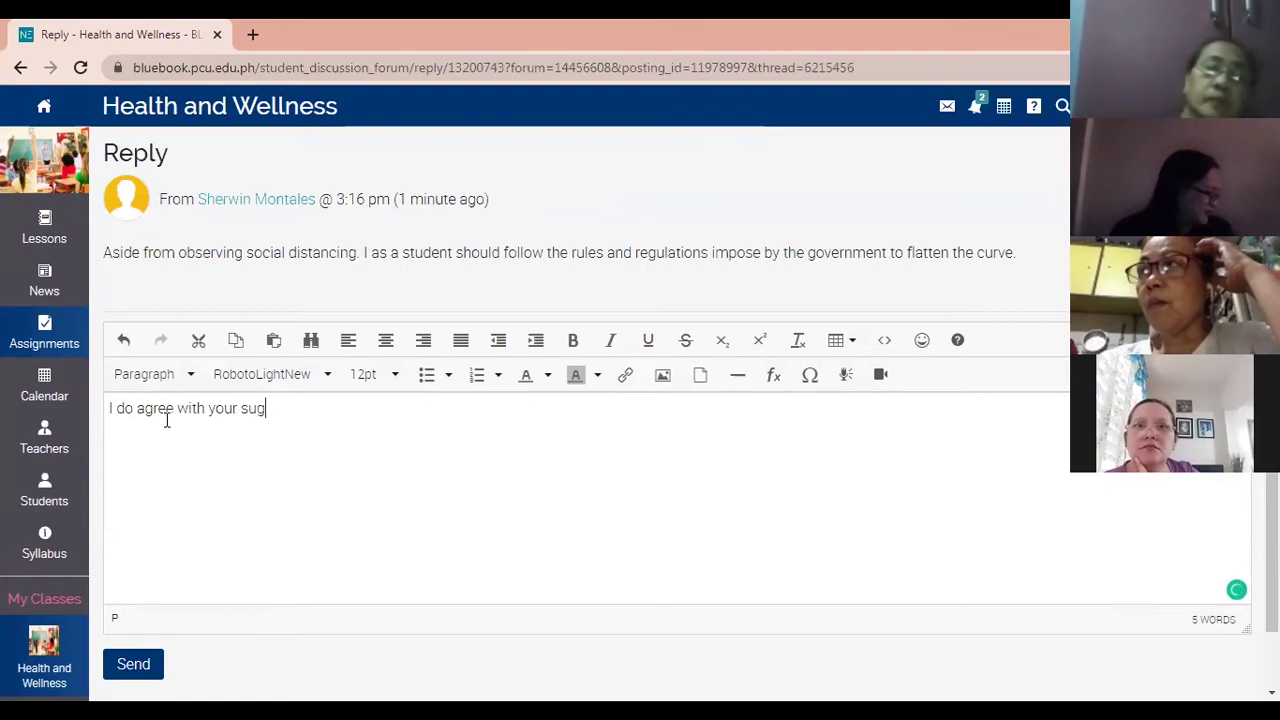
text(gestion.)
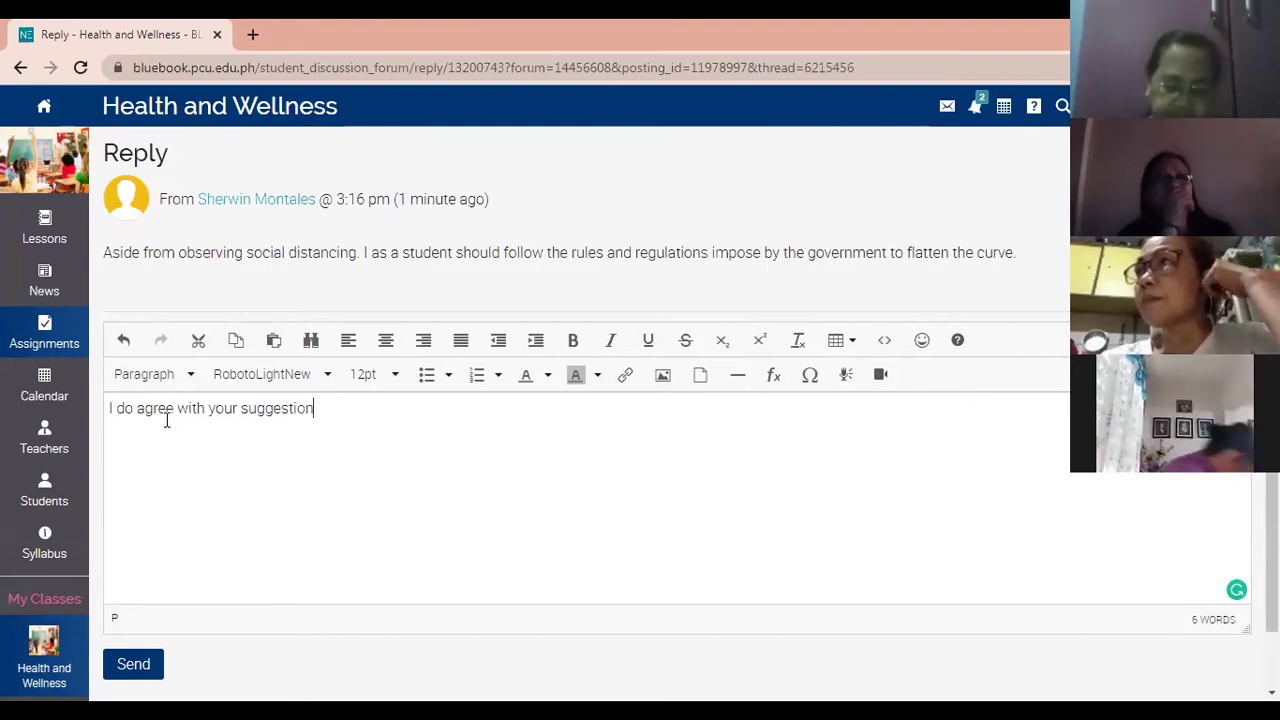
key(BackSpace)
text(s. Aside )
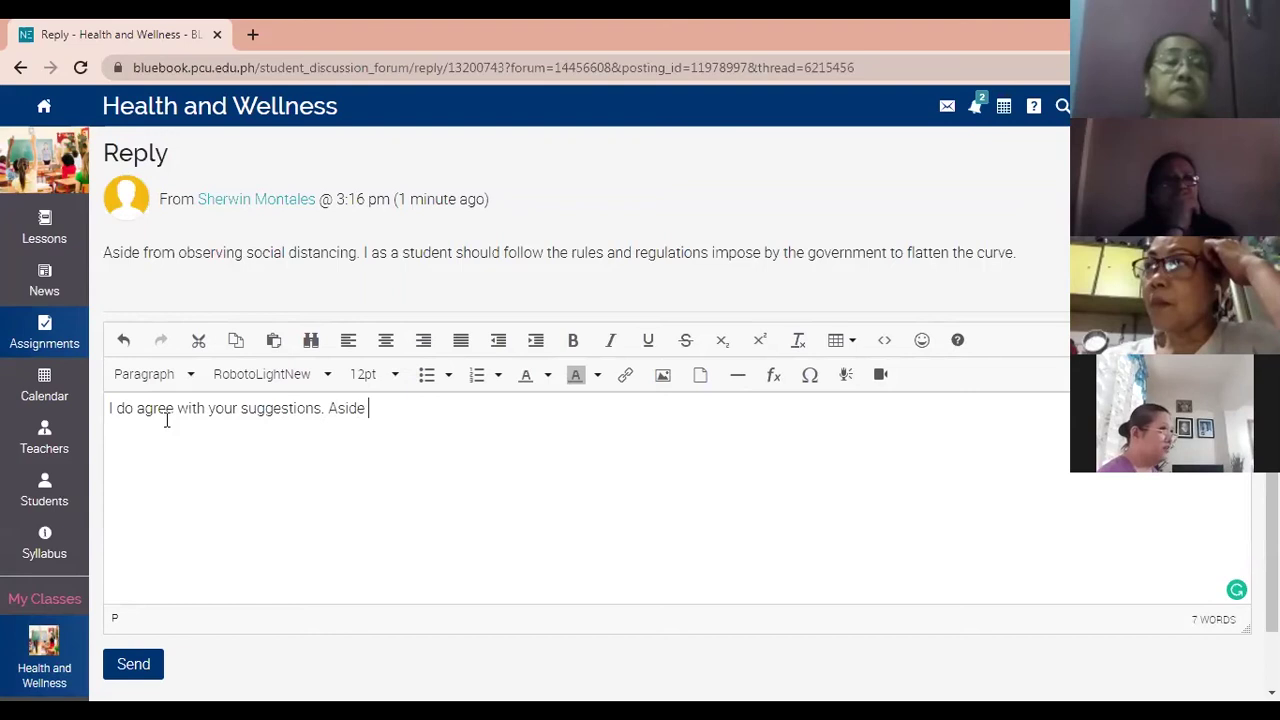
text(from ob)
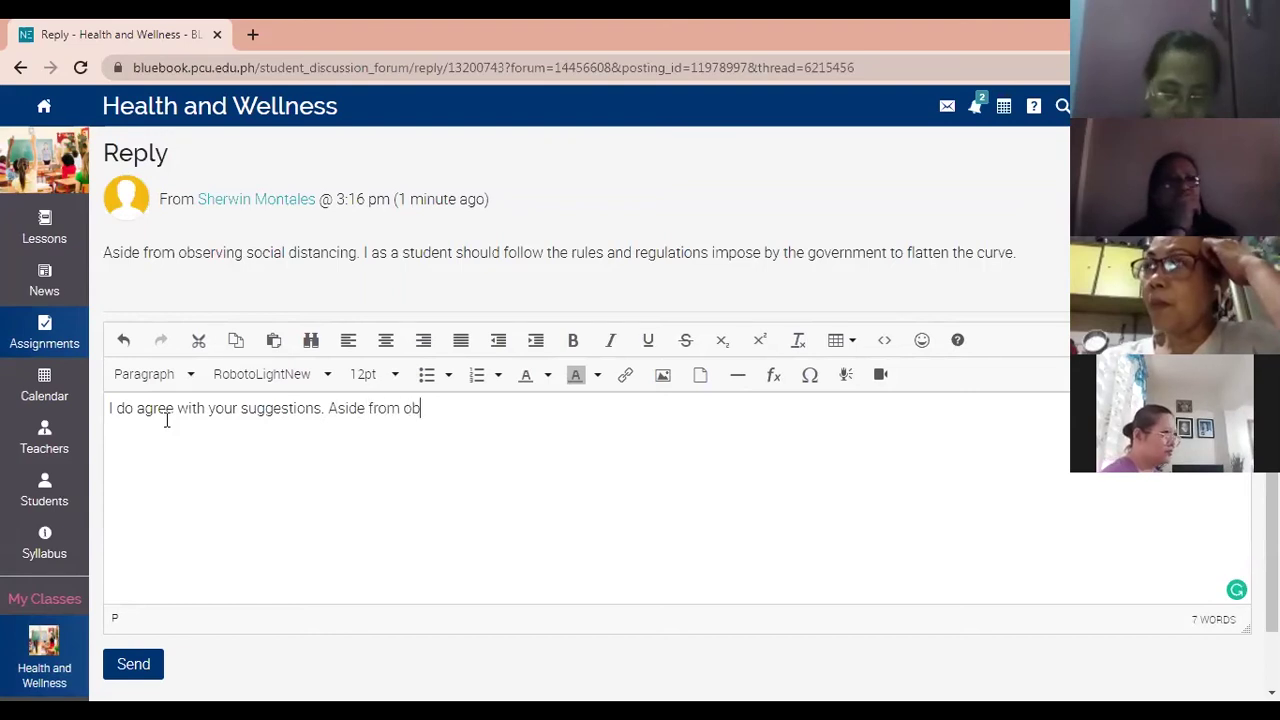
text(serving social dis)
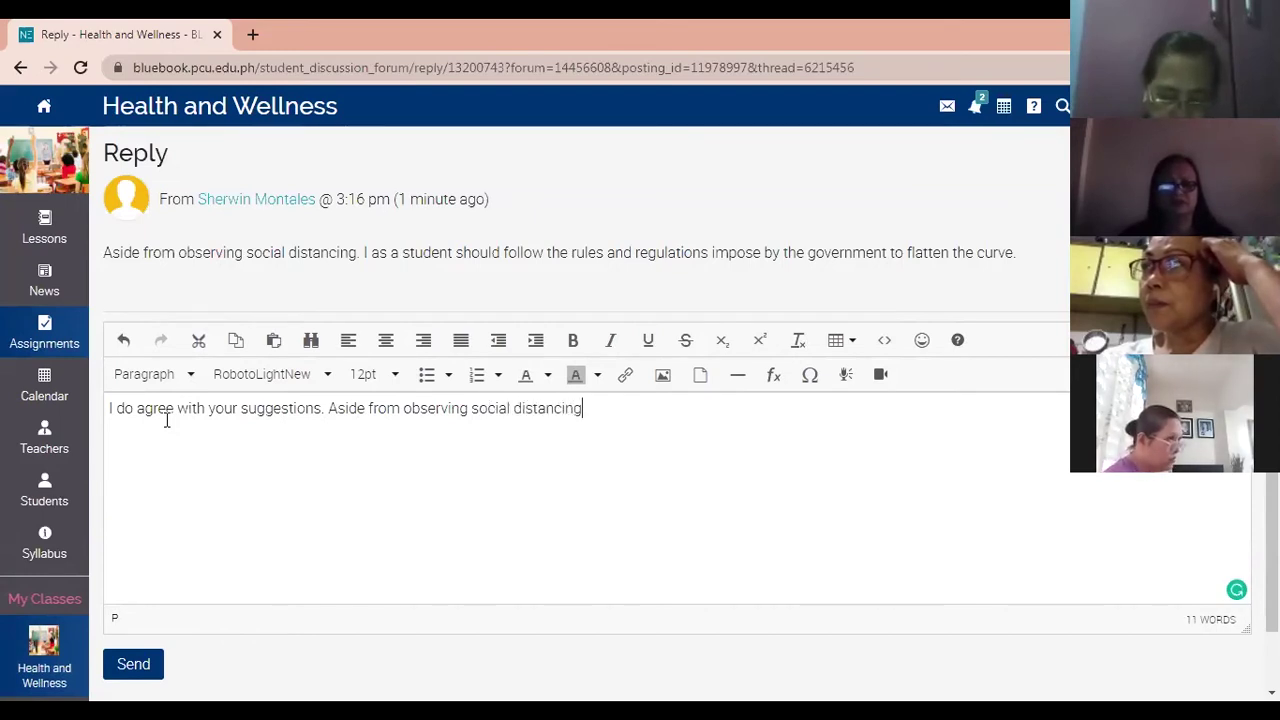
text(tancing it i)
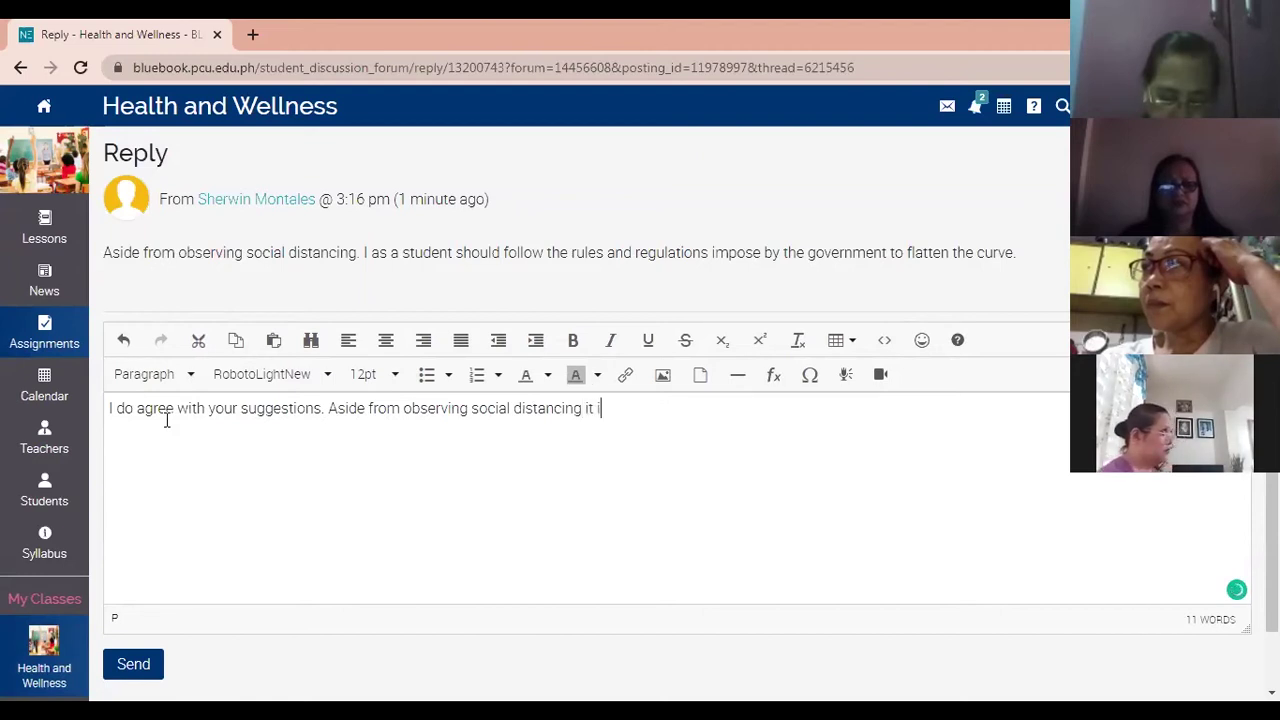
text(s vital )
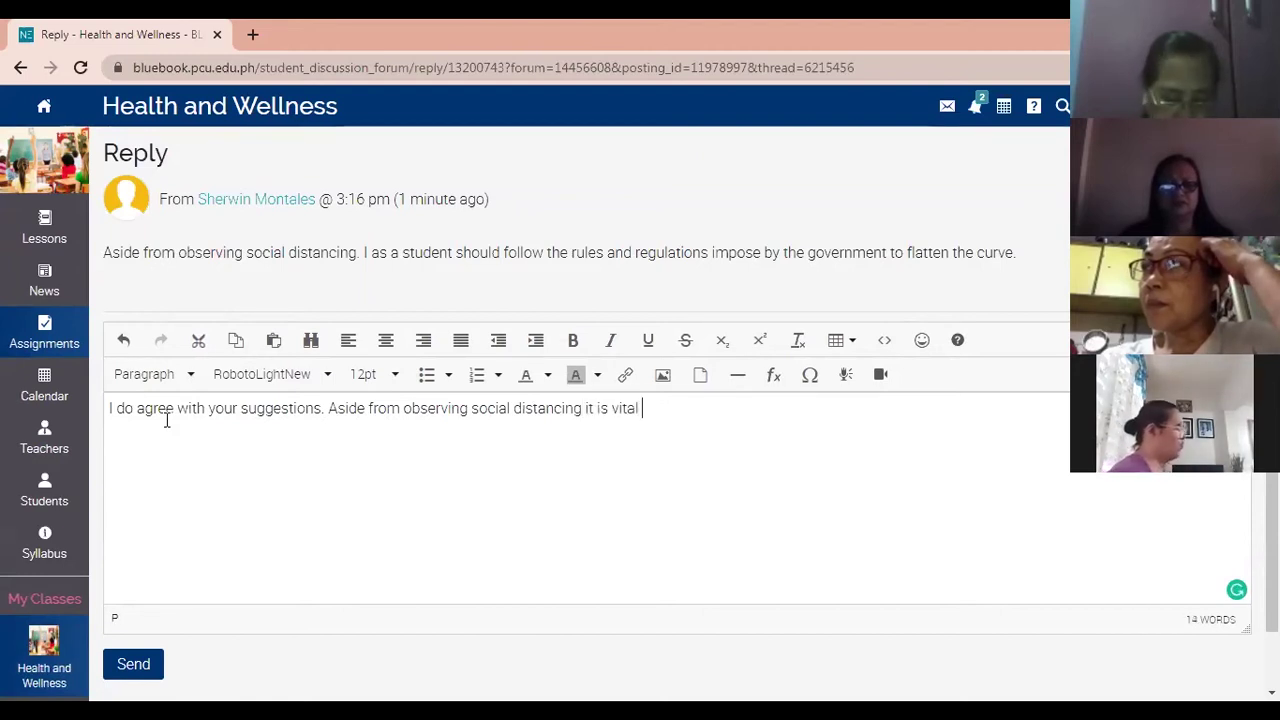
text(to do)
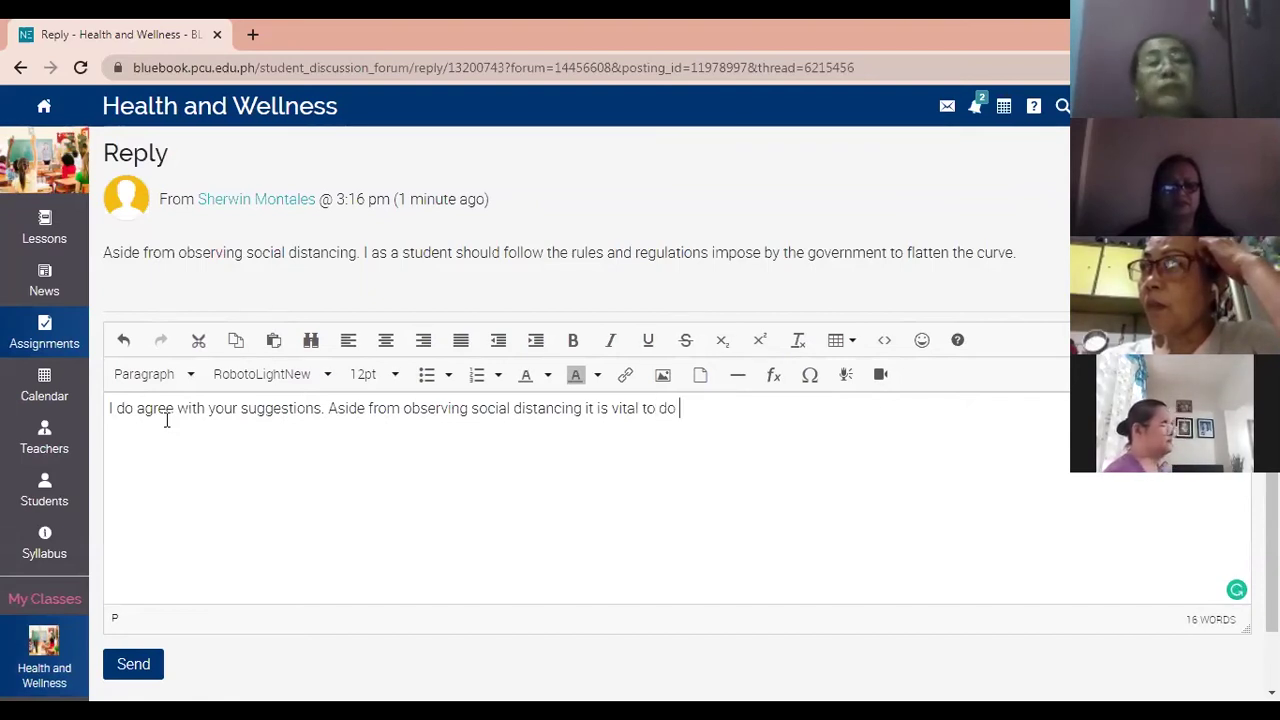
text(personal)
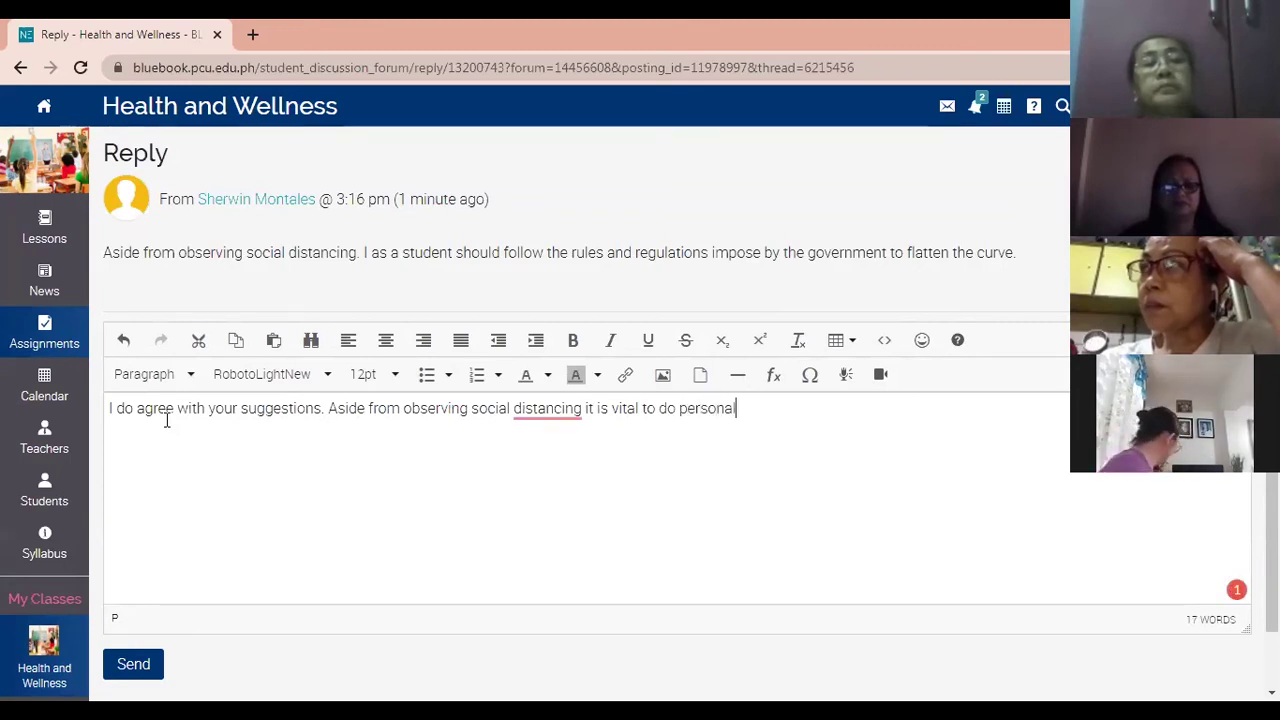
text( sanitizati)
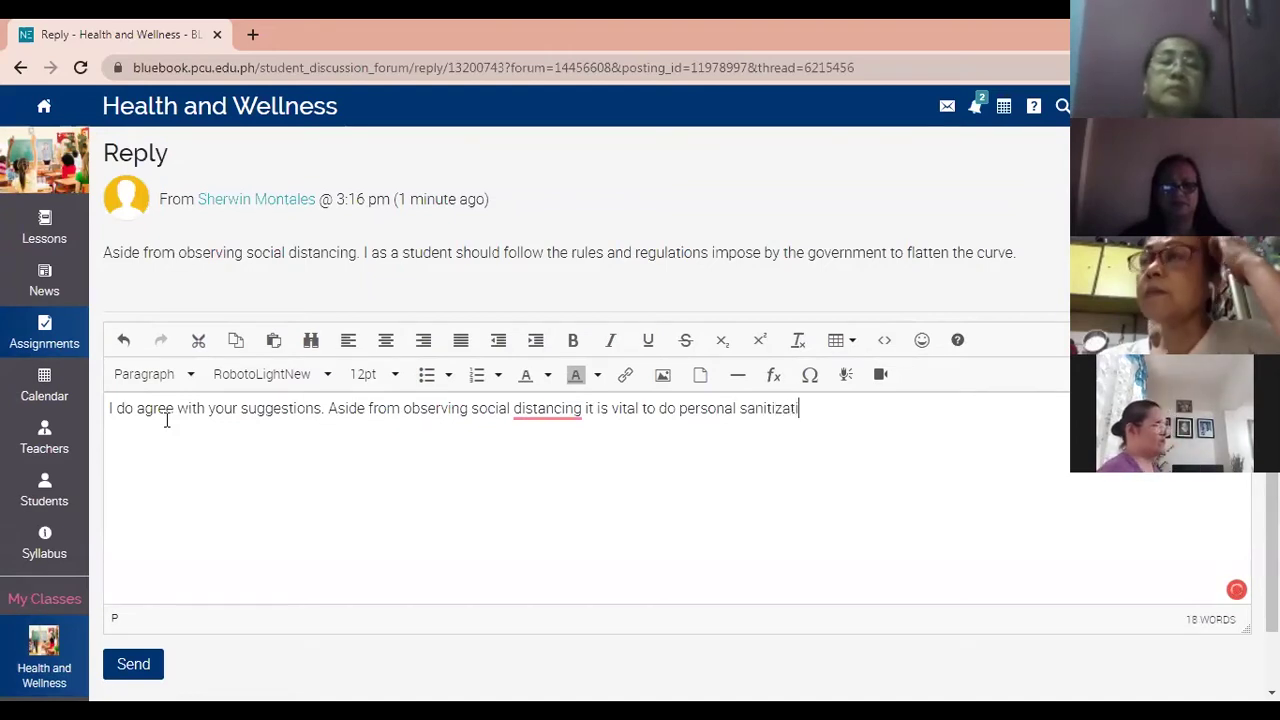
text(on)
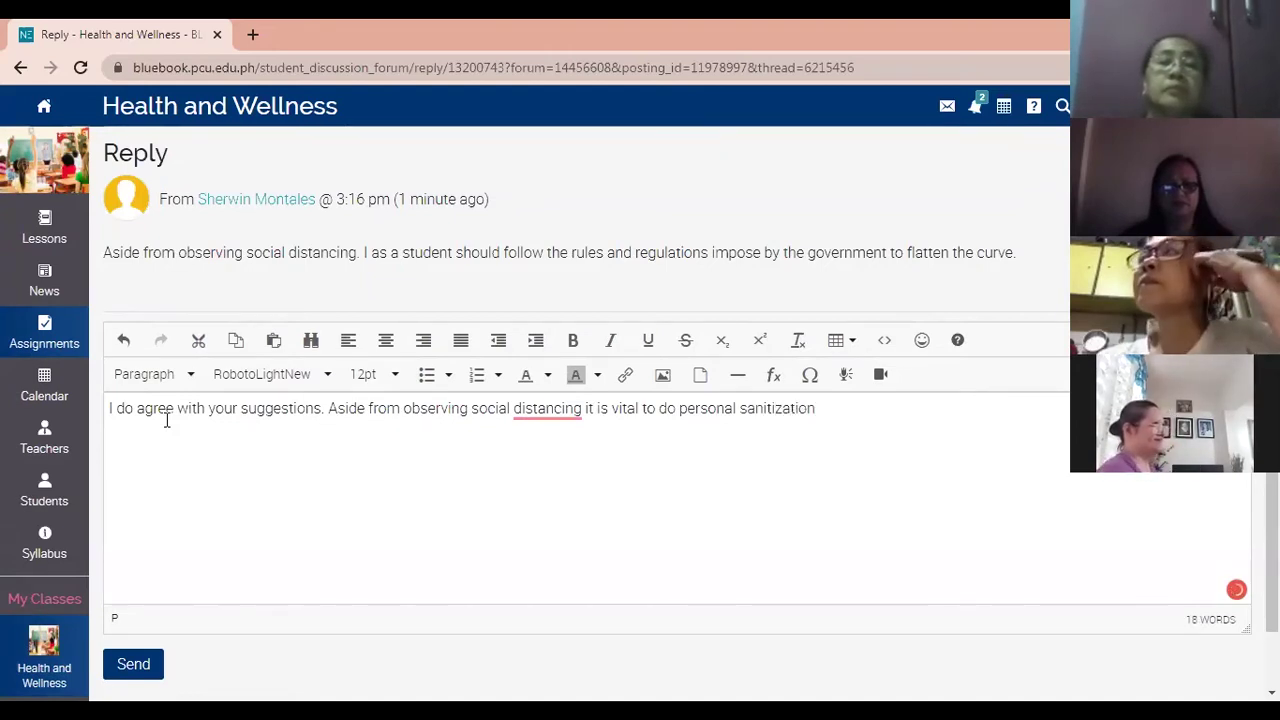
key(BackSpace)
key(BackSpace)
key(BackSpace)
key(BackSpace)
key(BackSpace)
key(BackSpace)
key(BackSpace)
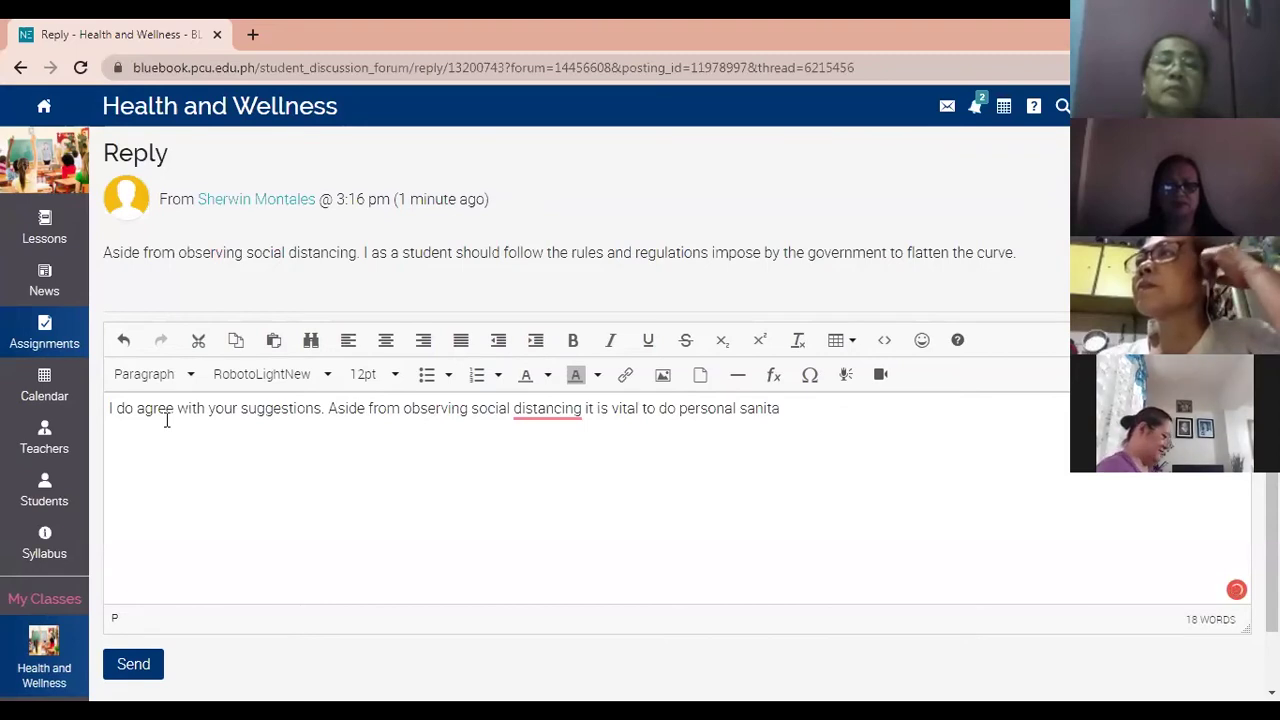
text(tion of my belongings)
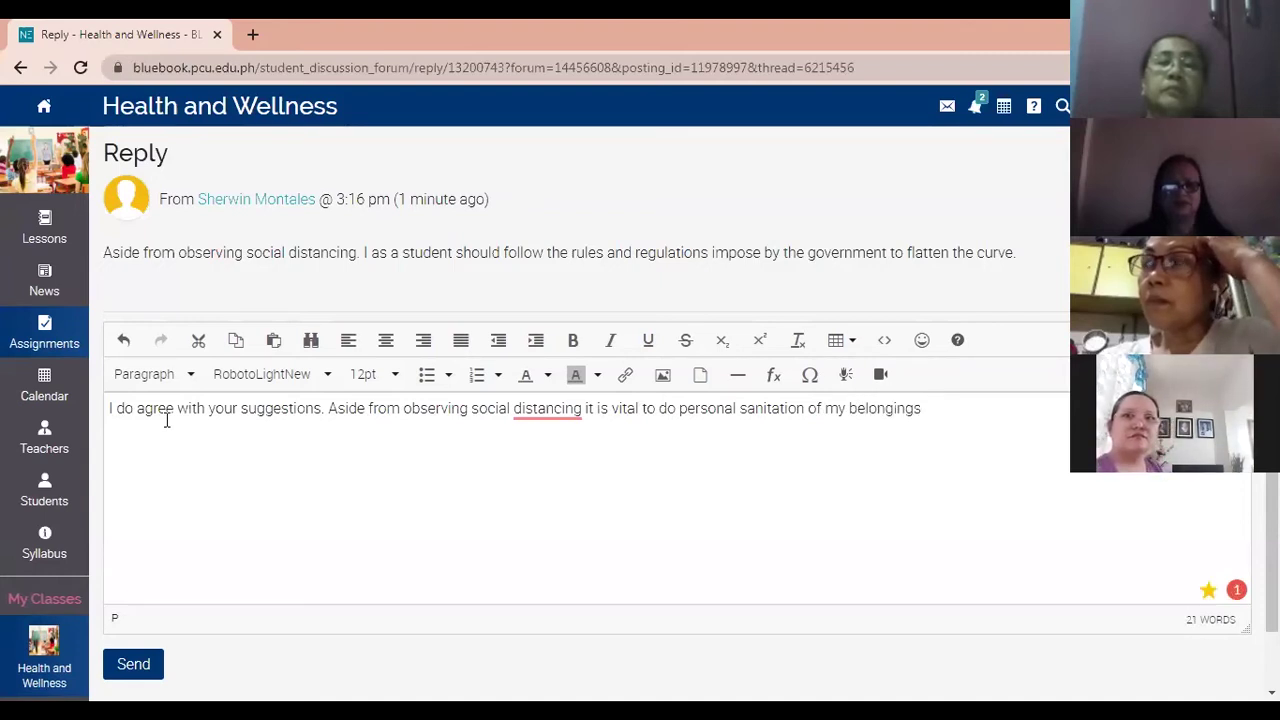
Accept the comma after 'distancing', add 'and to do my persona hygiene everyday', and post the reply.
double_click(527, 412)
right_click(527, 412)
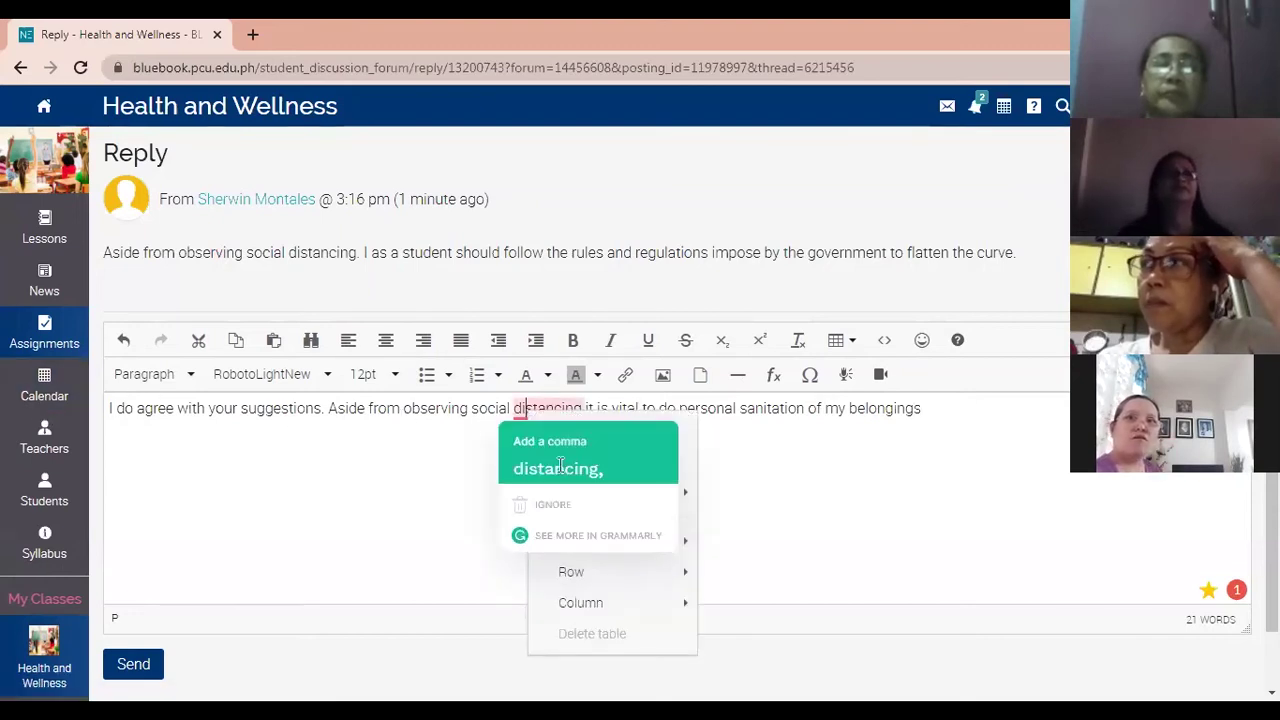
click(550, 466)
click(1012, 407)
text(an)
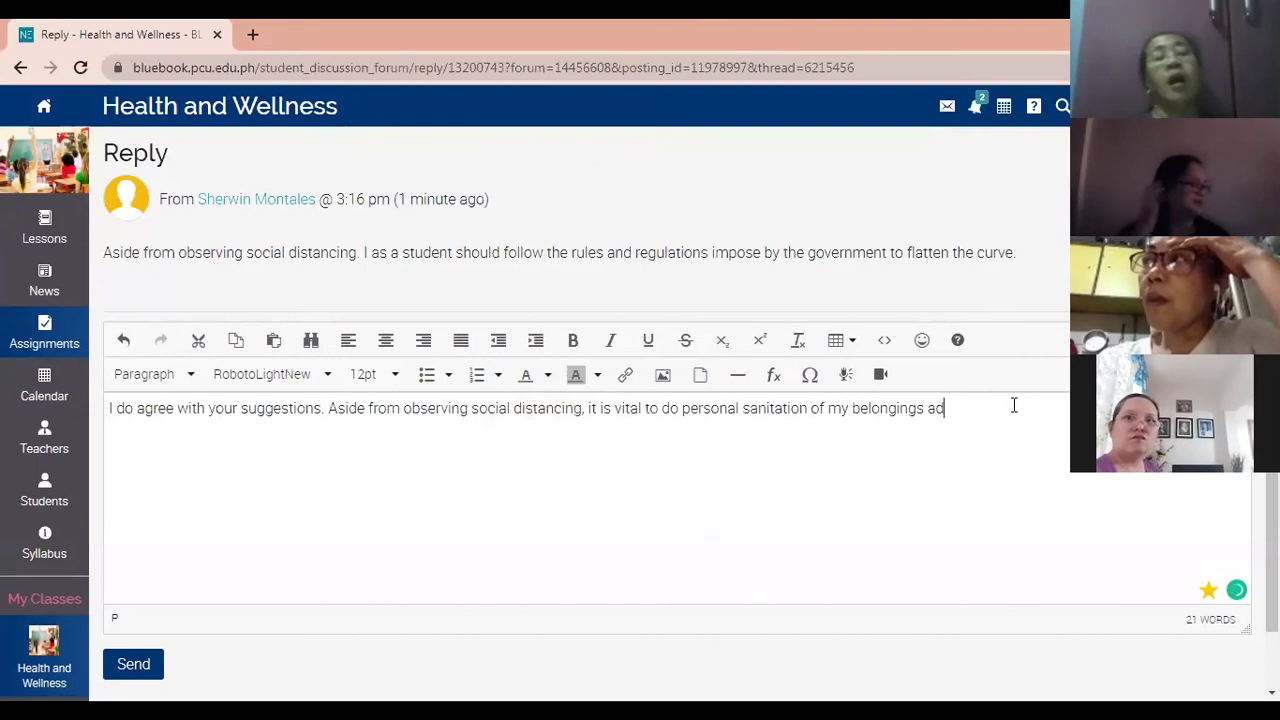
text(d to do )
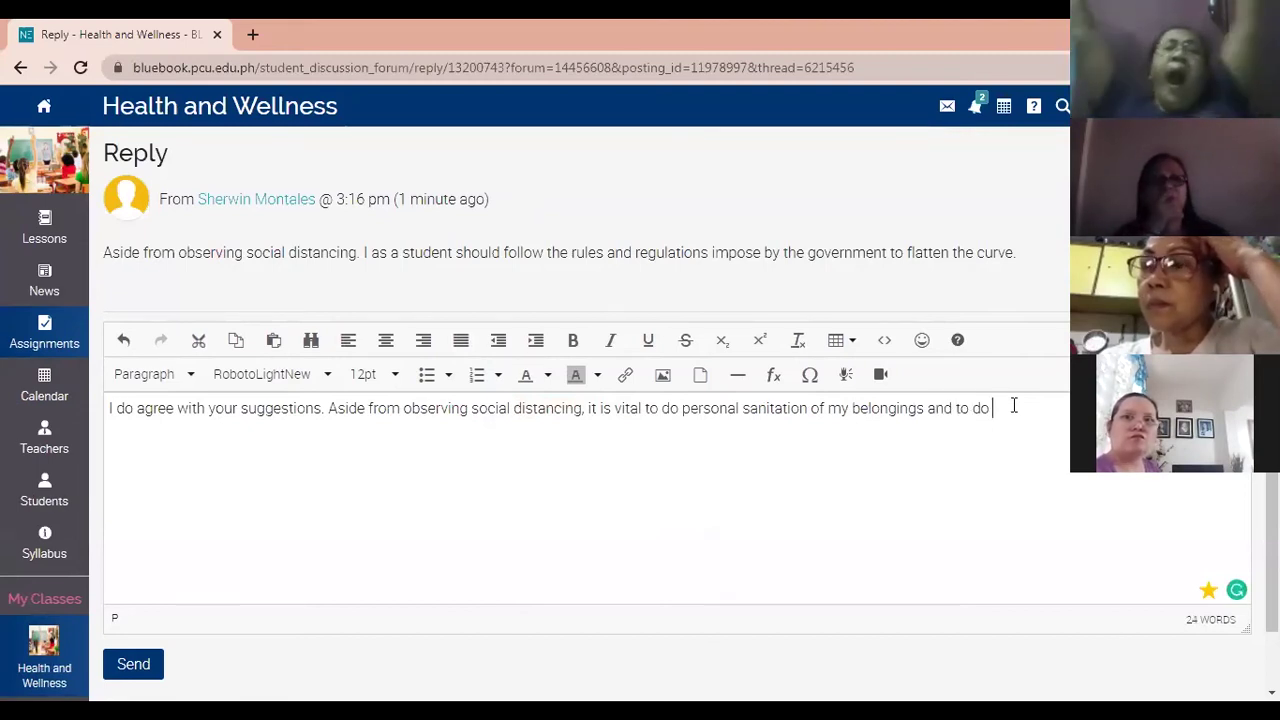
text(my persona)
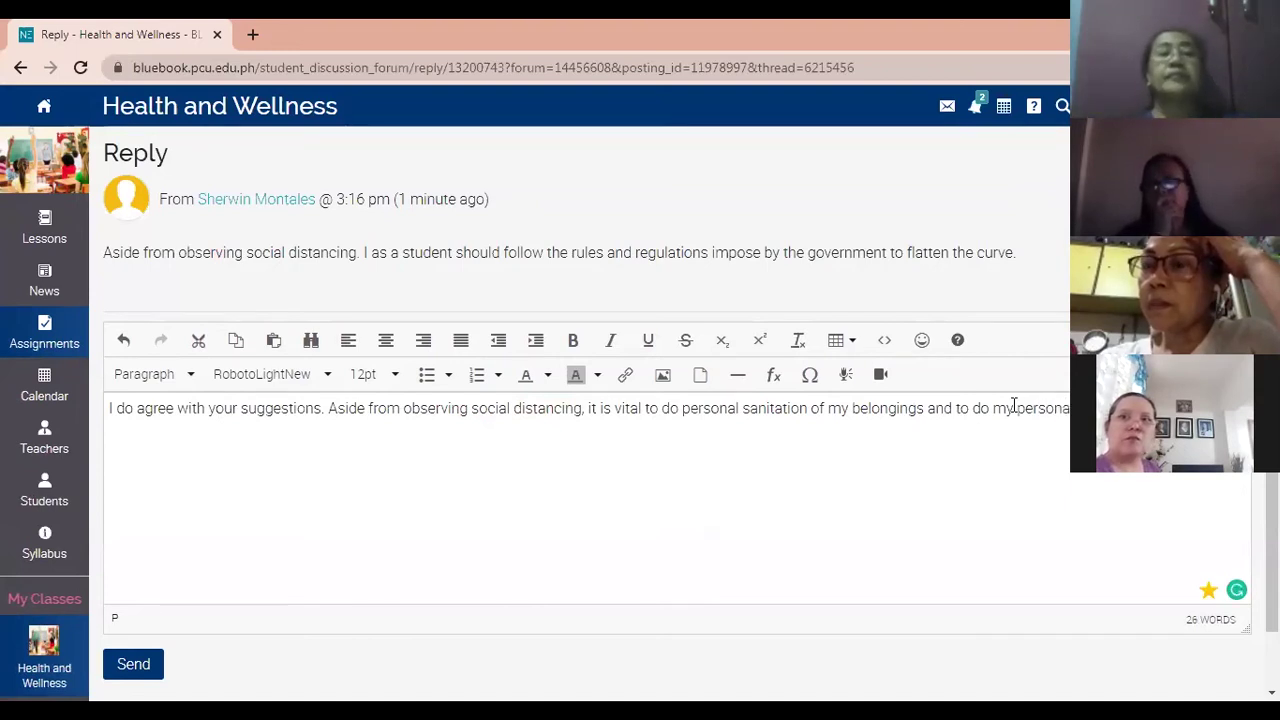
text( hygiene)
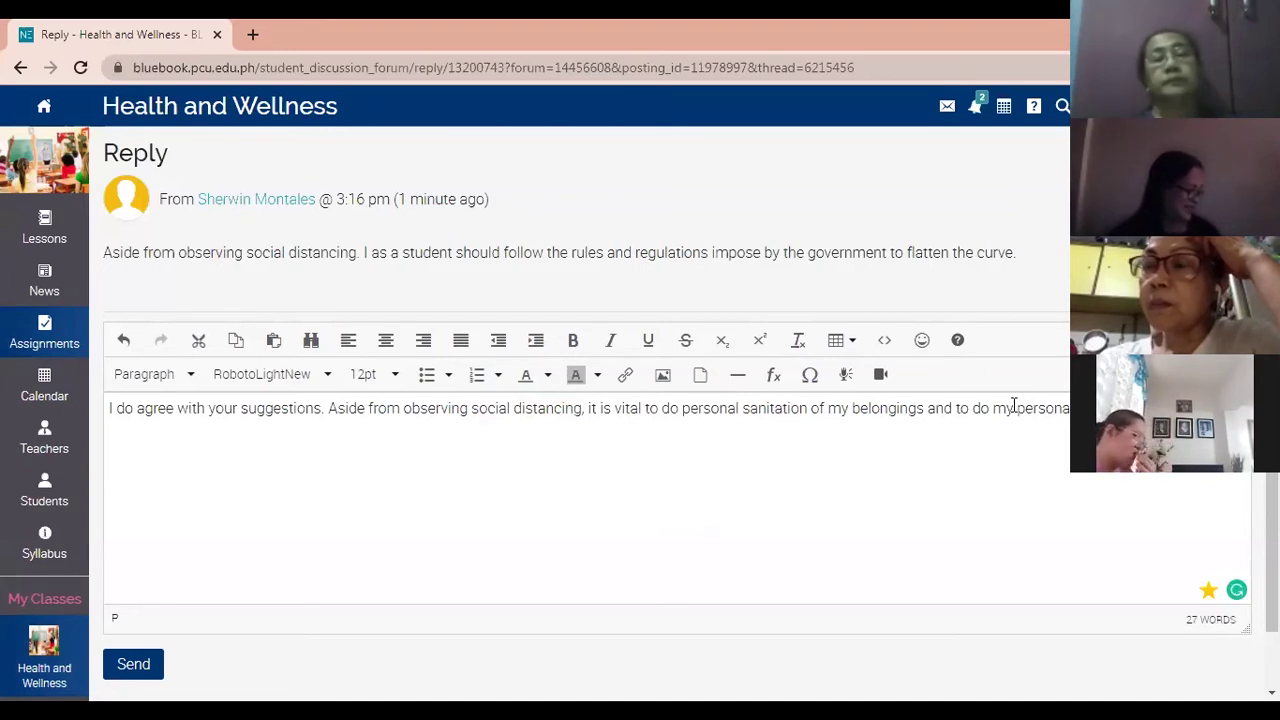
text( everyday)
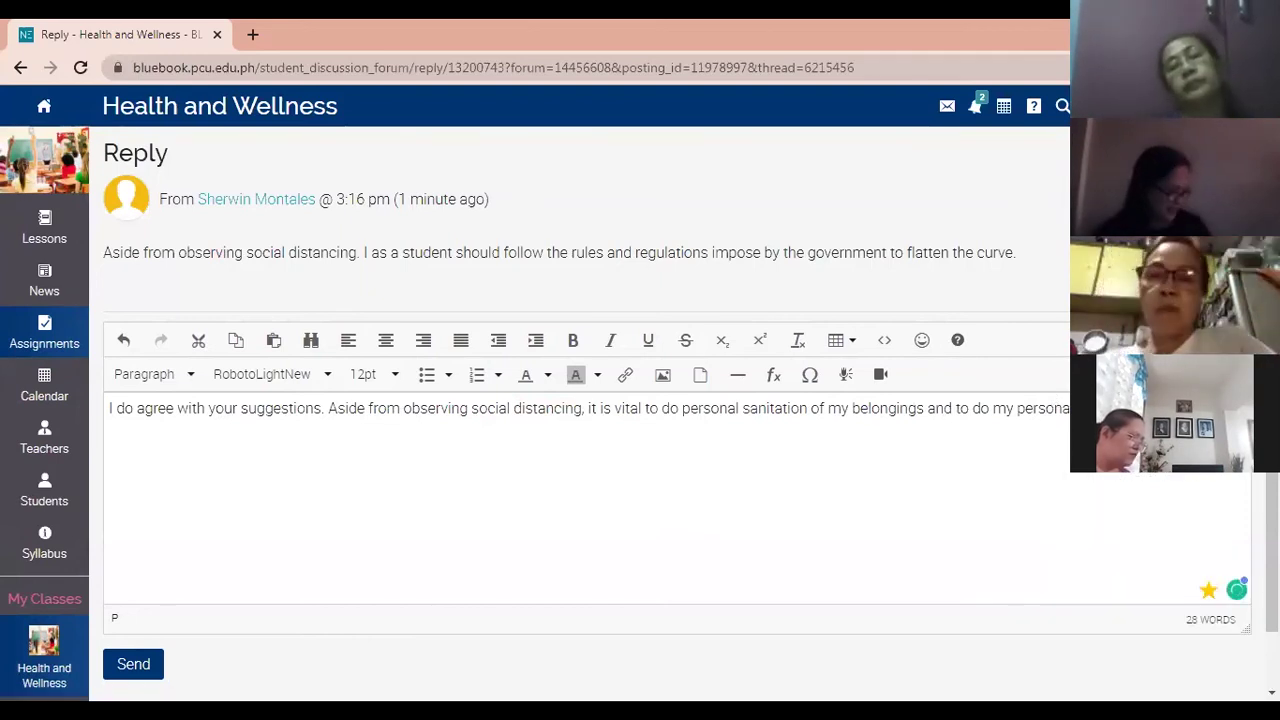
scroll(251, 600, down, 1)
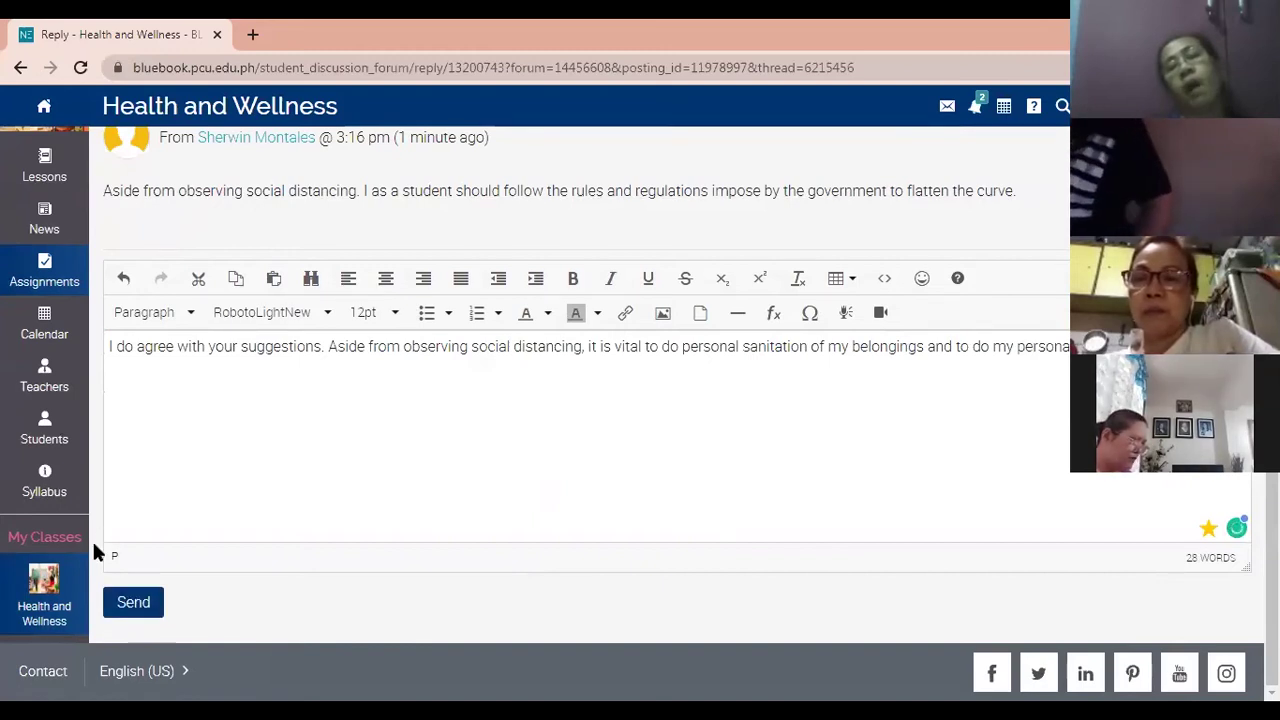
click(134, 601)
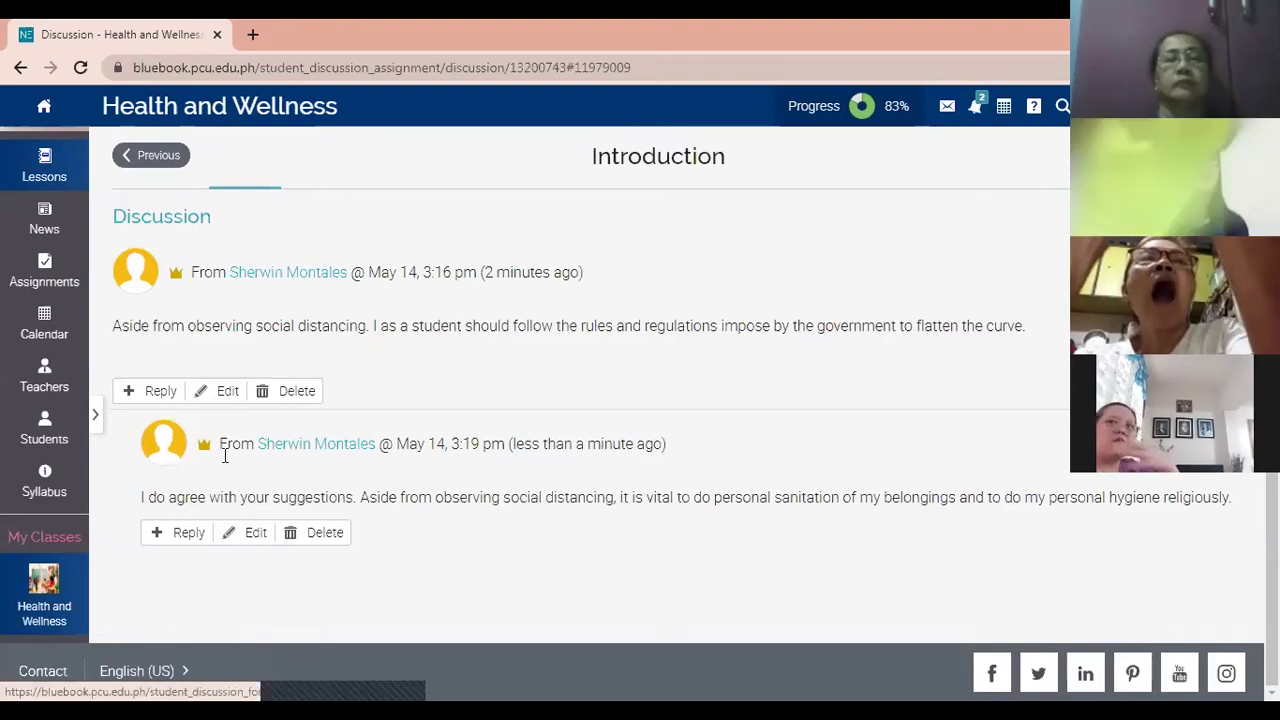
Move from the ECQ discussion to the timed 5:00 Quiz 1 instructions page.
click(1210, 155)
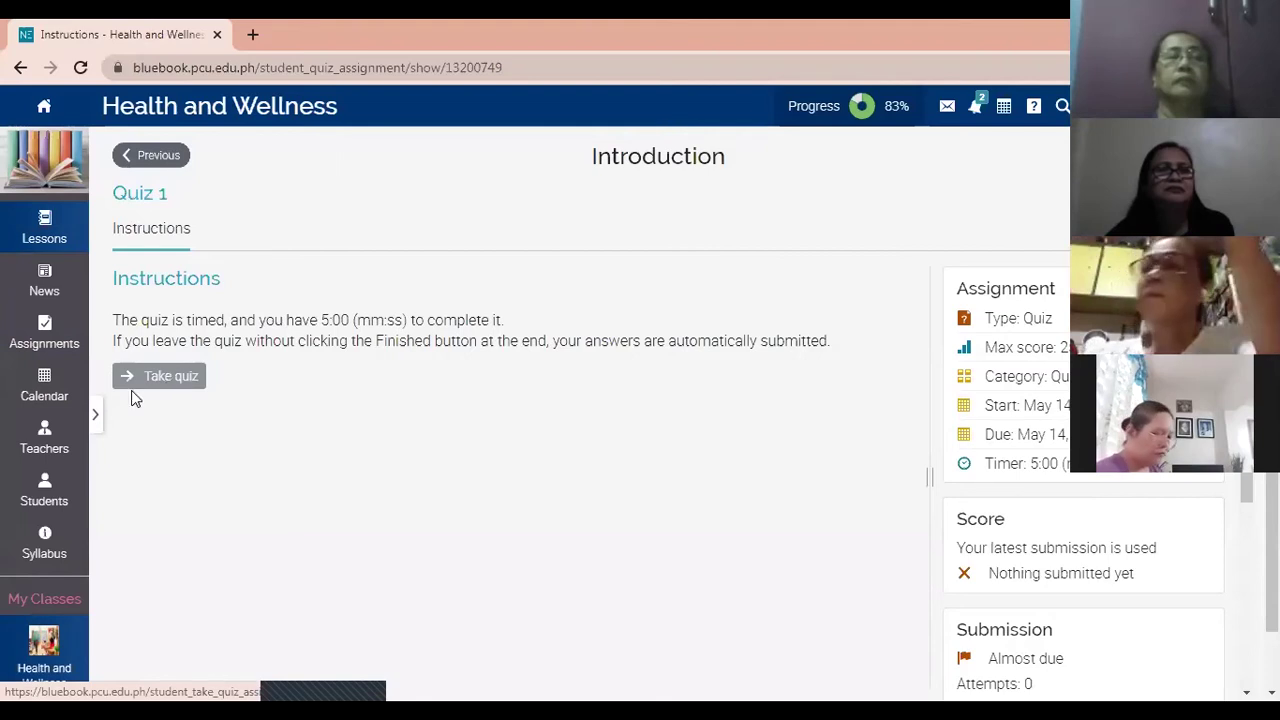
Take Quiz 1: moisture, acidity, oxygen, time, temperature for Q1, True for Q2, 'hygieia' for Q3.
click(131, 385)
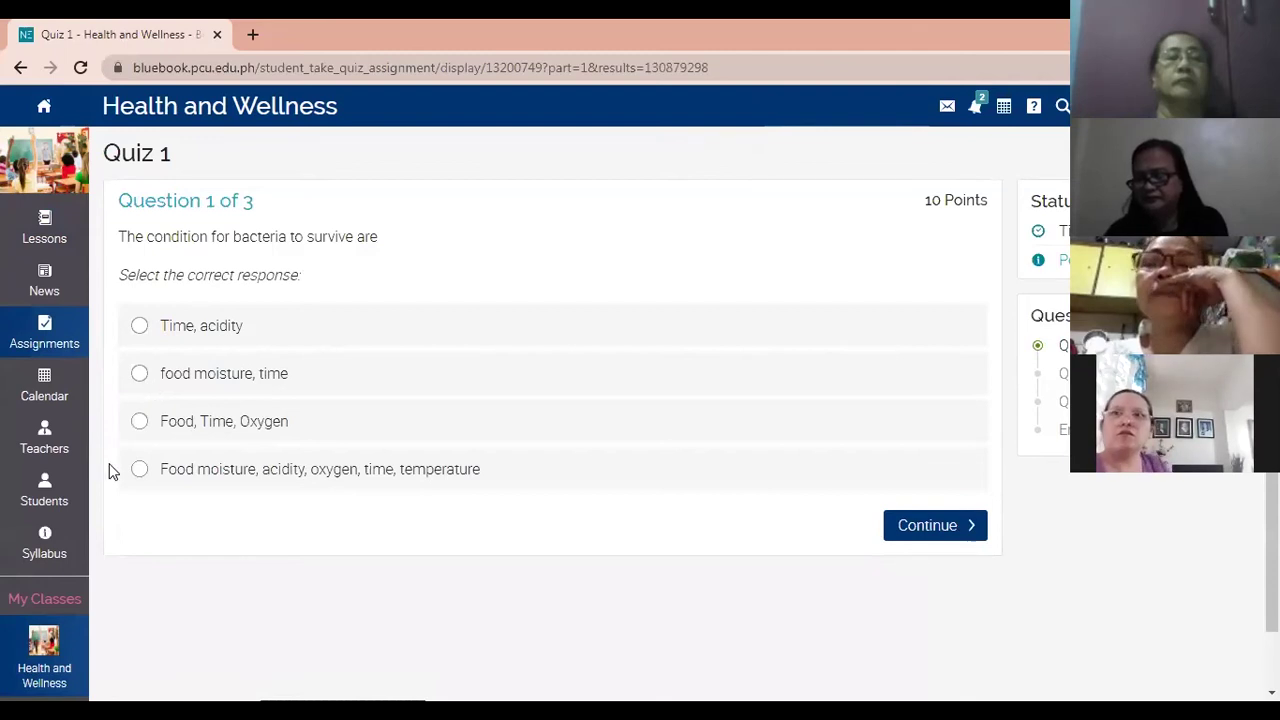
click(208, 470)
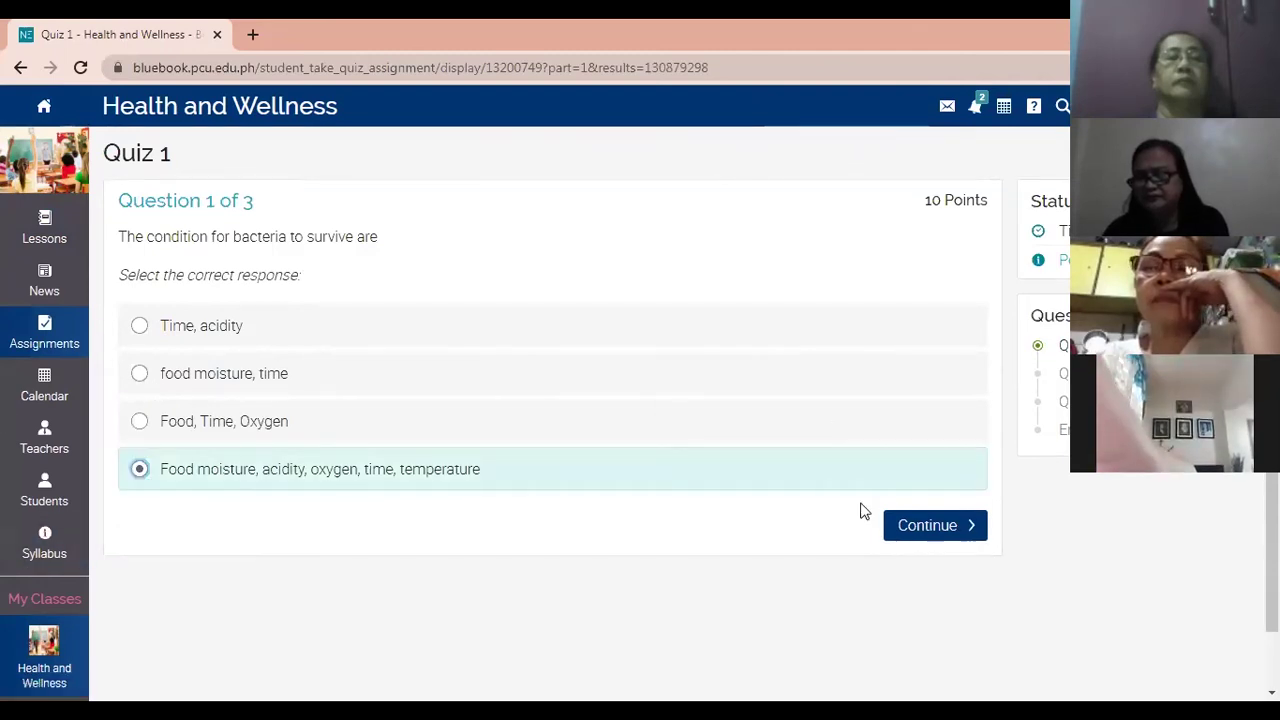
click(931, 529)
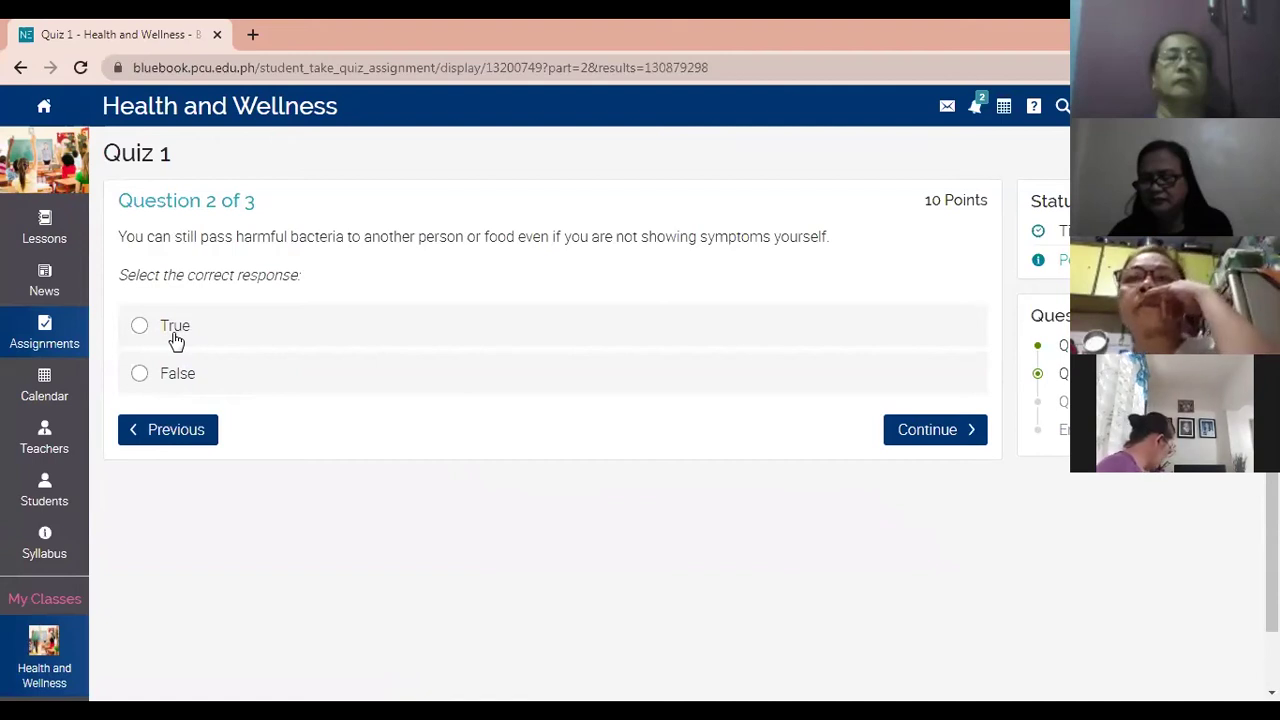
click(168, 325)
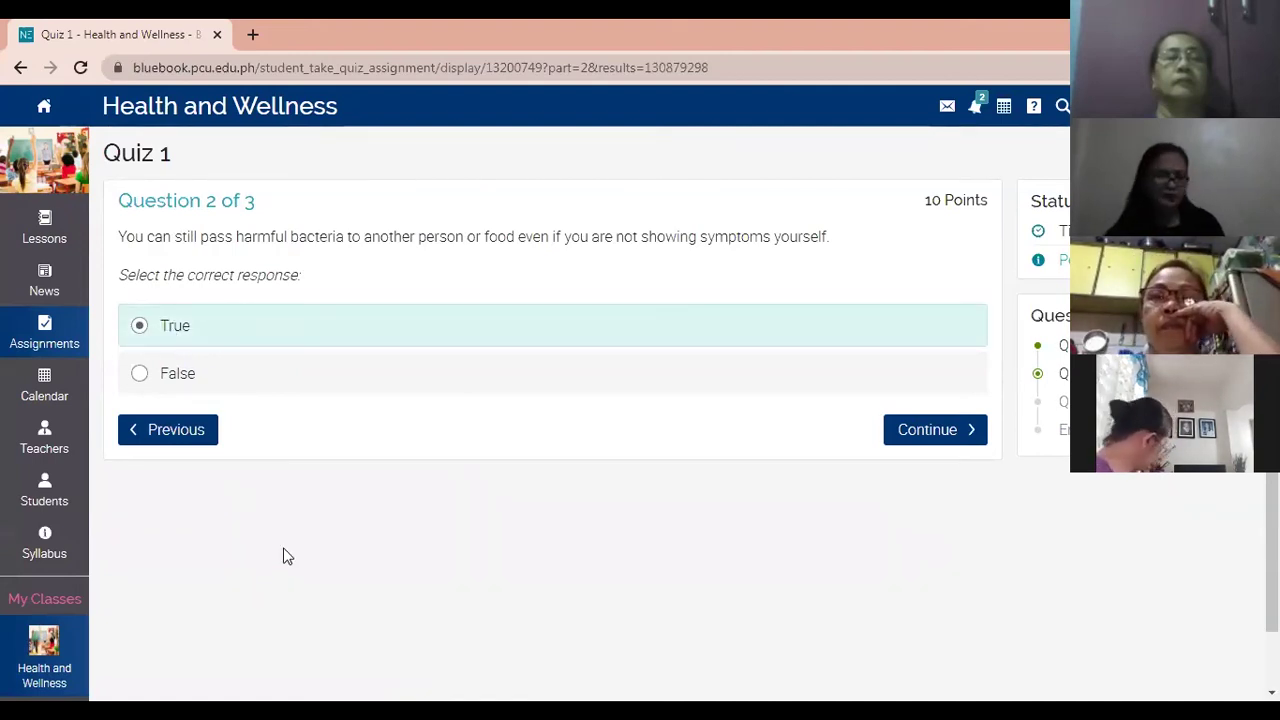
click(921, 436)
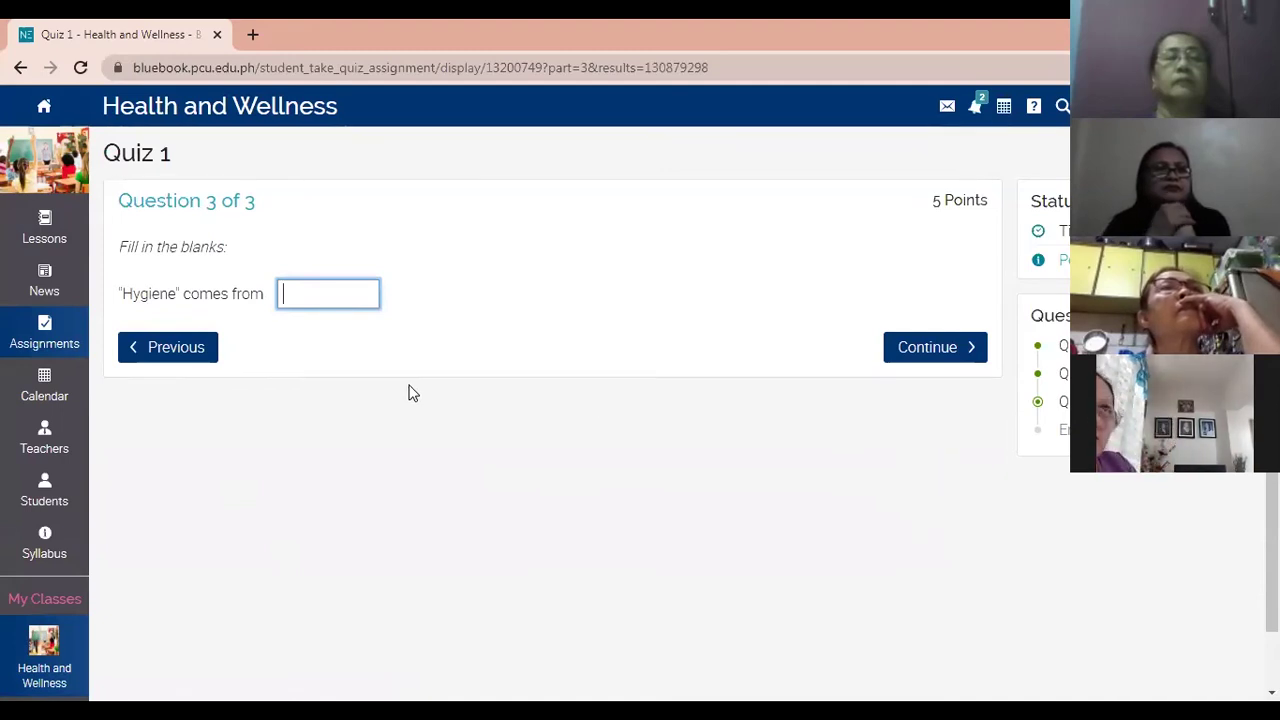
text(hygieia)
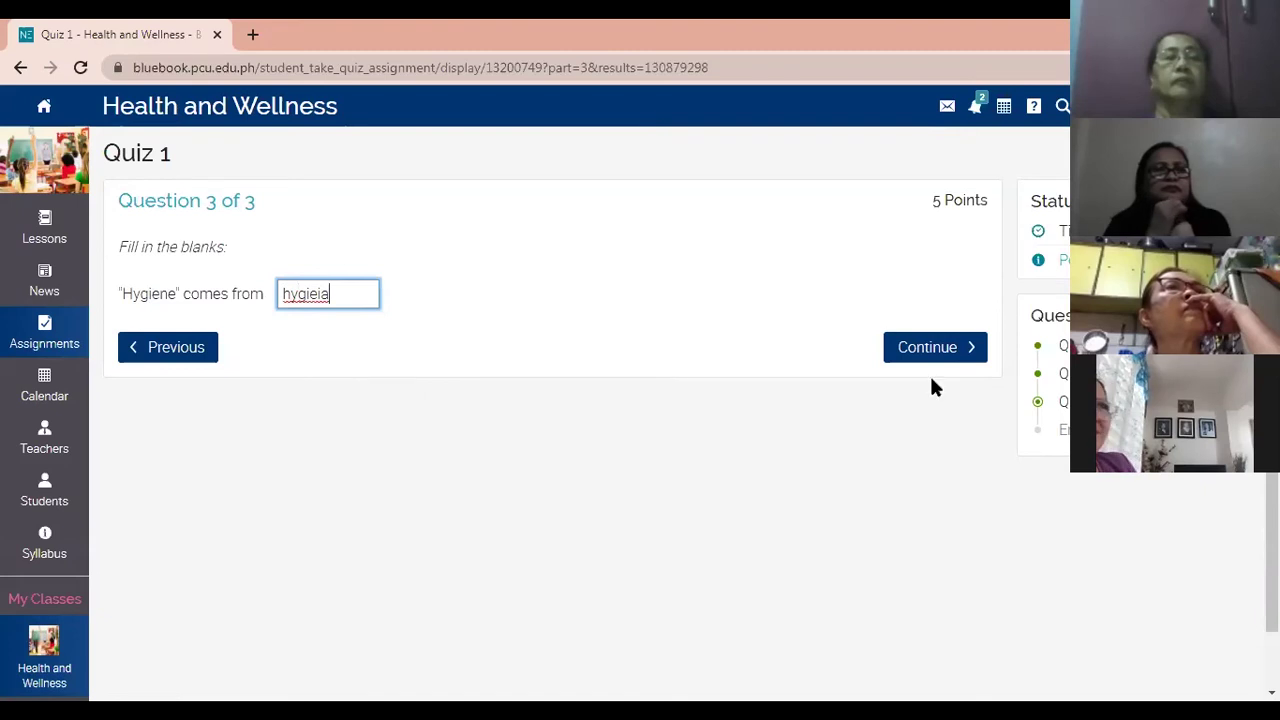
click(965, 345)
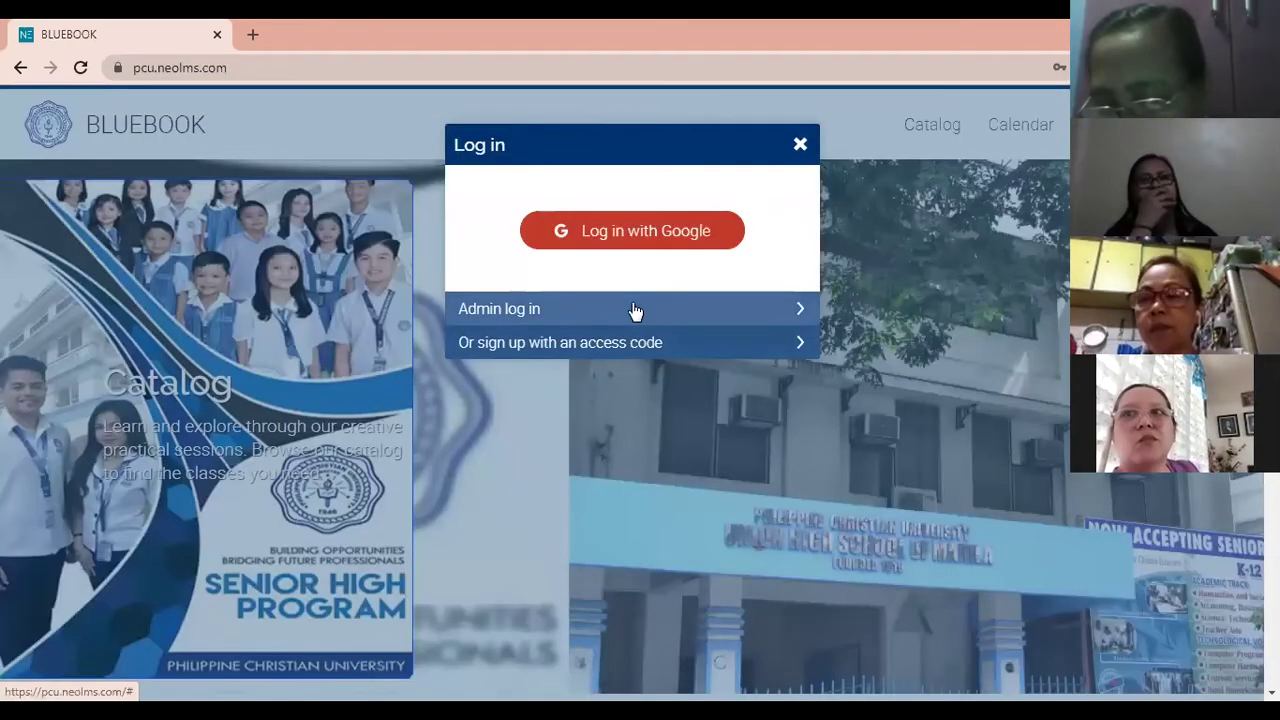
Log in with the autofilled student user ID and the saved password.
click(631, 308)
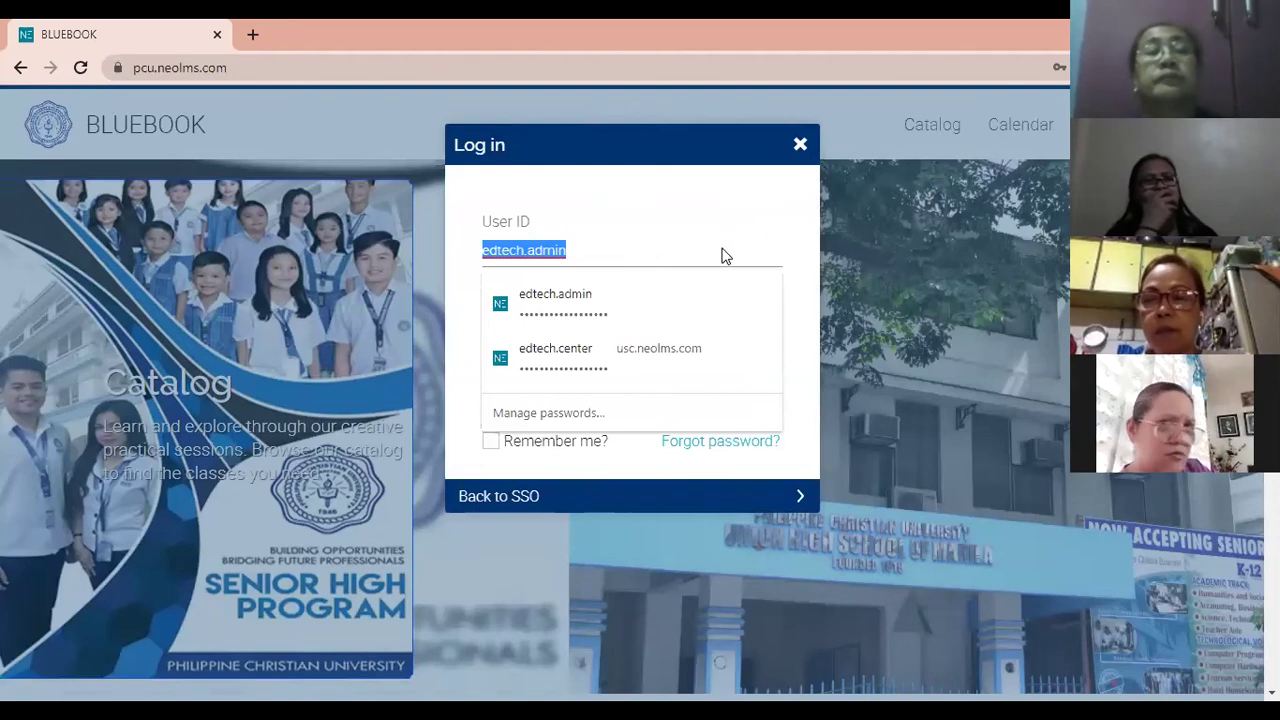
text(sherw)
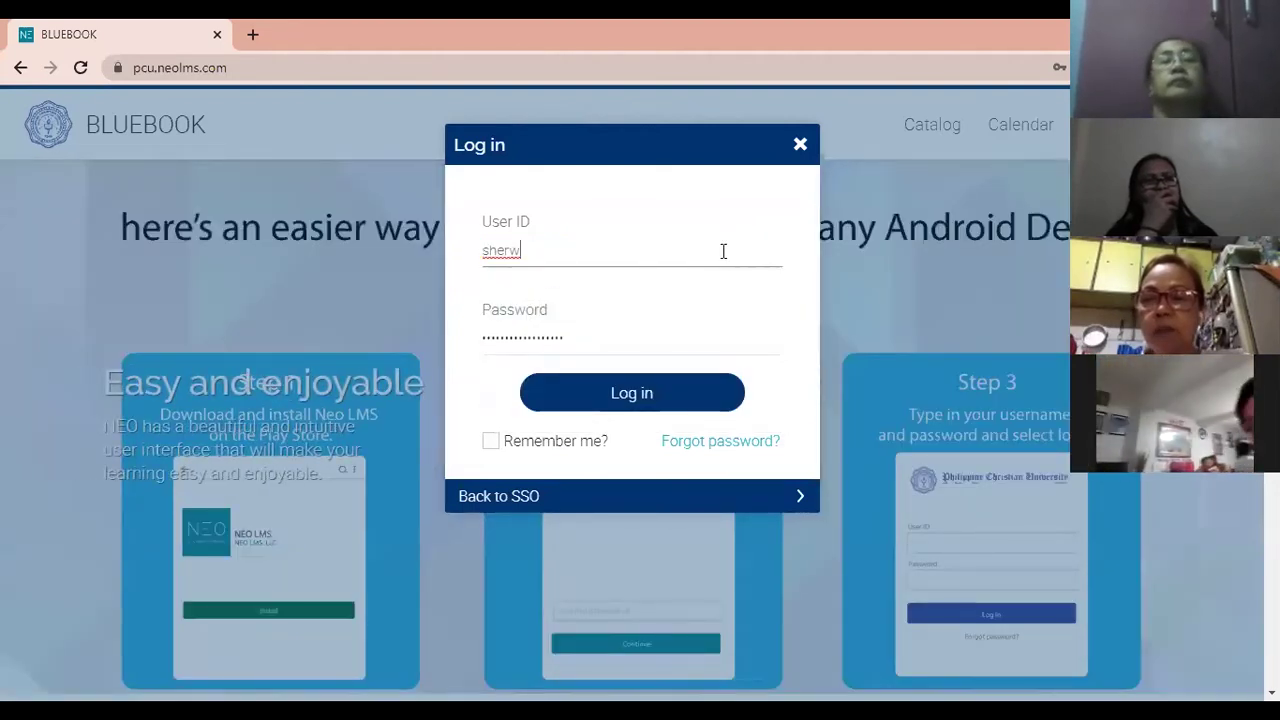
click(723, 251)
key(Down)
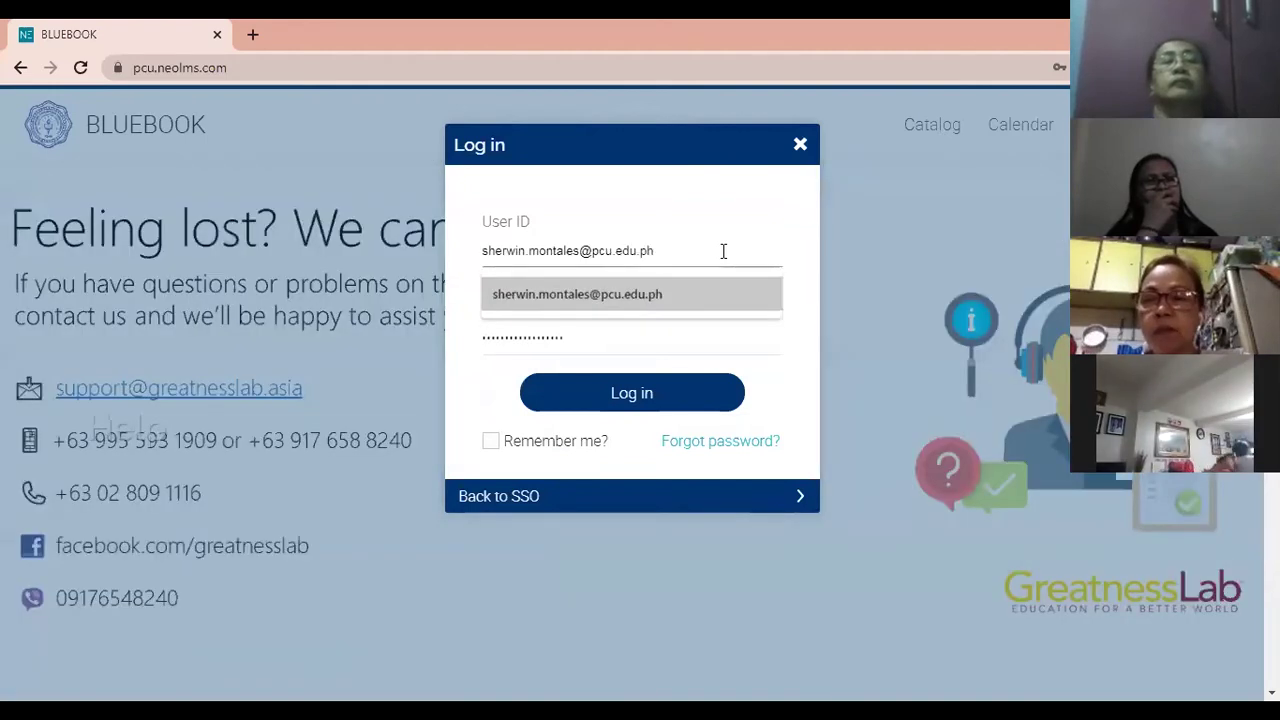
key(Tab)
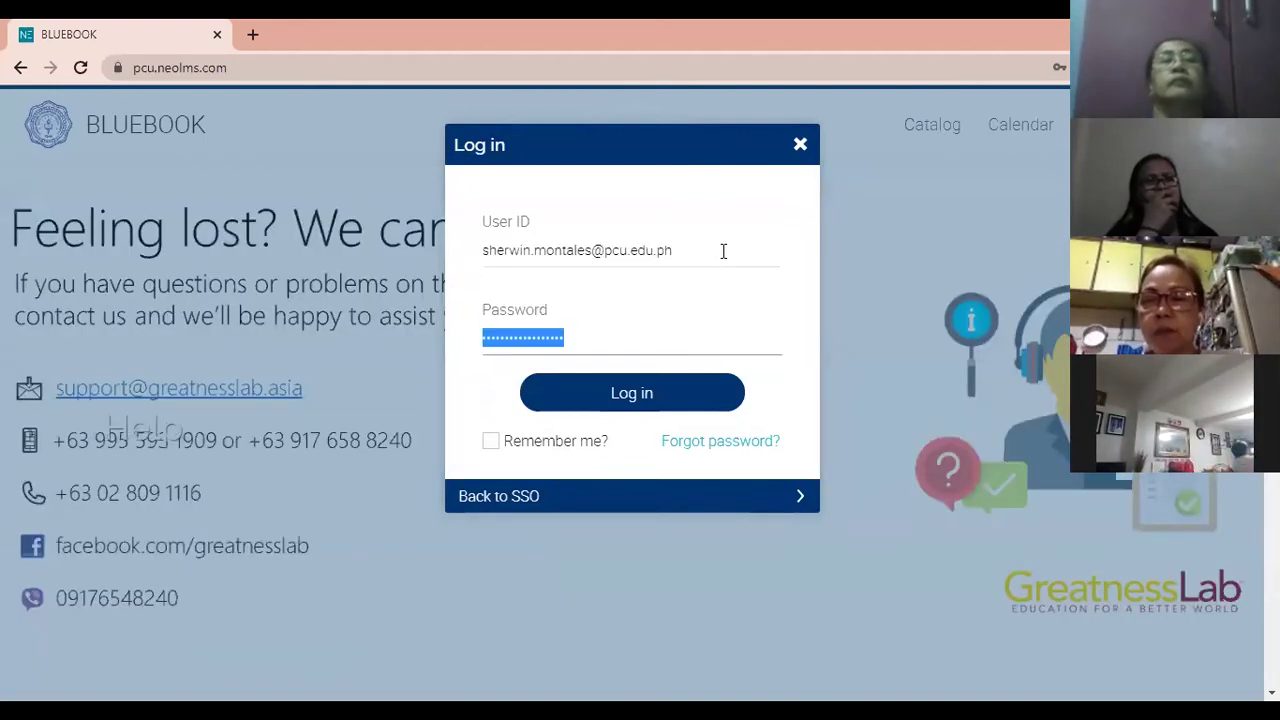
key(Return)
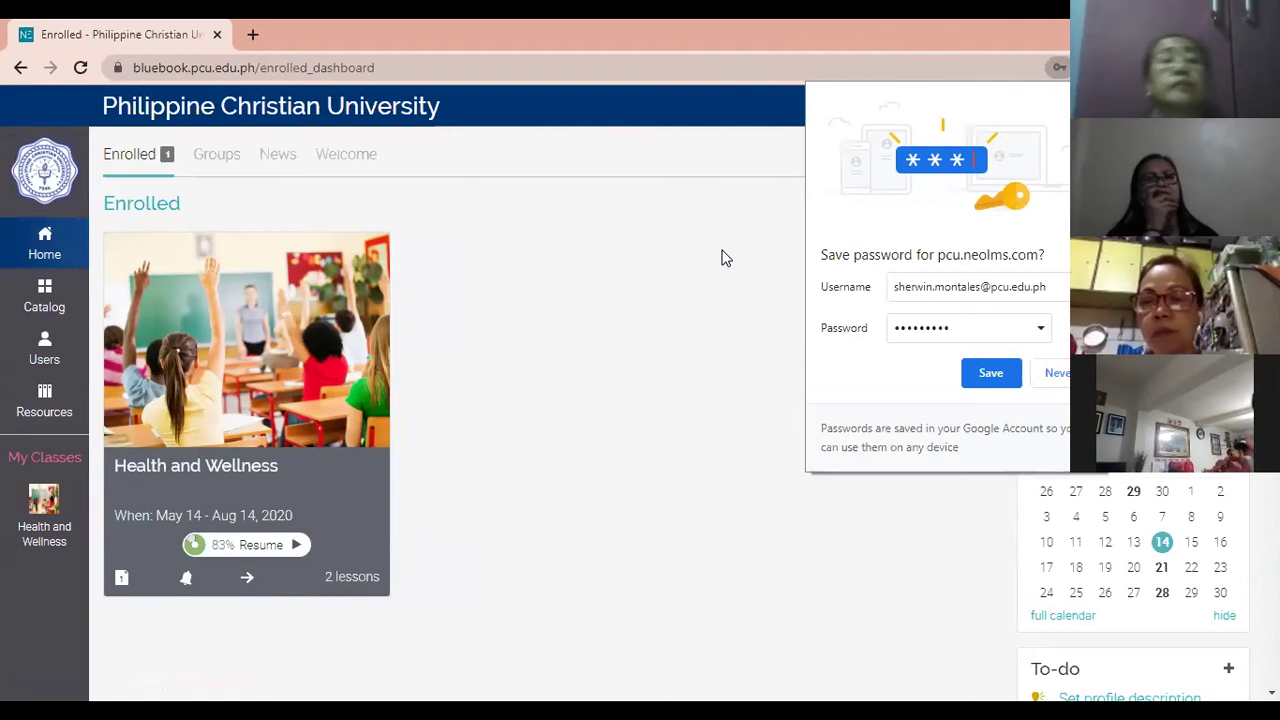
Open Health and Wellness, decline saving the password, resume Quiz 1 and submit it for grading.
click(215, 465)
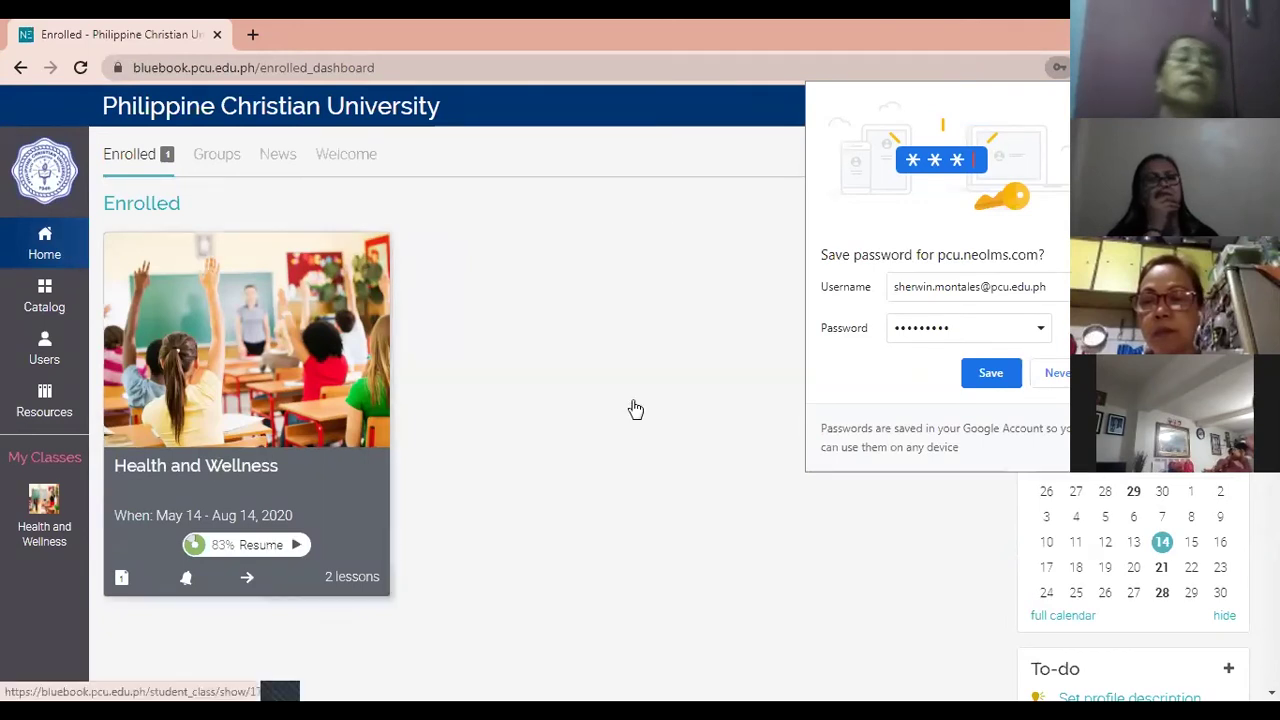
click(1057, 378)
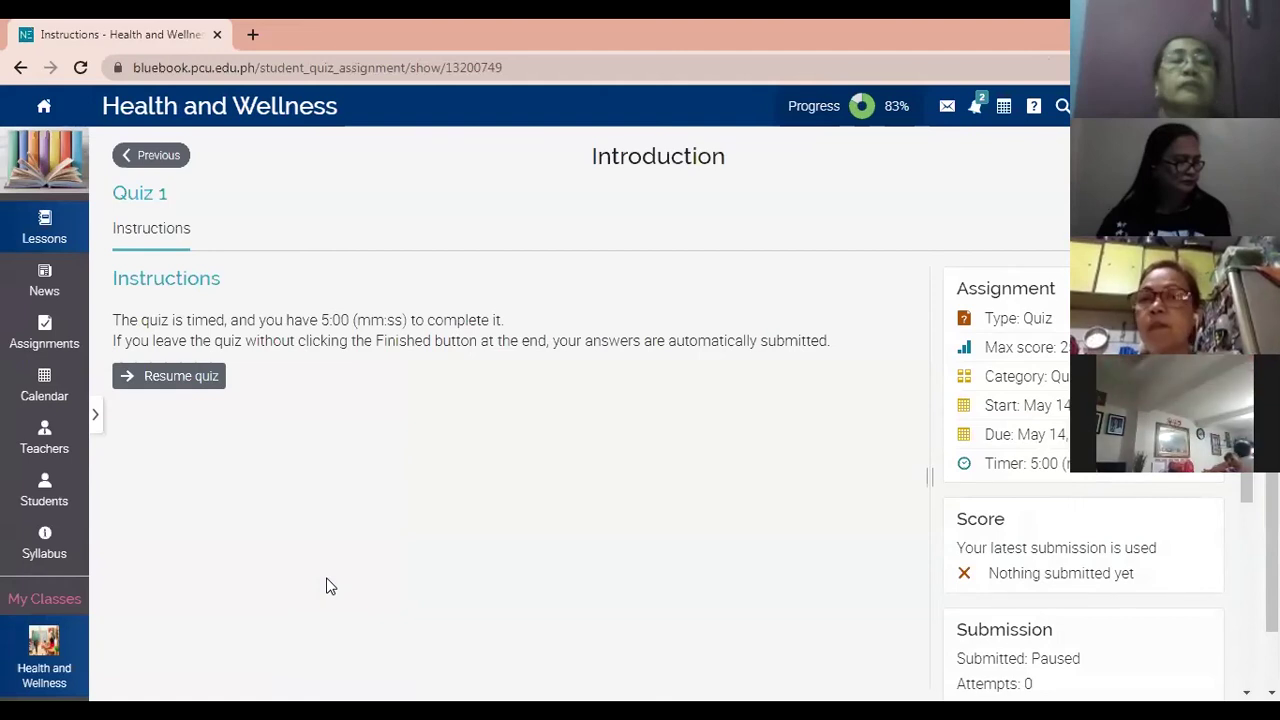
click(166, 380)
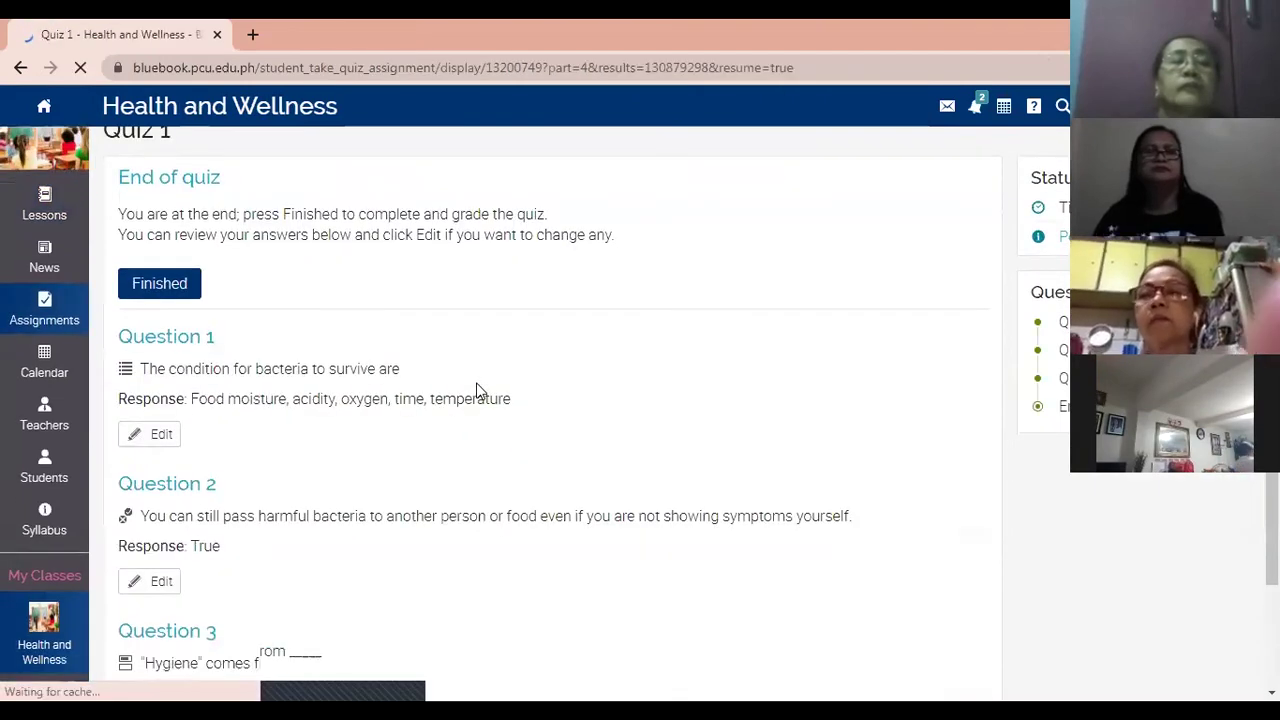
click(140, 309)
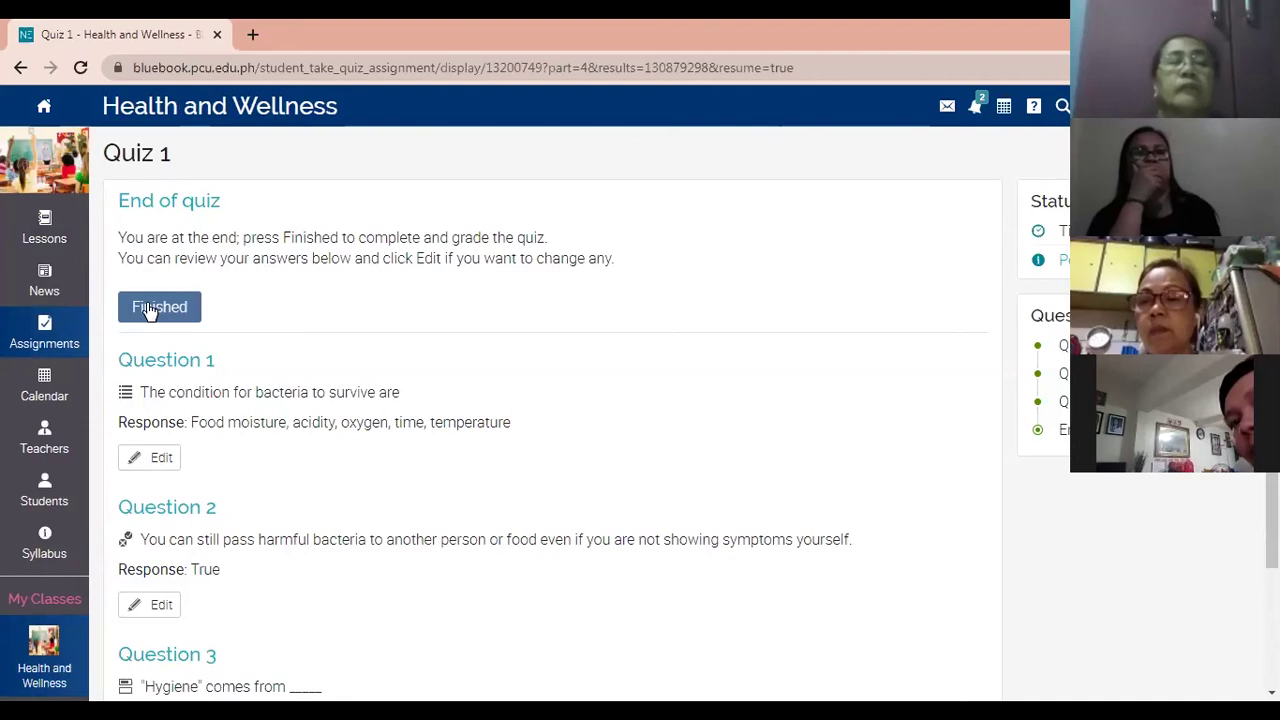
click(150, 308)
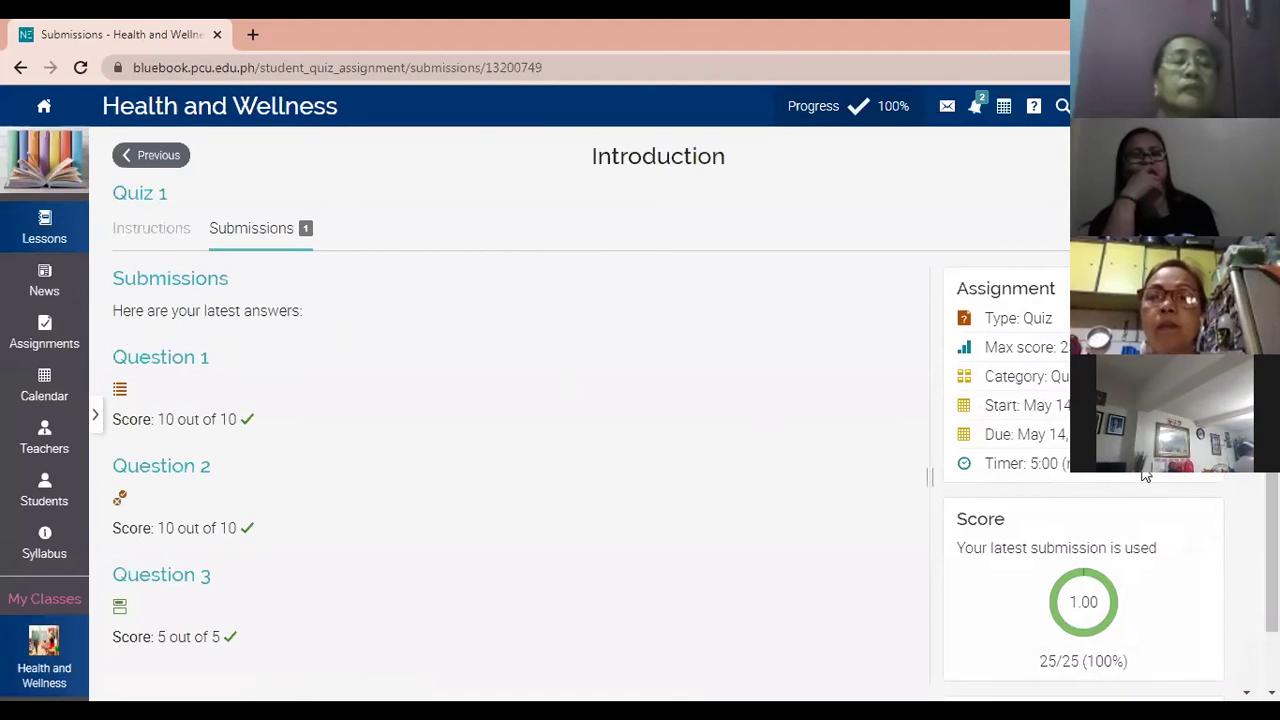
Scroll down the submission page to review the 10/10, 10/10 and 5/5 question scores.
scroll(1146, 477, down, 1)
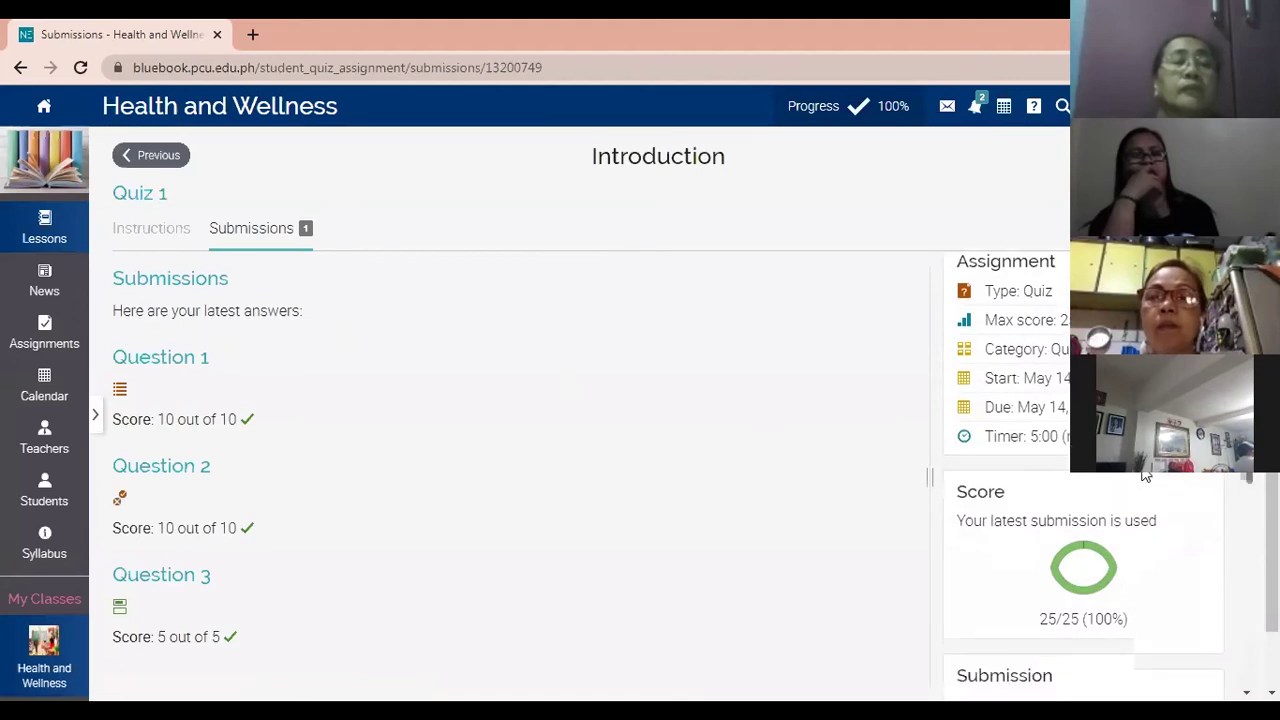
scroll(1146, 477, down, 4)
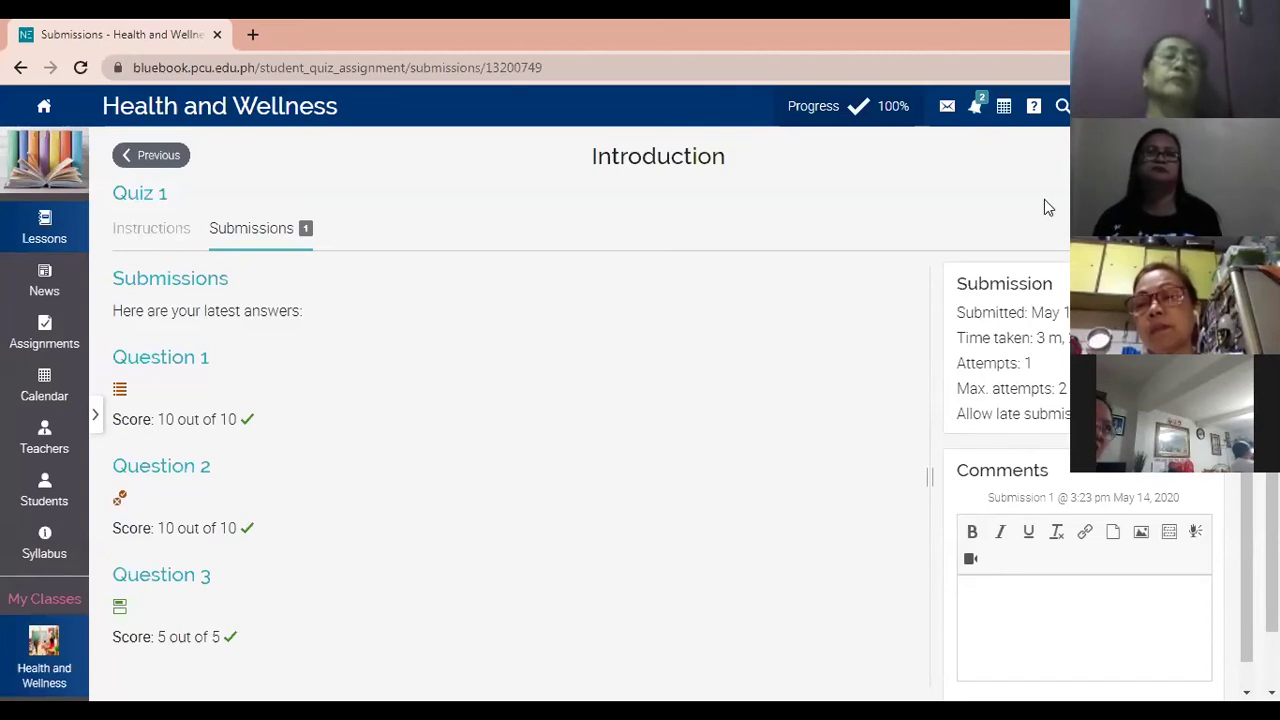
scroll(1035, 550, down, 1)
Post a 'Thank you' comment on the Quiz 1 submission and go to the course's Assignments list.
click(1033, 551)
text(Thank you.)
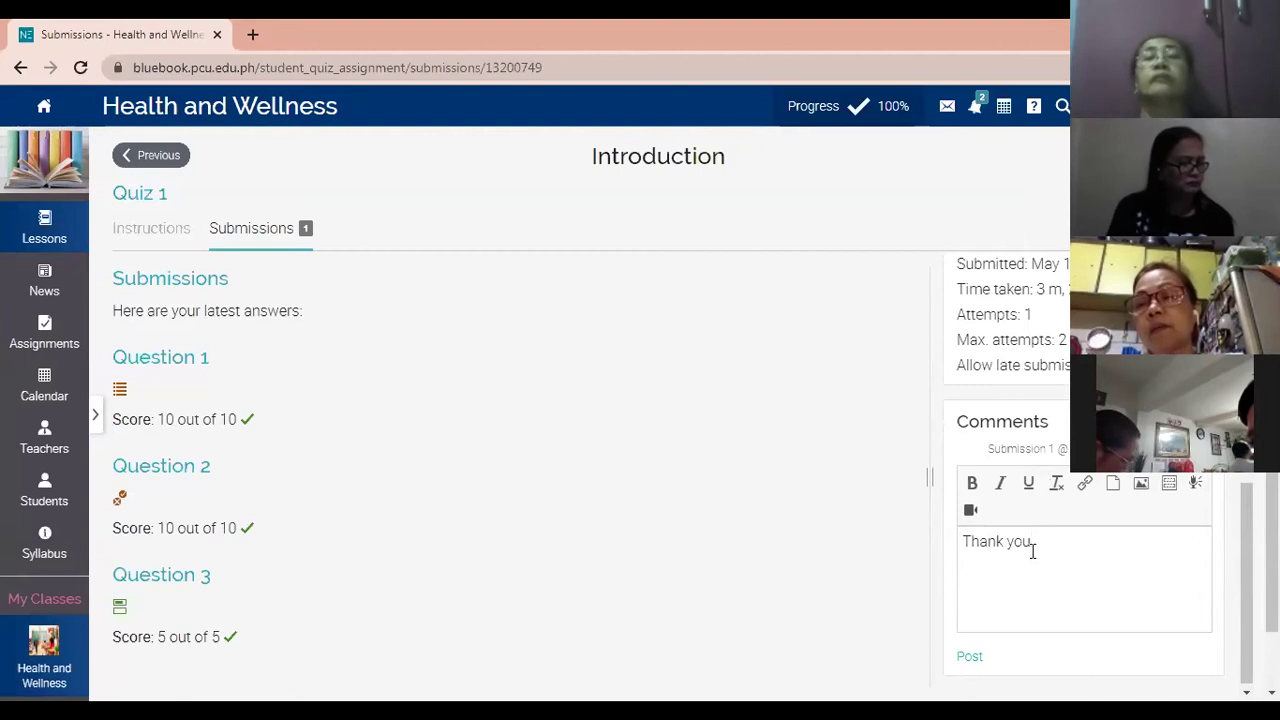
key(BackSpace)
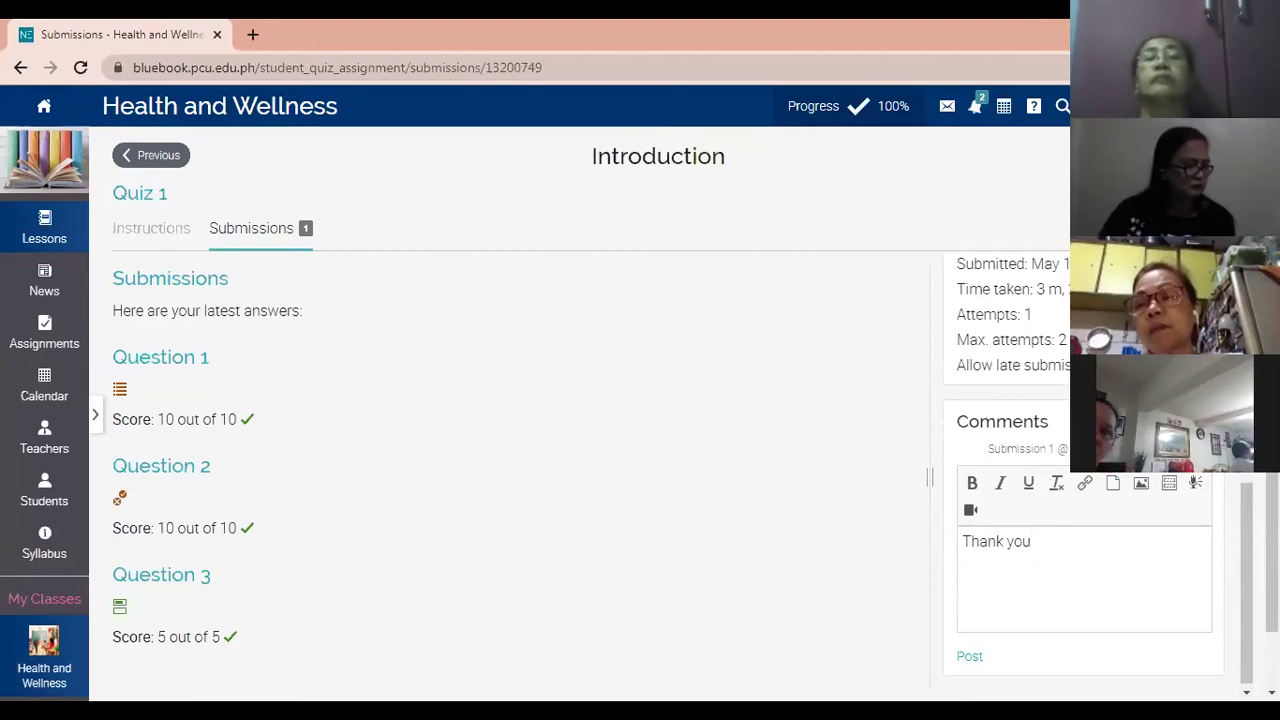
scroll(1146, 530, down, 1)
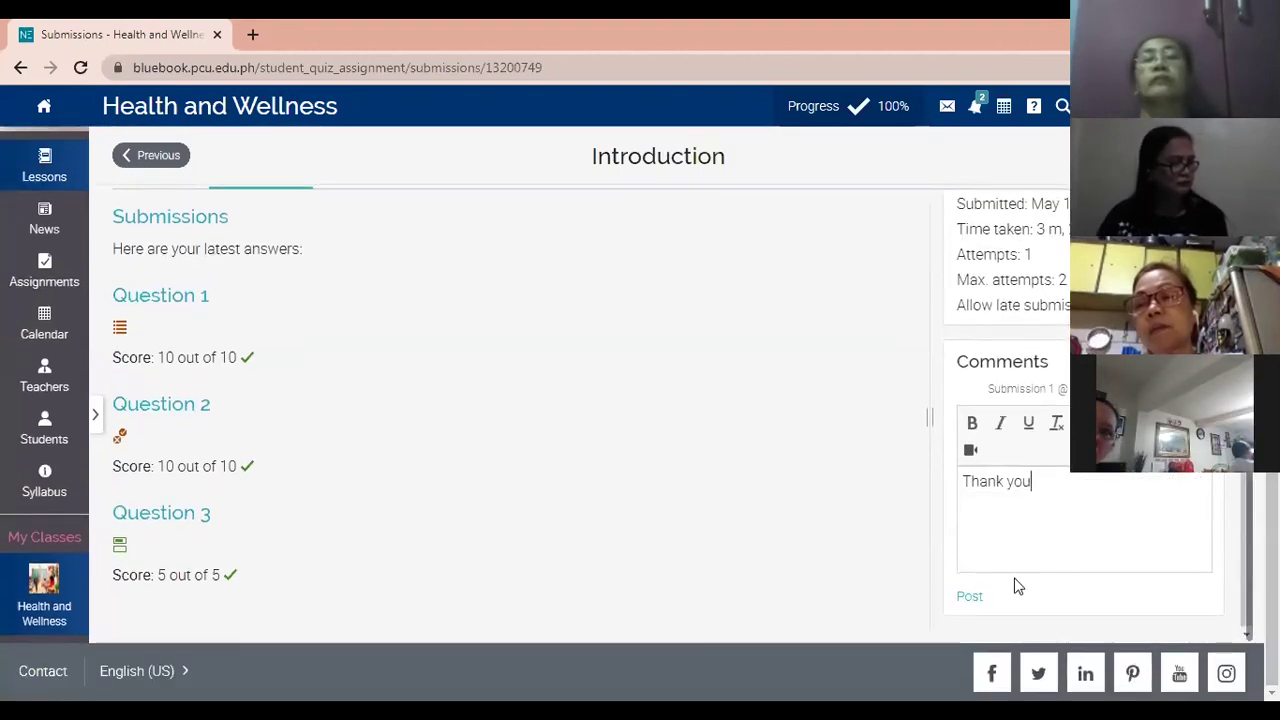
click(970, 594)
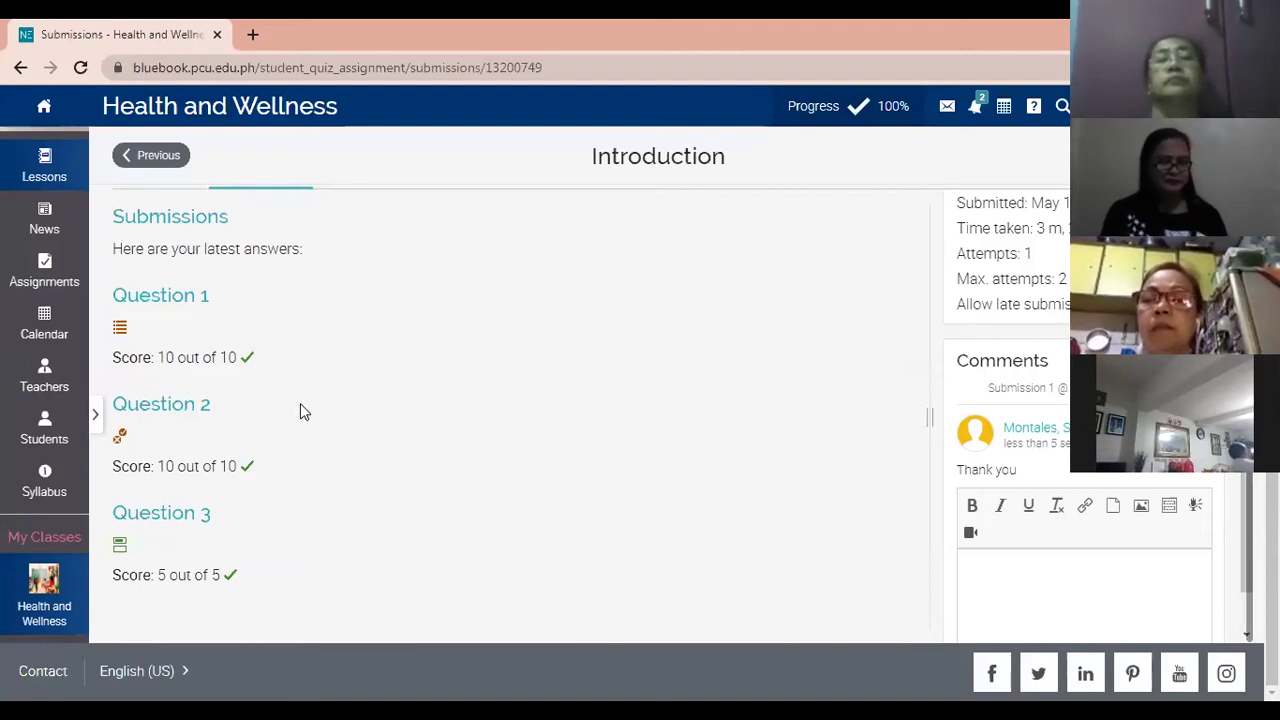
click(46, 284)
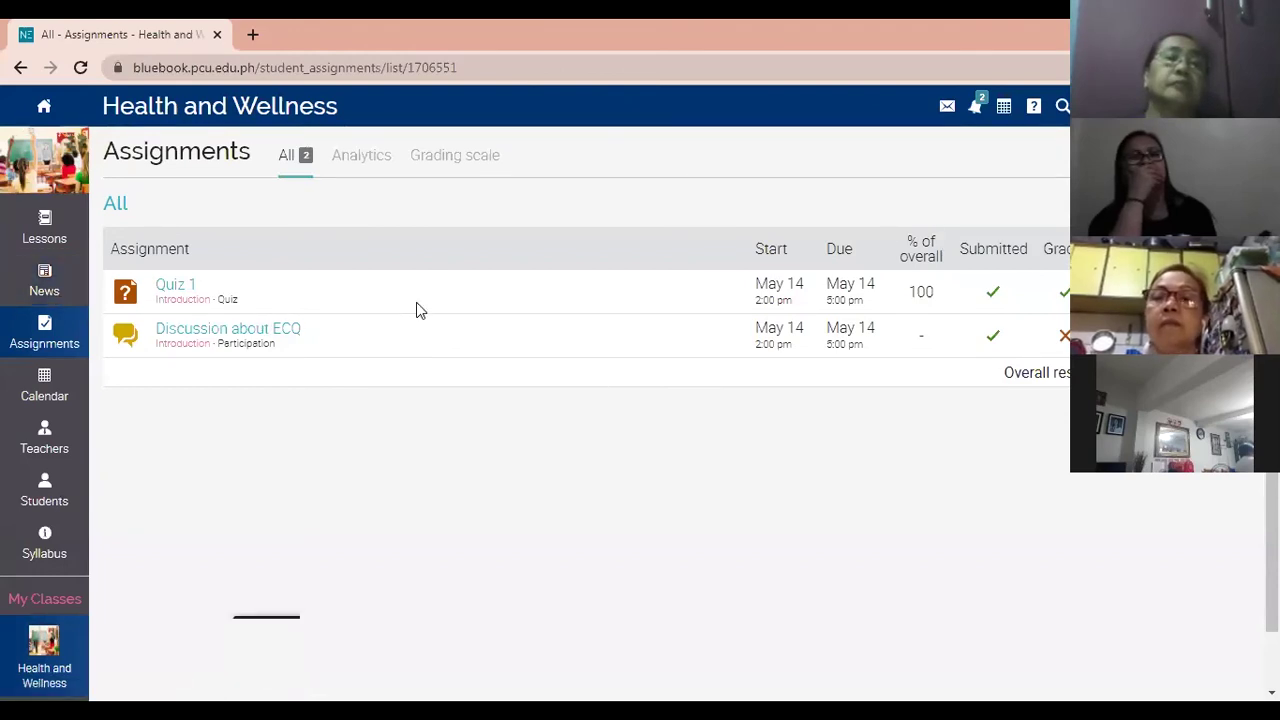
click(55, 236)
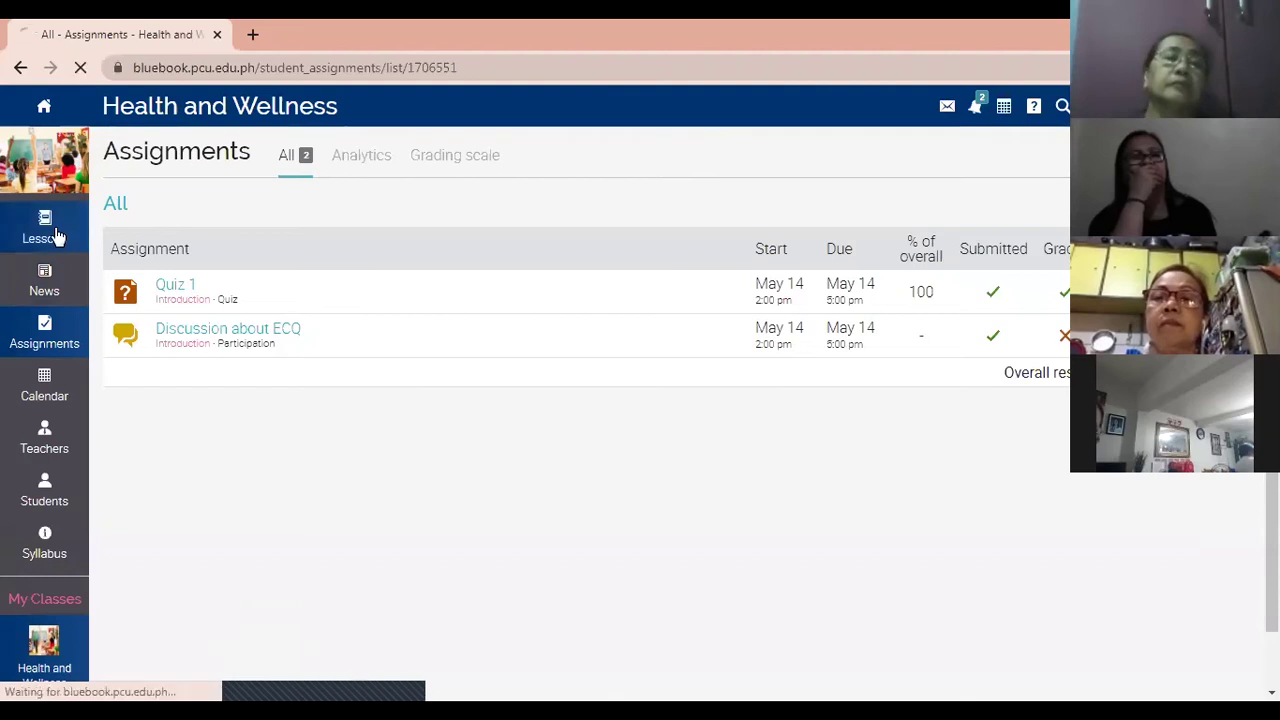
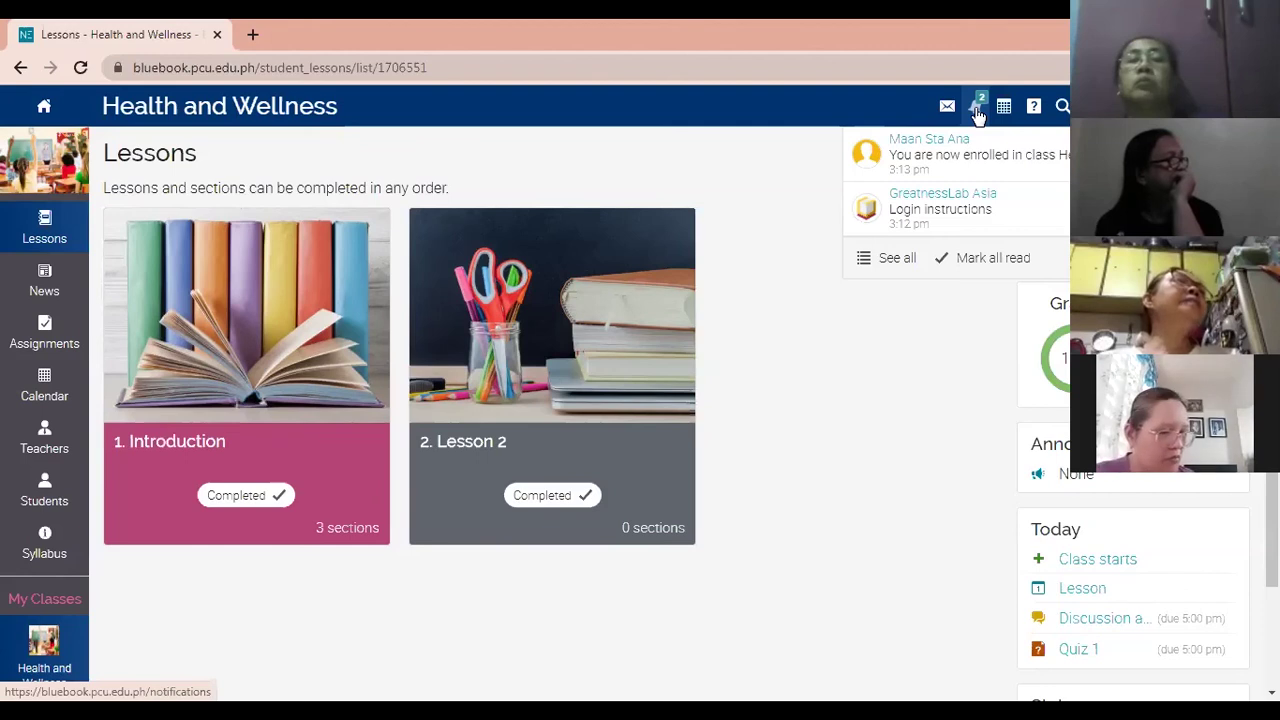
Bring up the notifications and choose to mark both of them as read.
click(963, 258)
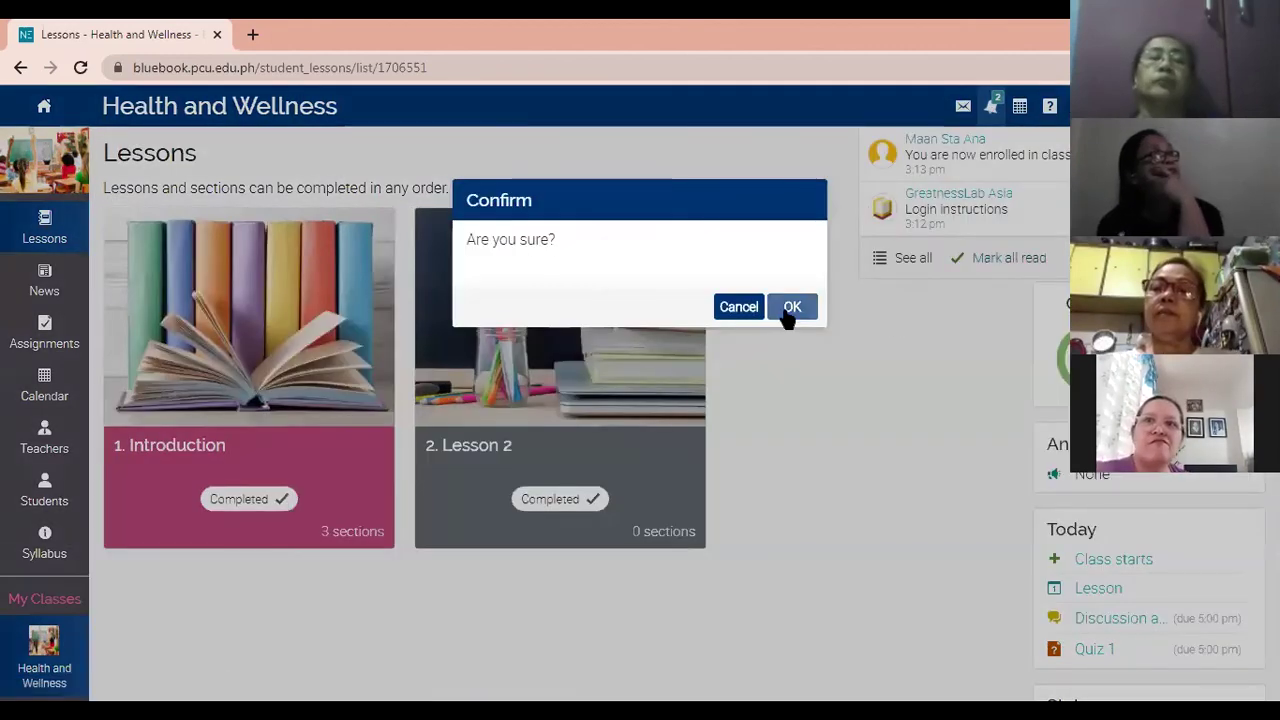
Confirm marking all notifications read, then log out of Bluebook.
click(790, 307)
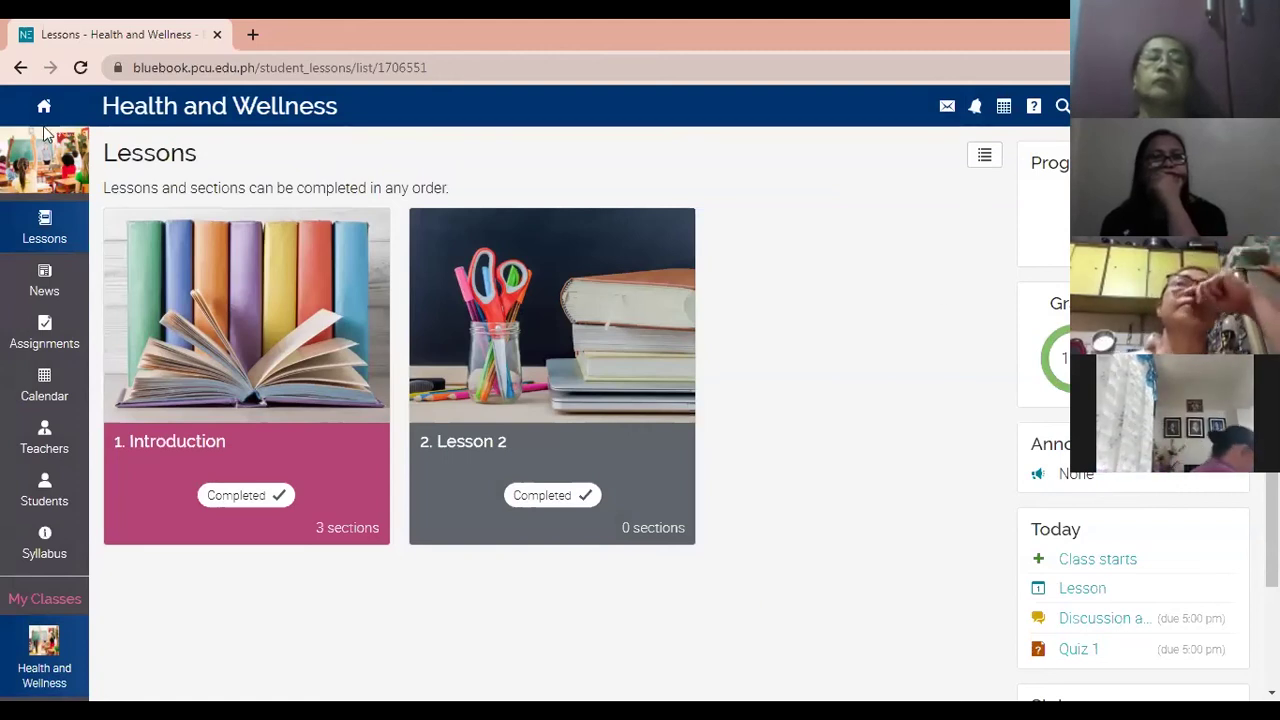
click(405, 398)
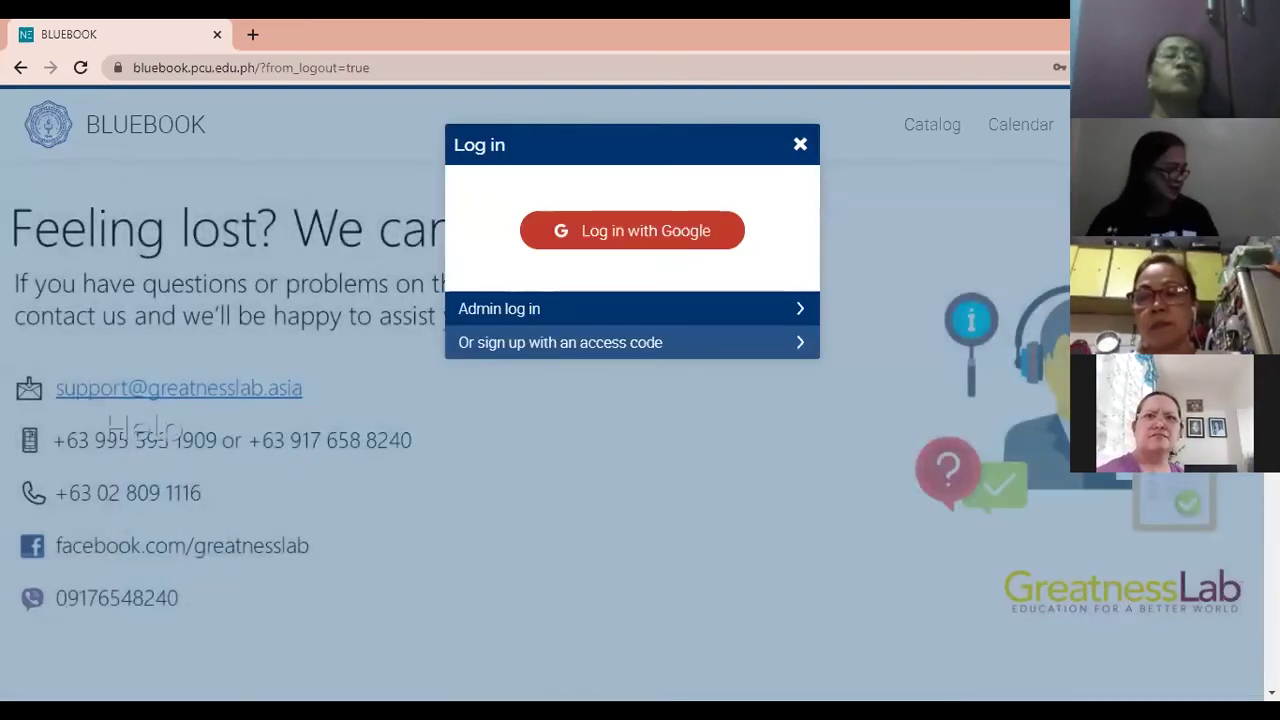
Log in with Google using the school edu.ph account.
click(634, 240)
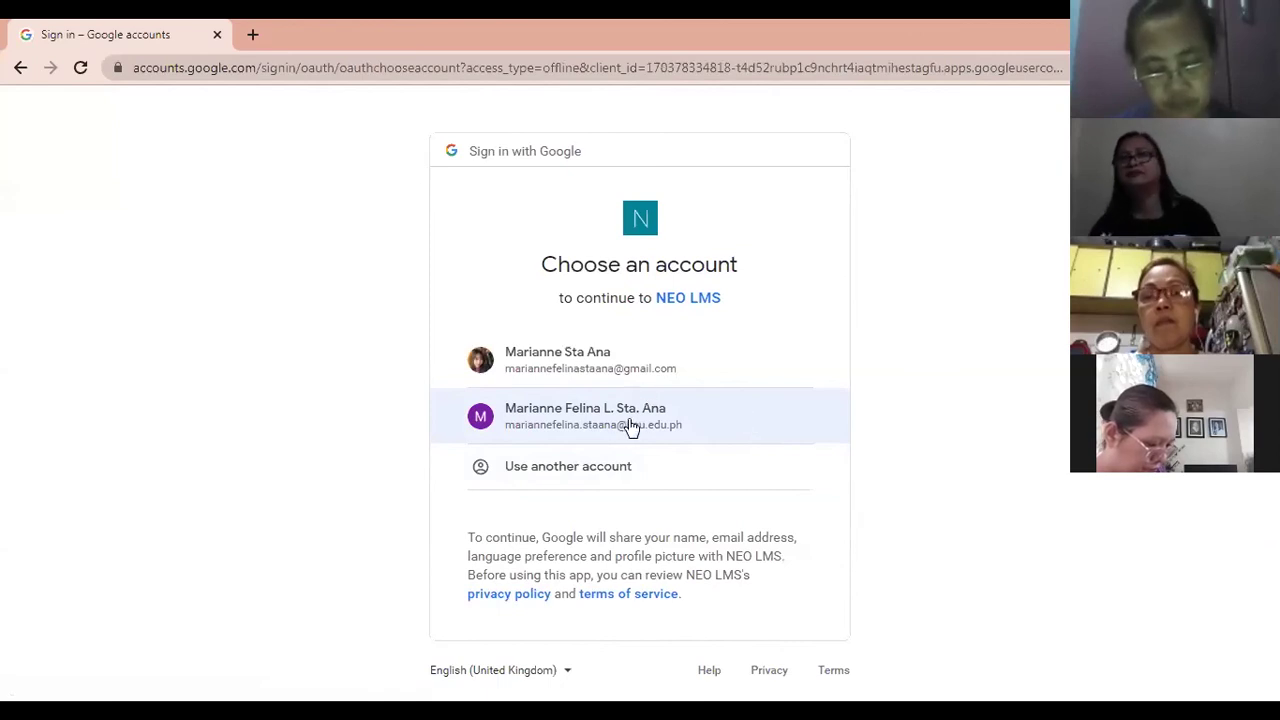
click(678, 426)
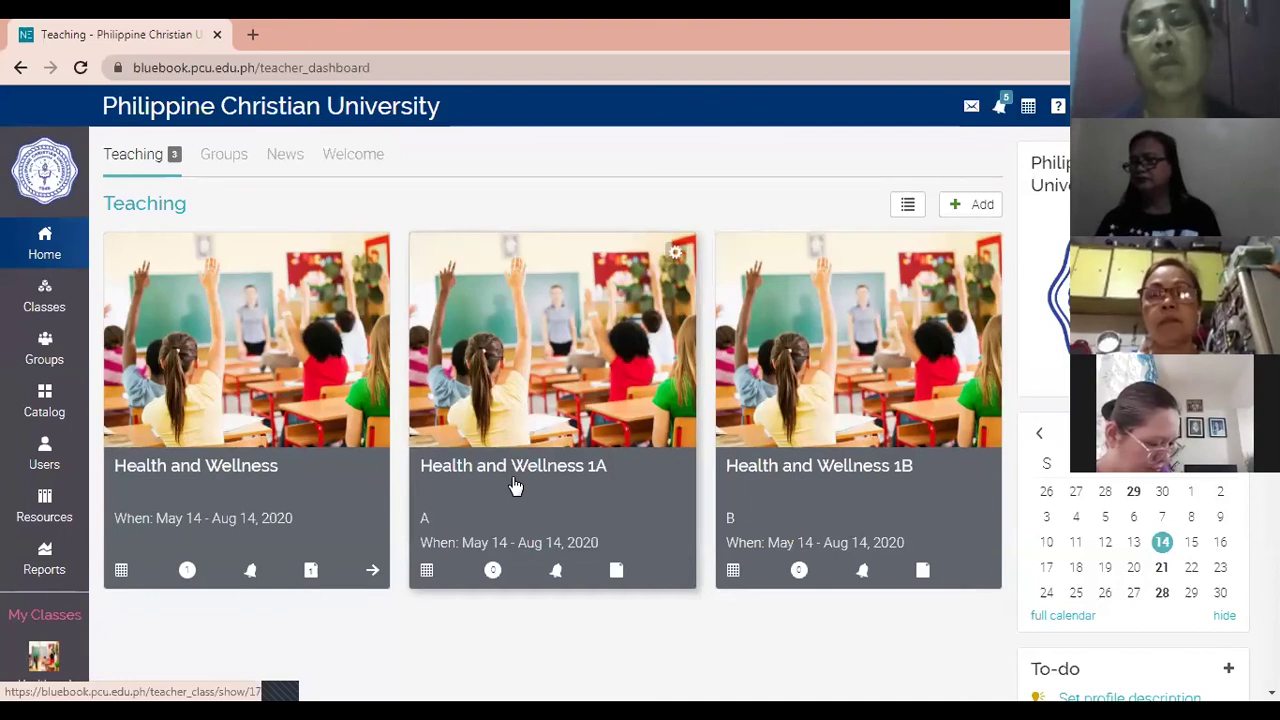
Go to Health and Wellness Assignments and open Discussion about ECQ for grading.
click(235, 474)
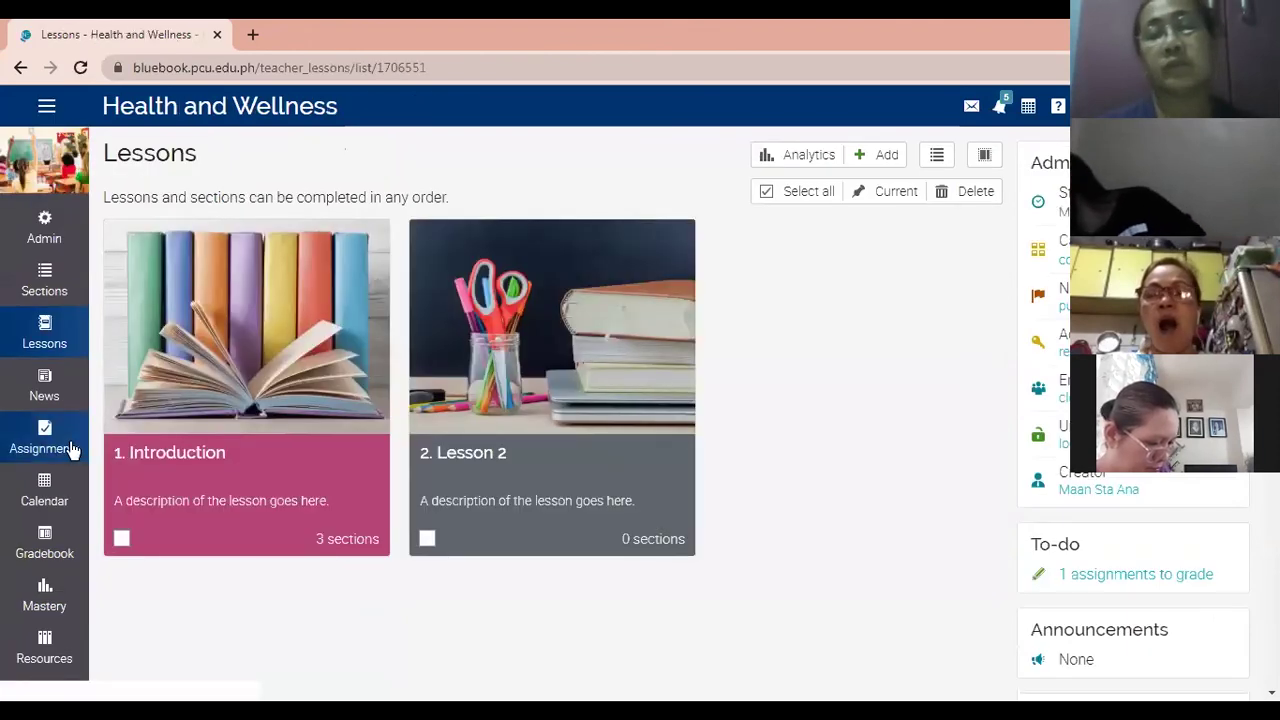
click(72, 450)
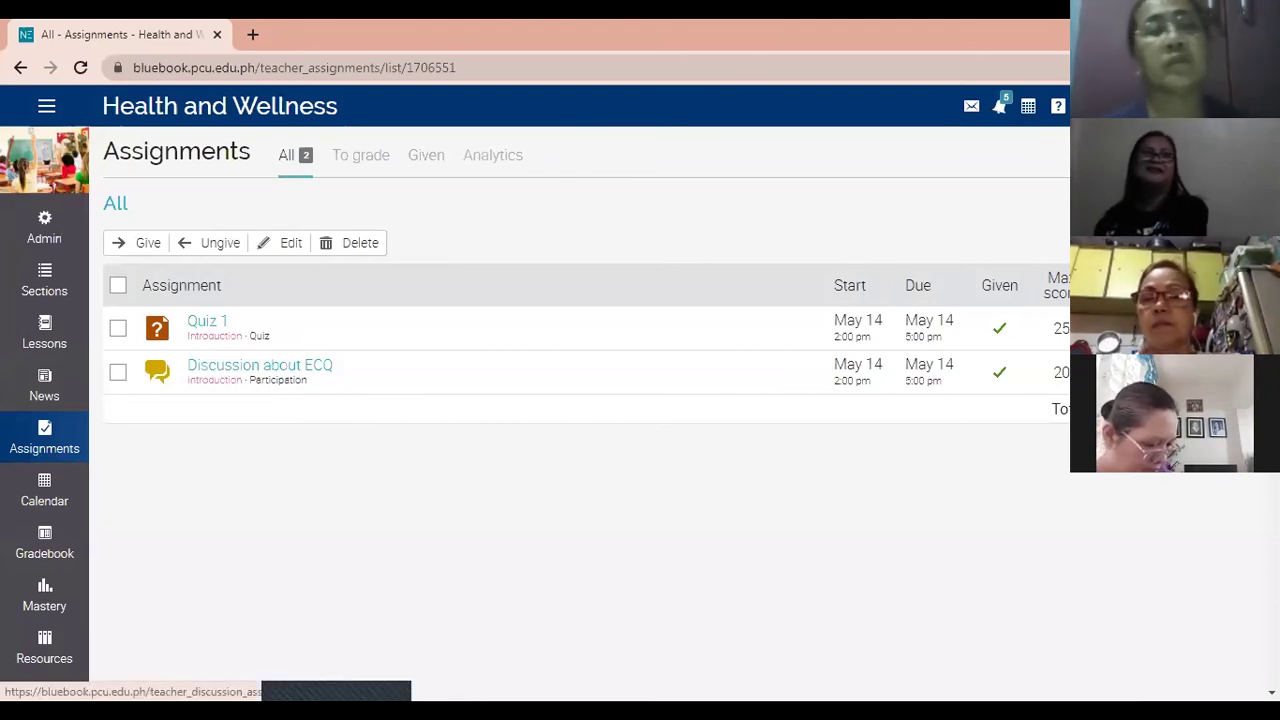
click(259, 365)
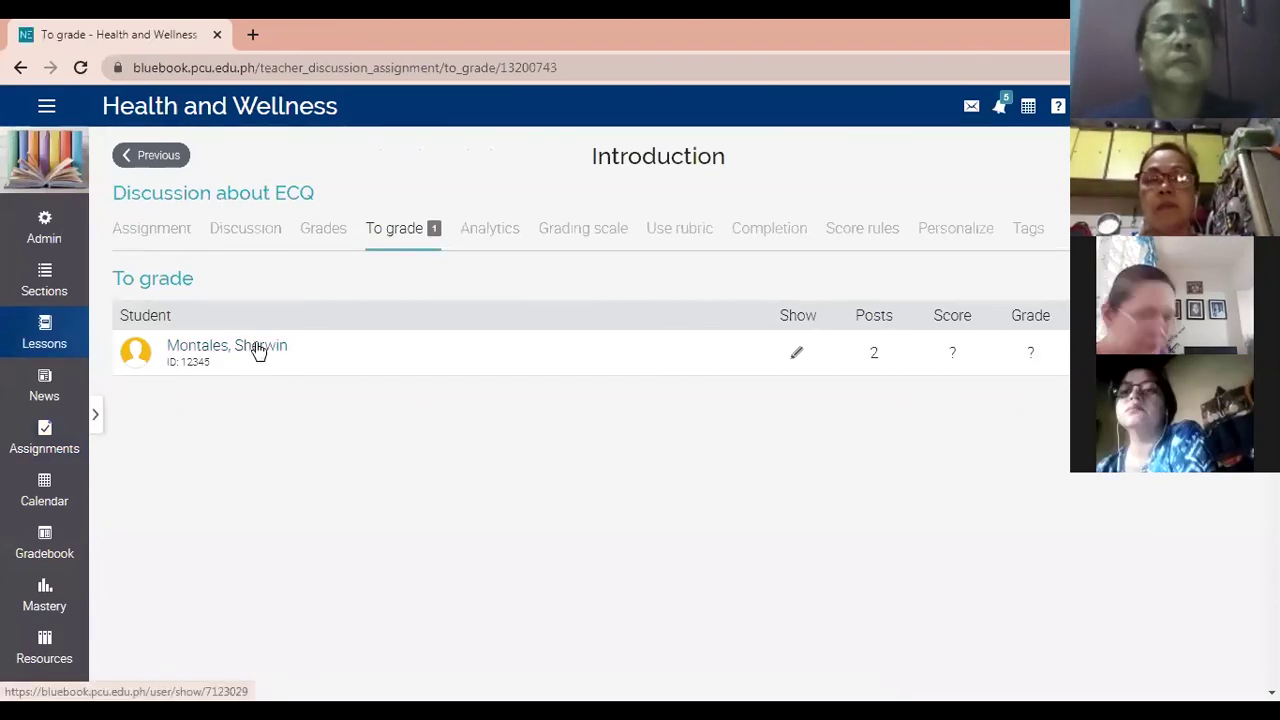
Score the student's Discussion about ECQ posts 18, then return to Assignments.
click(797, 357)
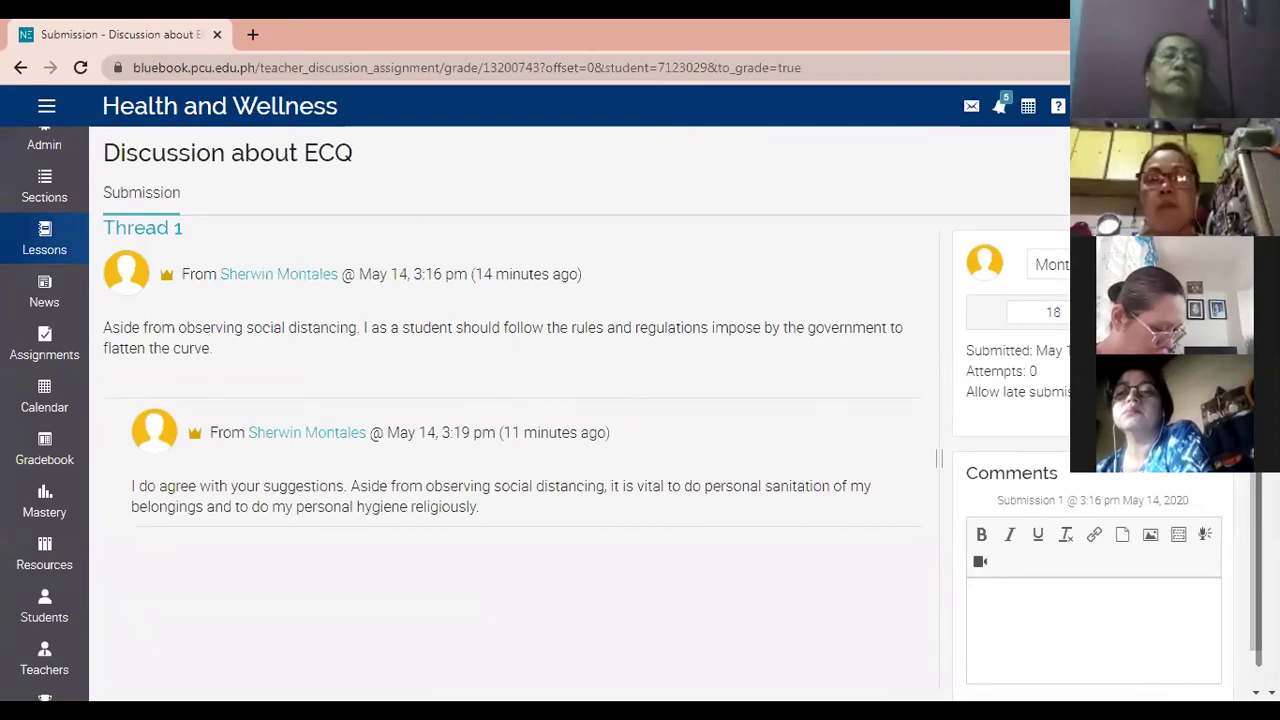
click(46, 348)
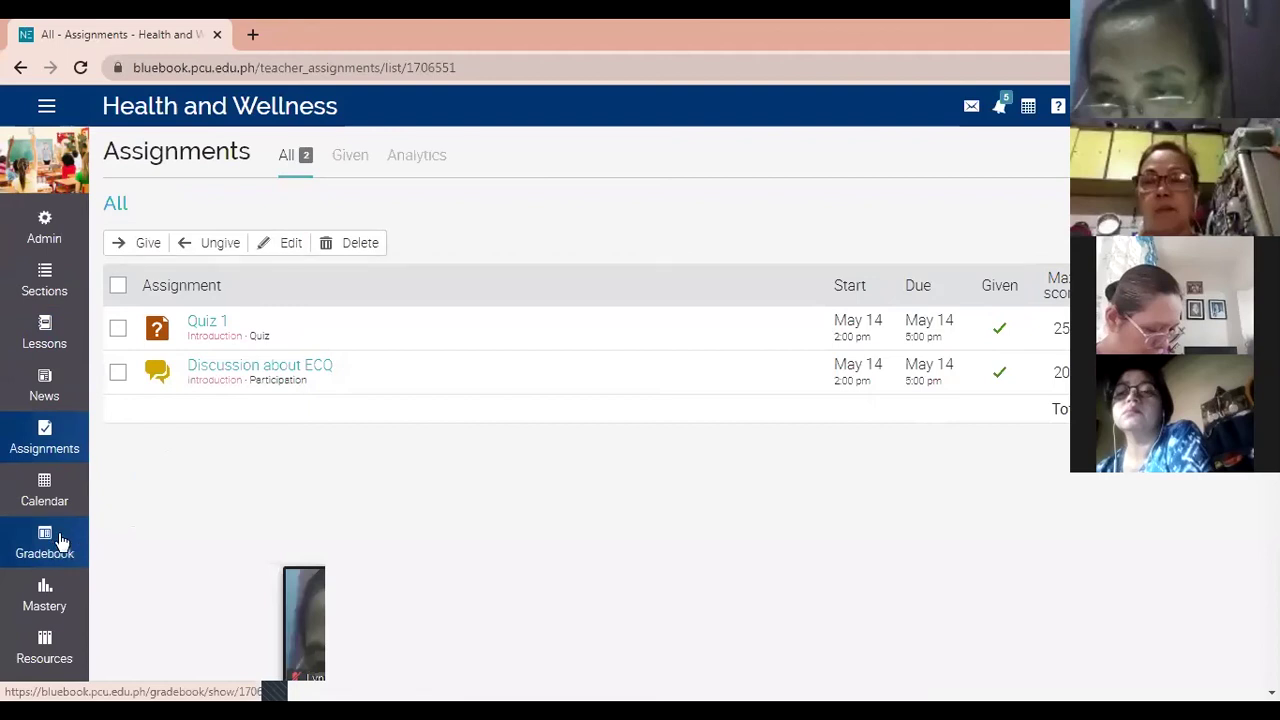
Open the Health and Wellness Gradebook from the sidebar.
scroll(60, 540, down, 1)
click(56, 445)
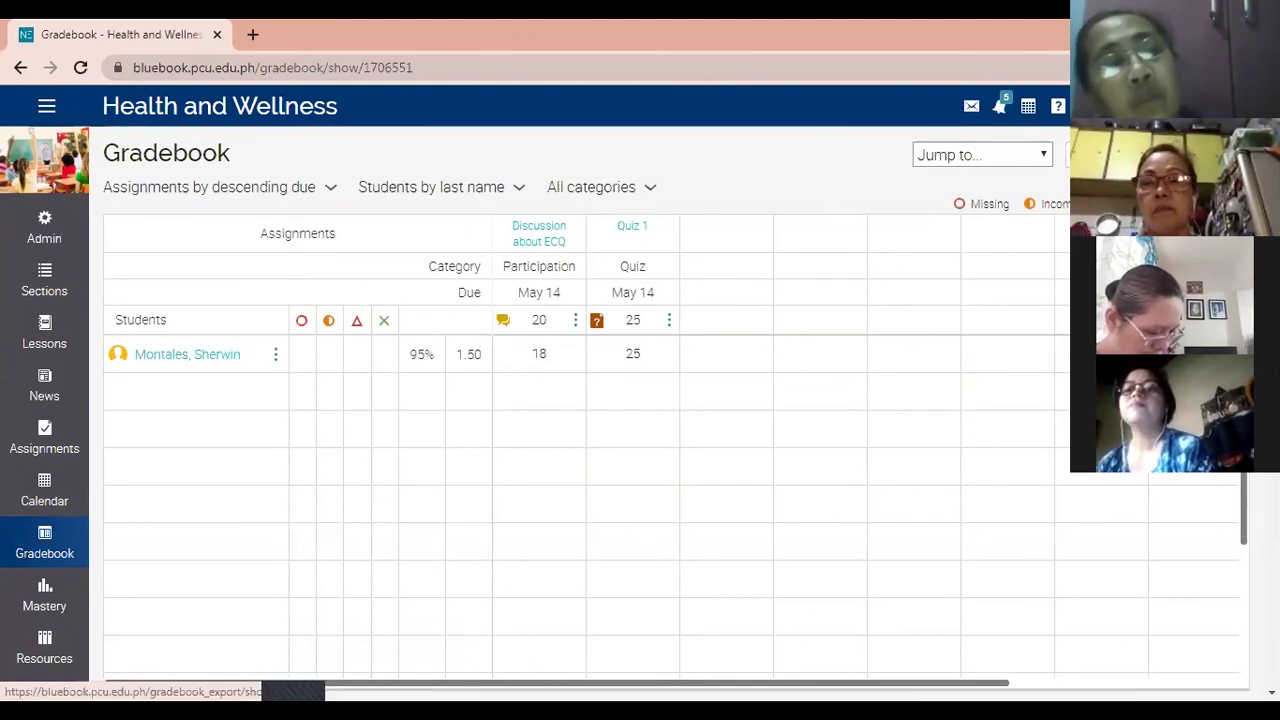
click(1085, 155)
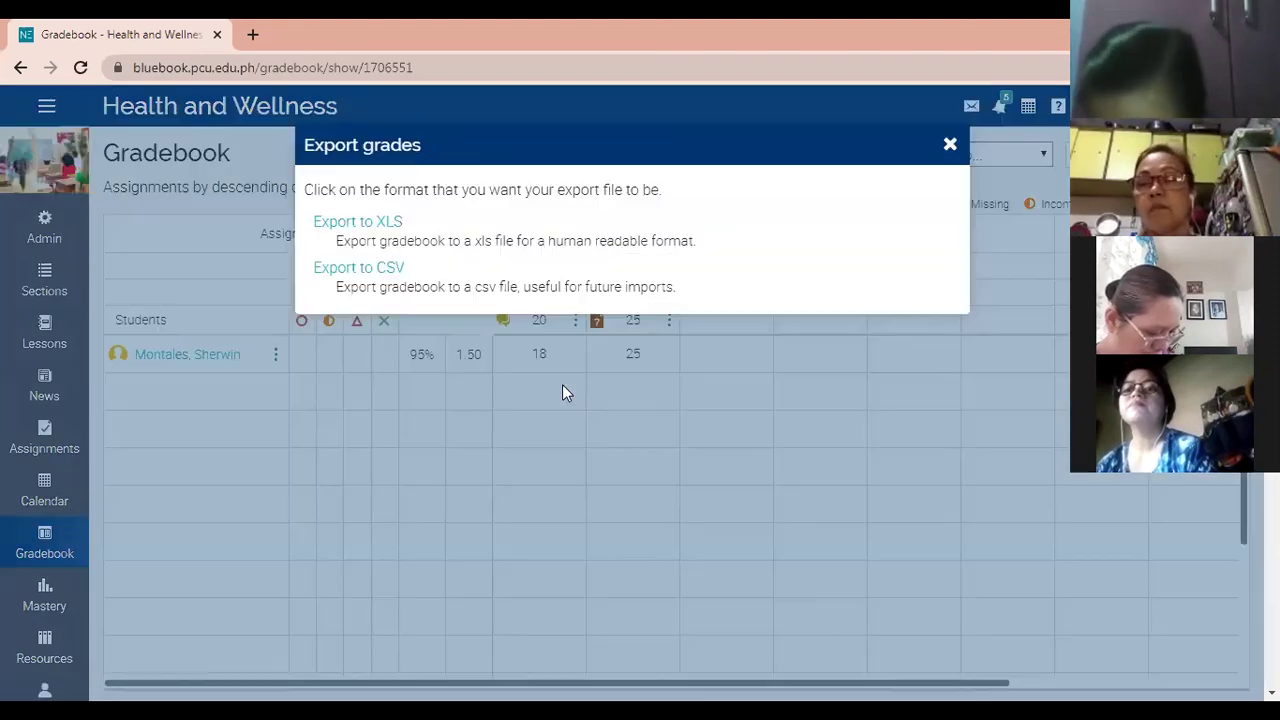
click(337, 232)
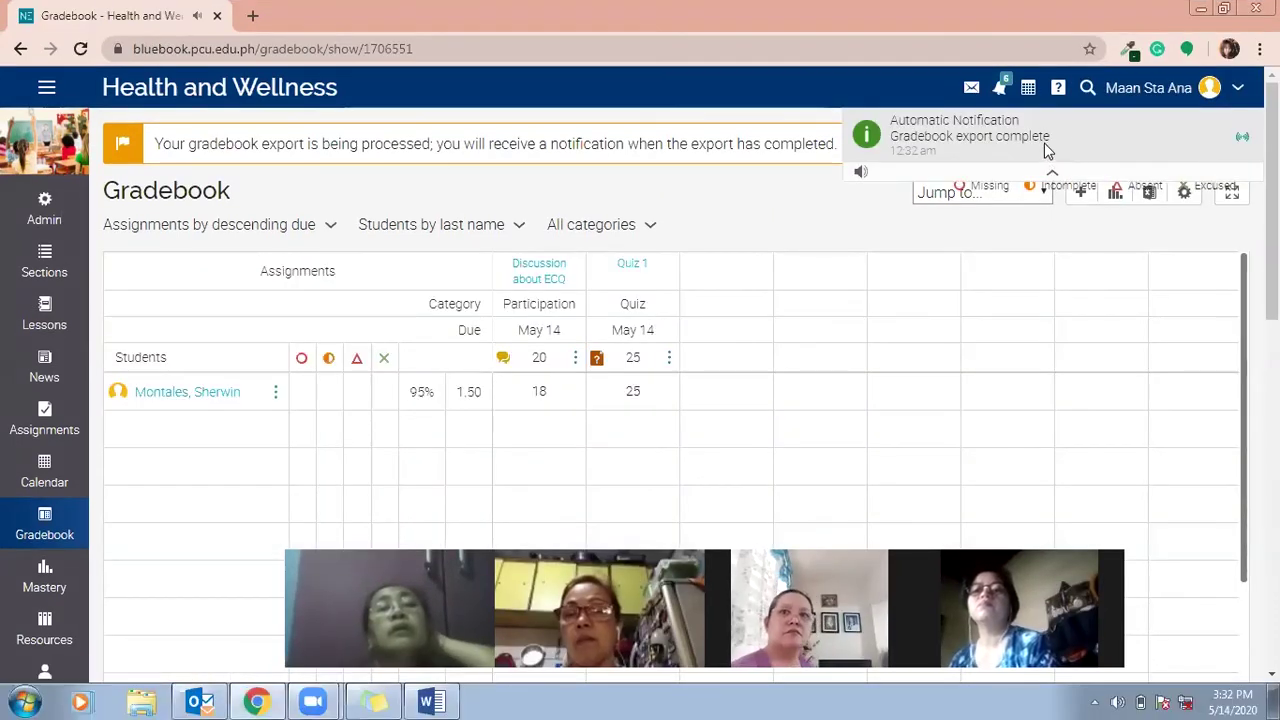
click(1046, 150)
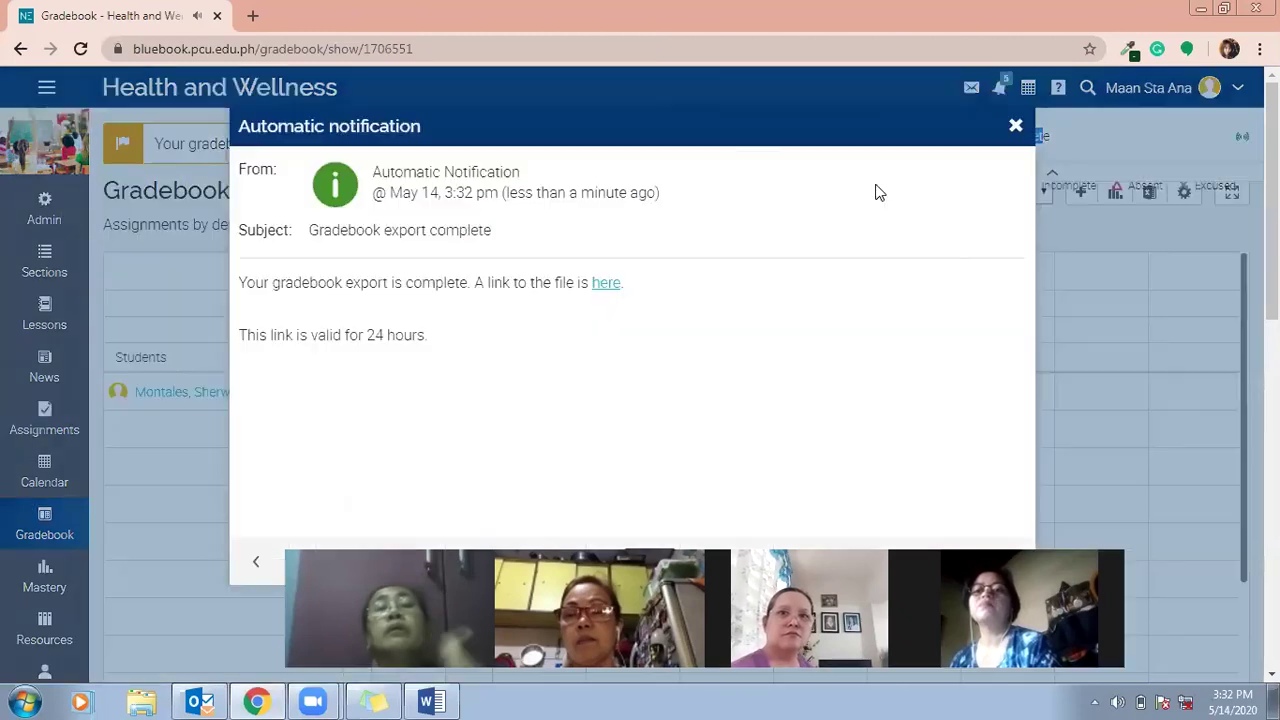
click(605, 285)
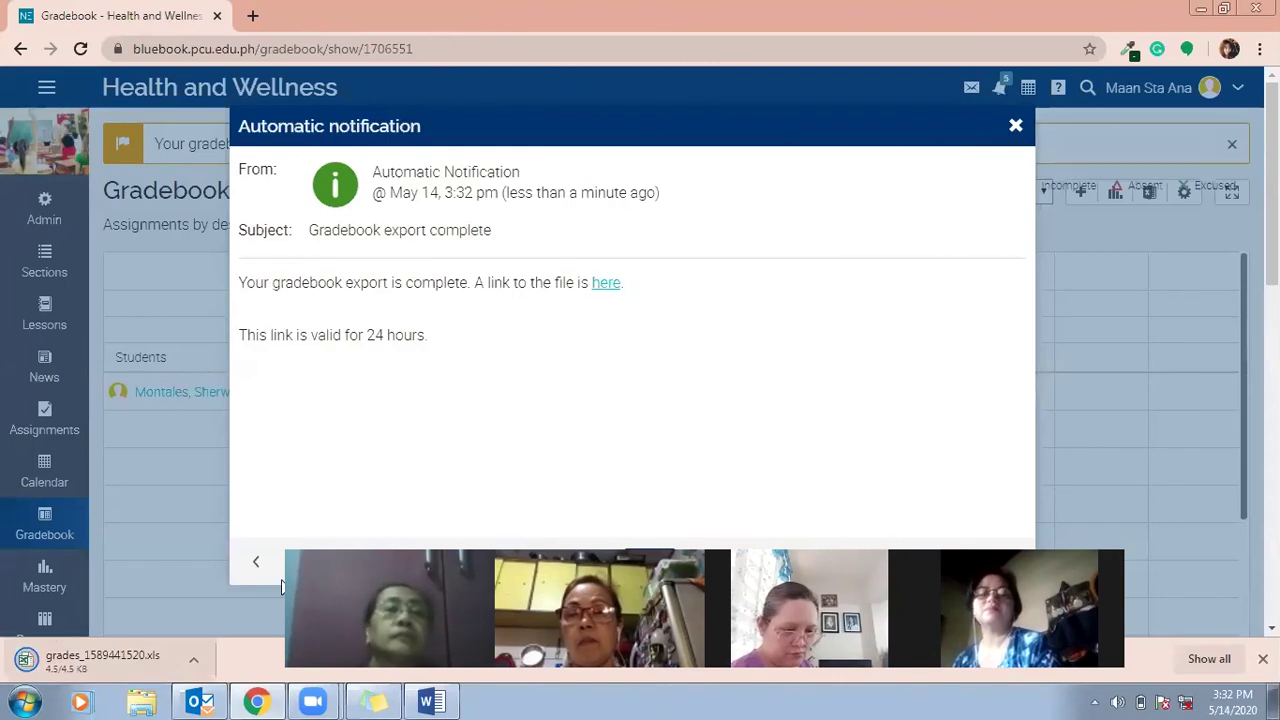
click(223, 643)
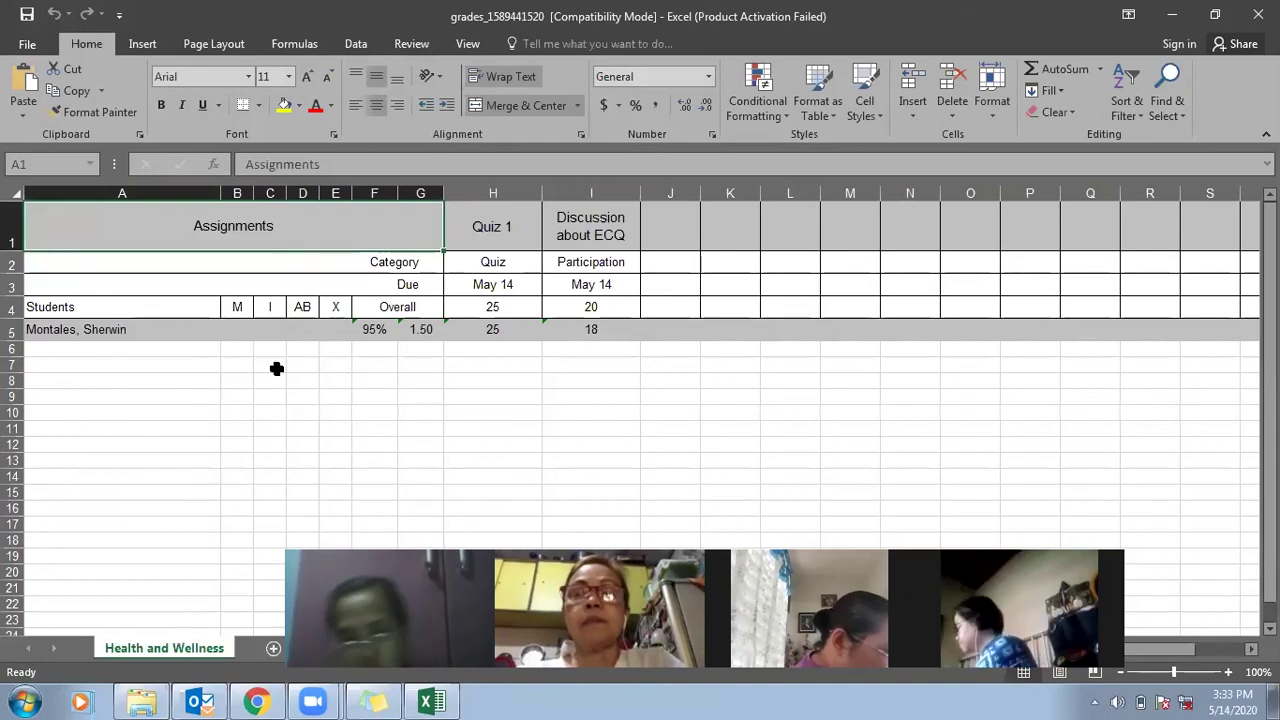
Check the M, I, AB and X status headers in the sheet, then minimize Excel.
click(246, 305)
click(267, 305)
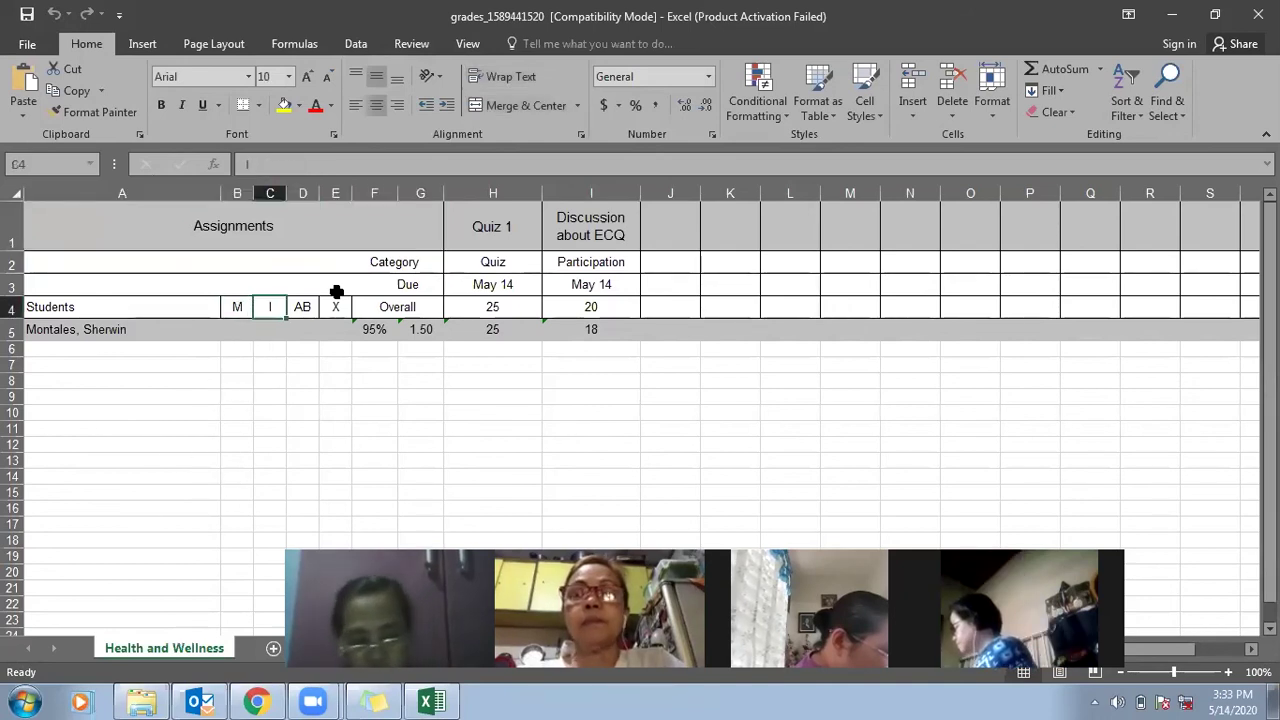
click(298, 306)
click(340, 305)
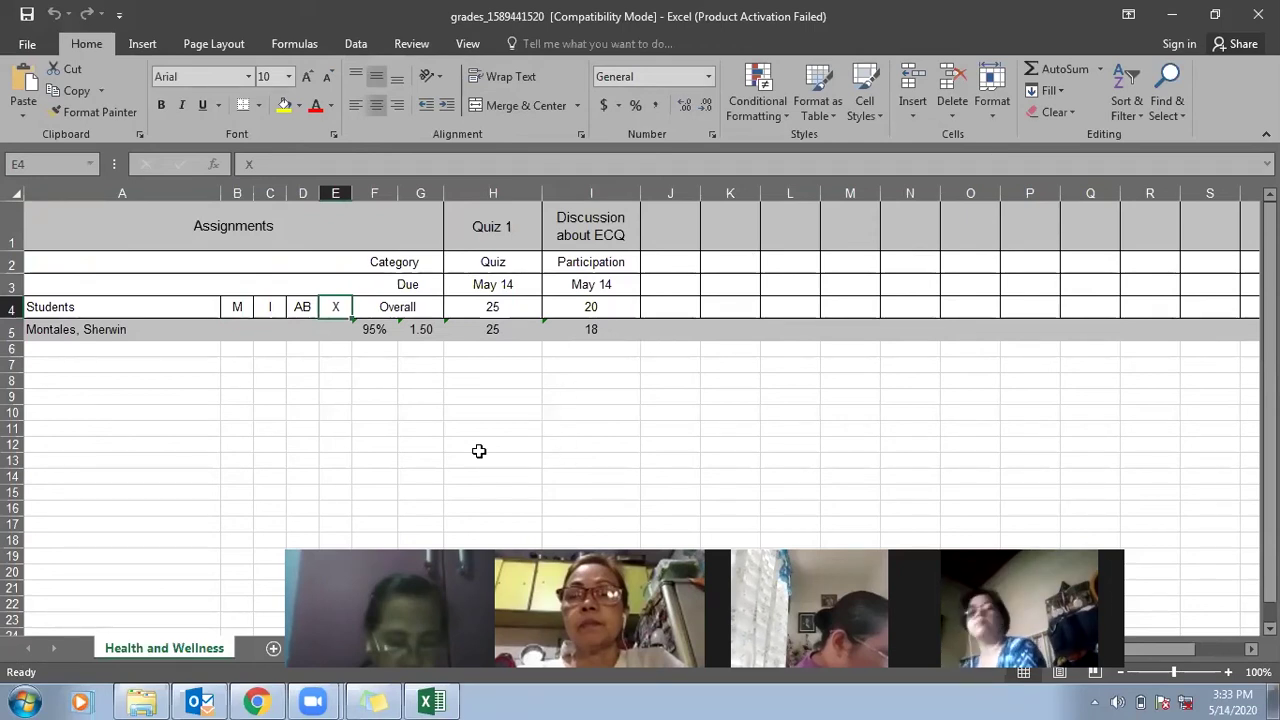
click(511, 376)
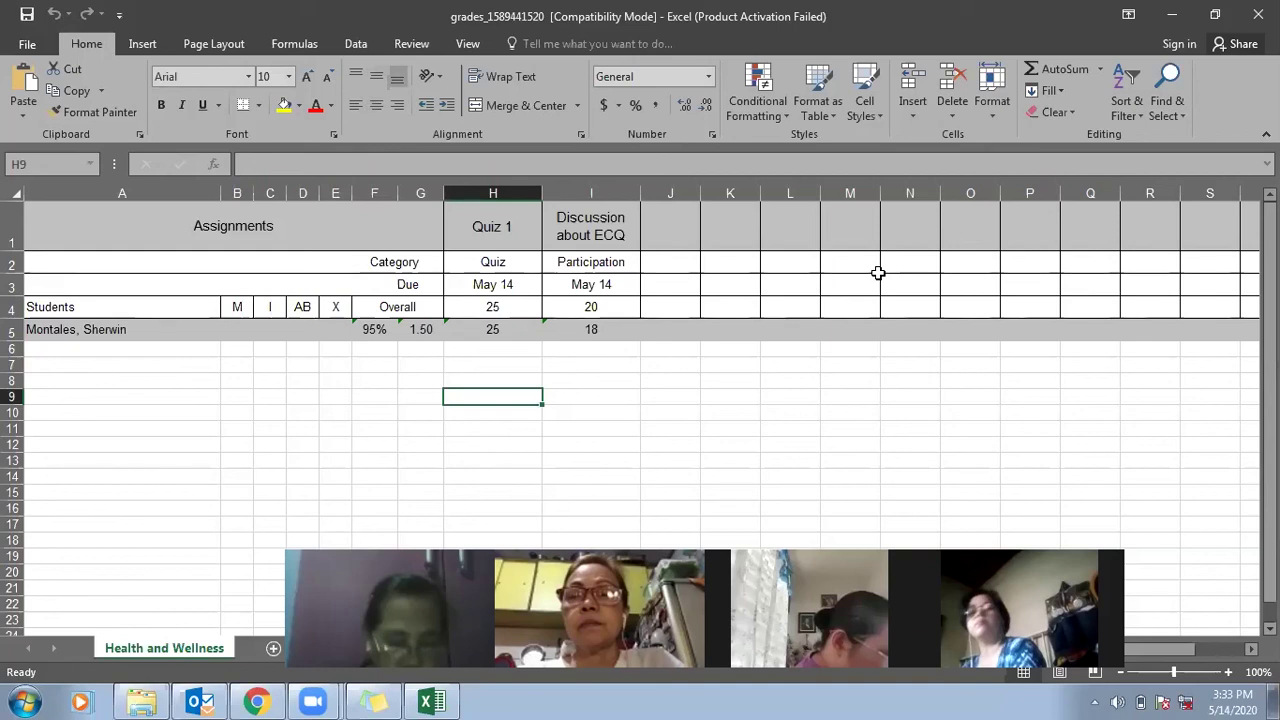
click(1171, 14)
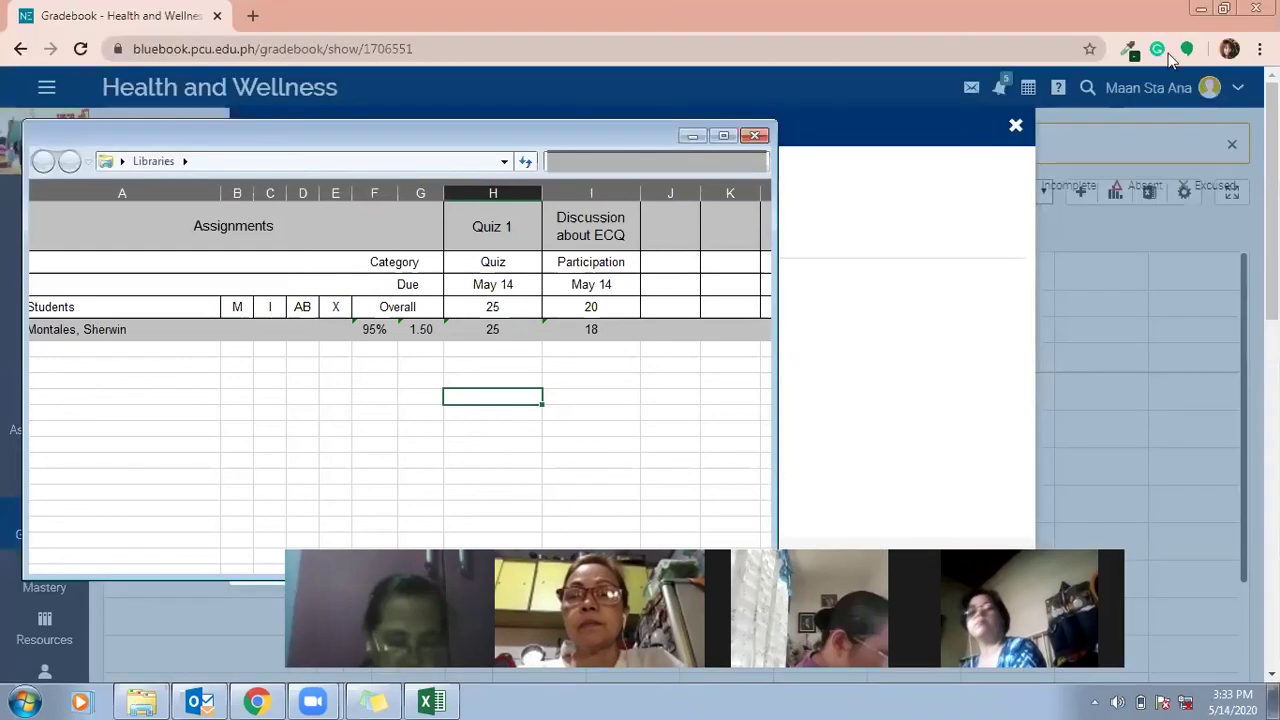
Dismiss the export notification and go to the class Seating chart.
click(694, 137)
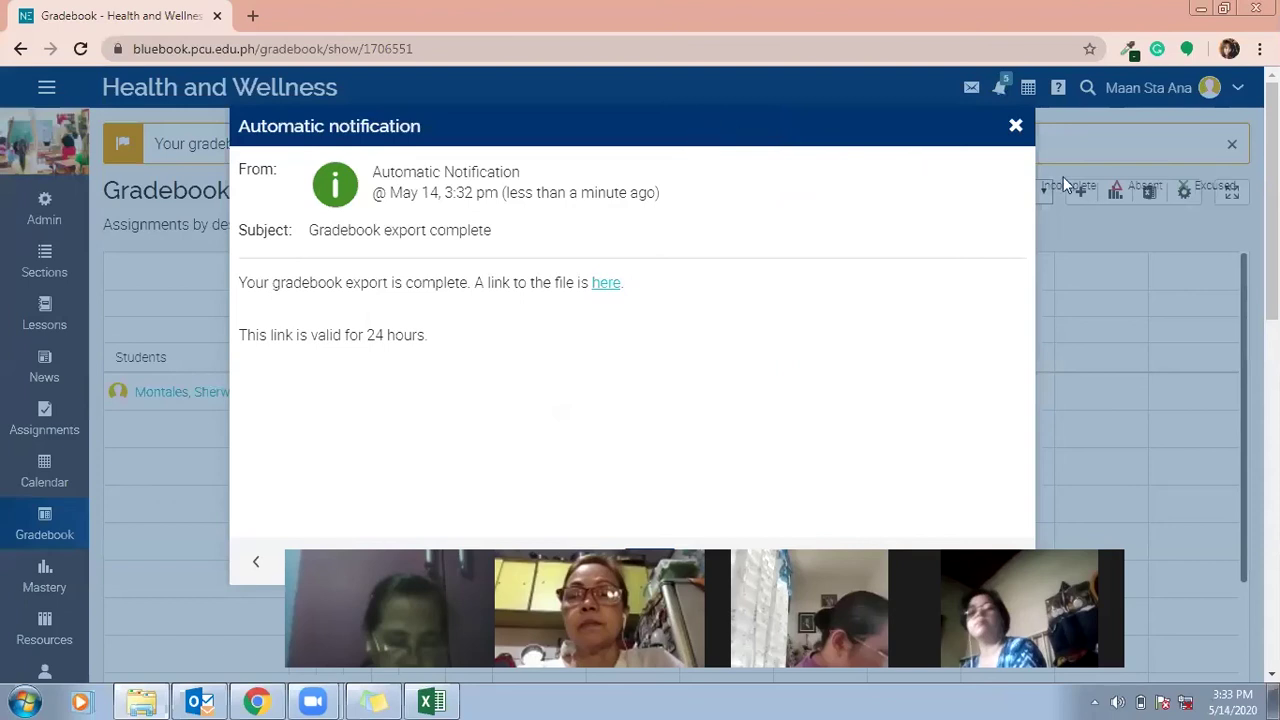
click(1016, 126)
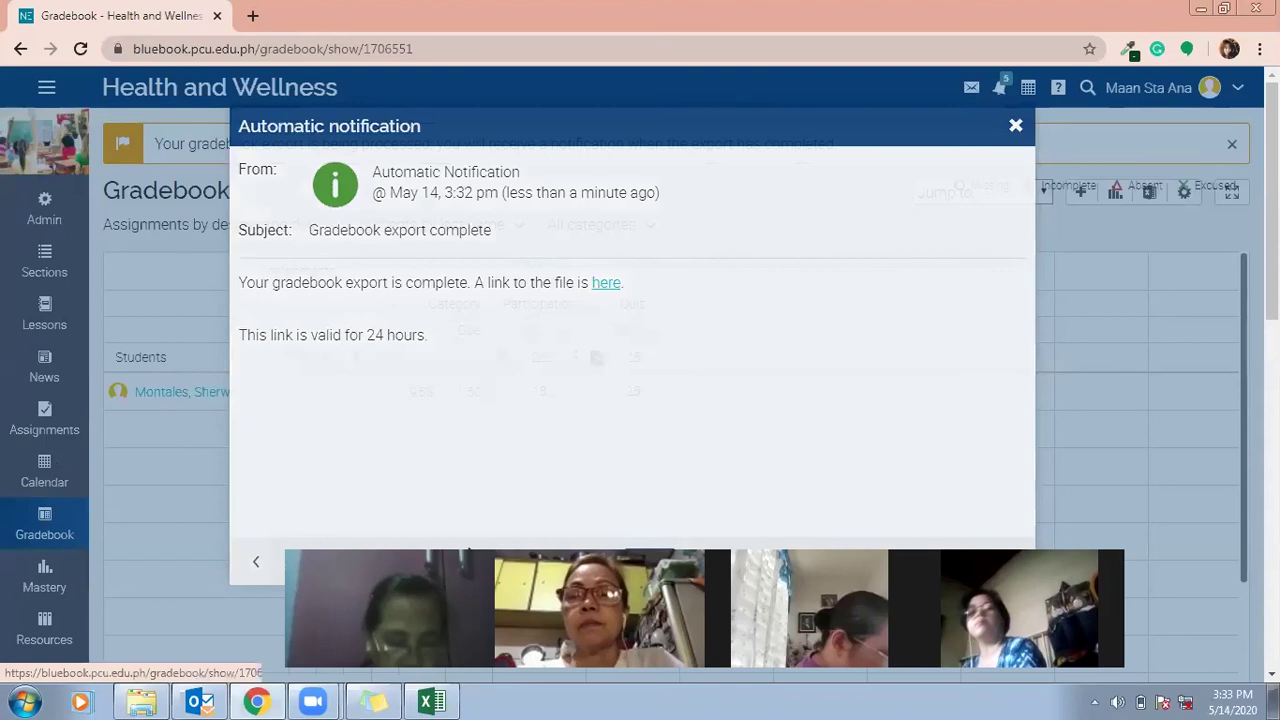
scroll(44, 415, down, 4)
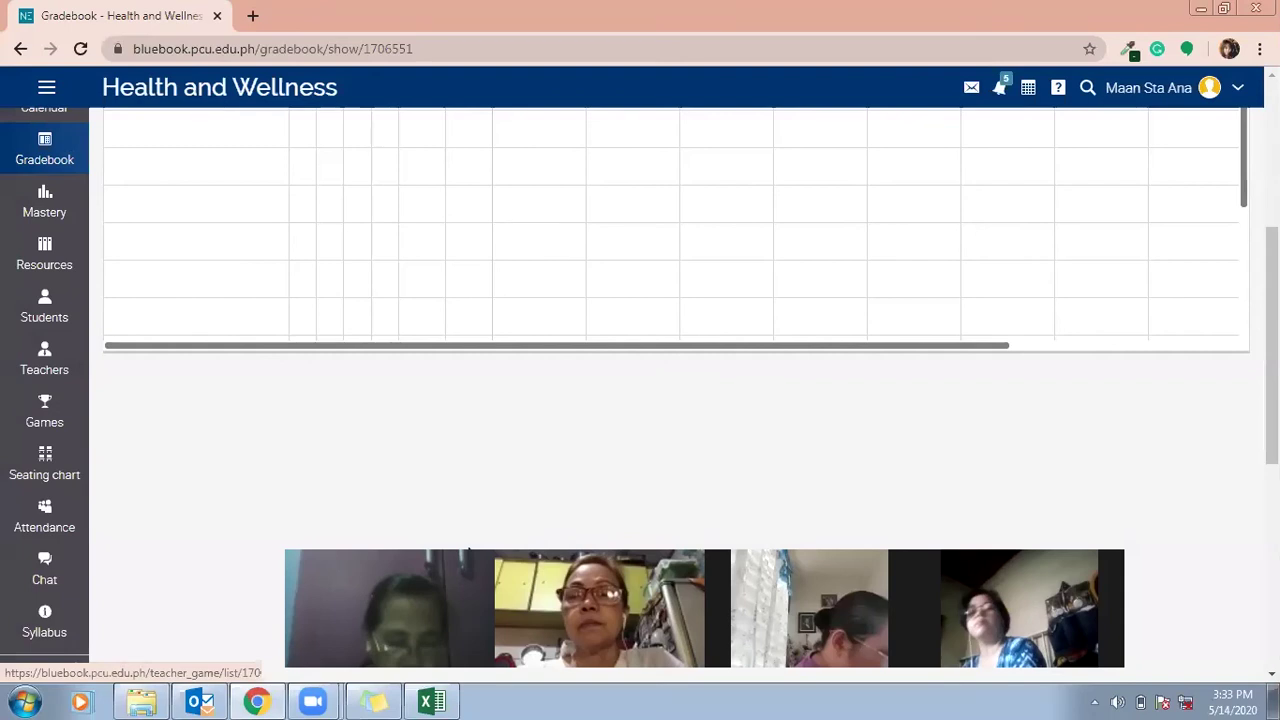
click(44, 415)
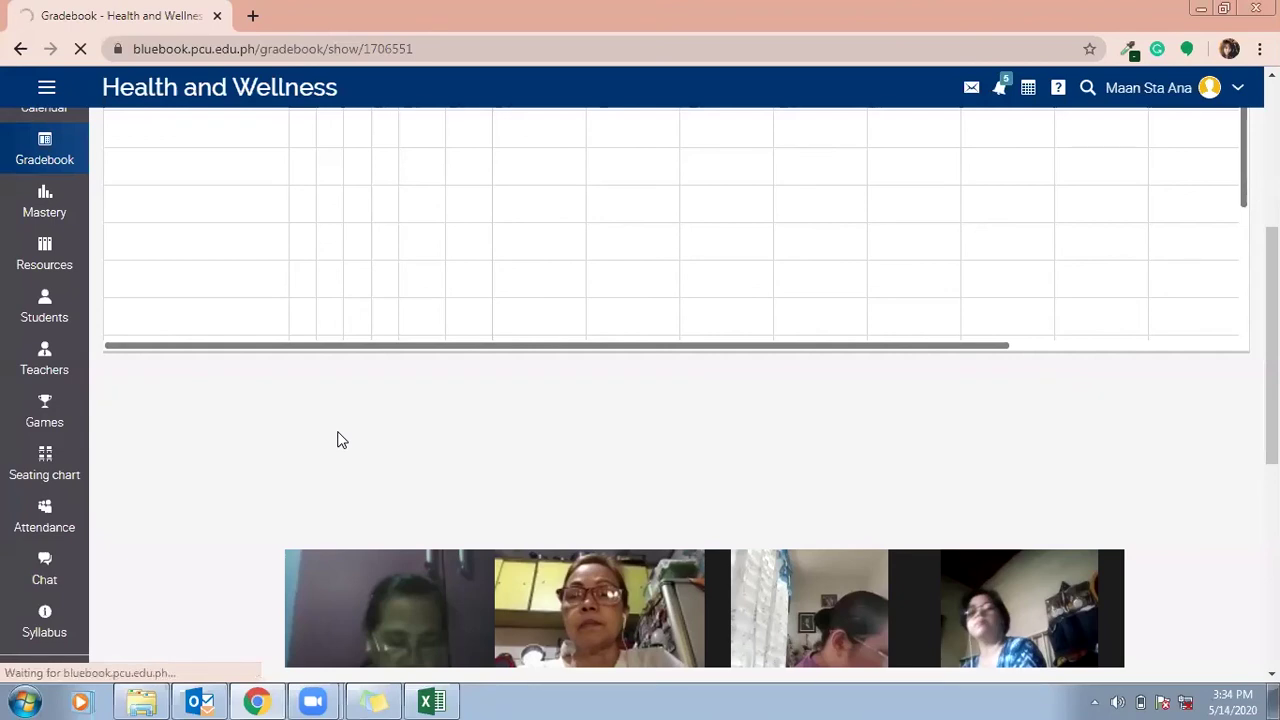
click(57, 465)
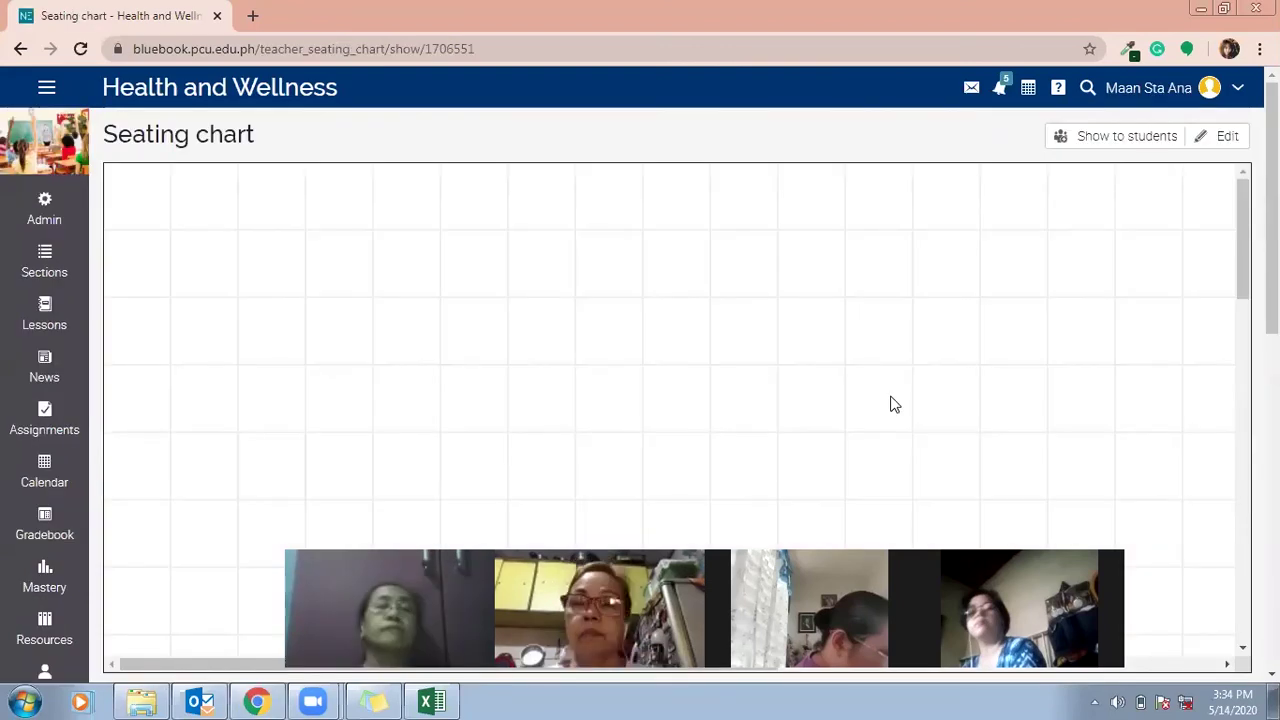
Place four desks and the student on the seating chart grid and save it.
click(1228, 138)
drag(1163, 238, 632, 178)
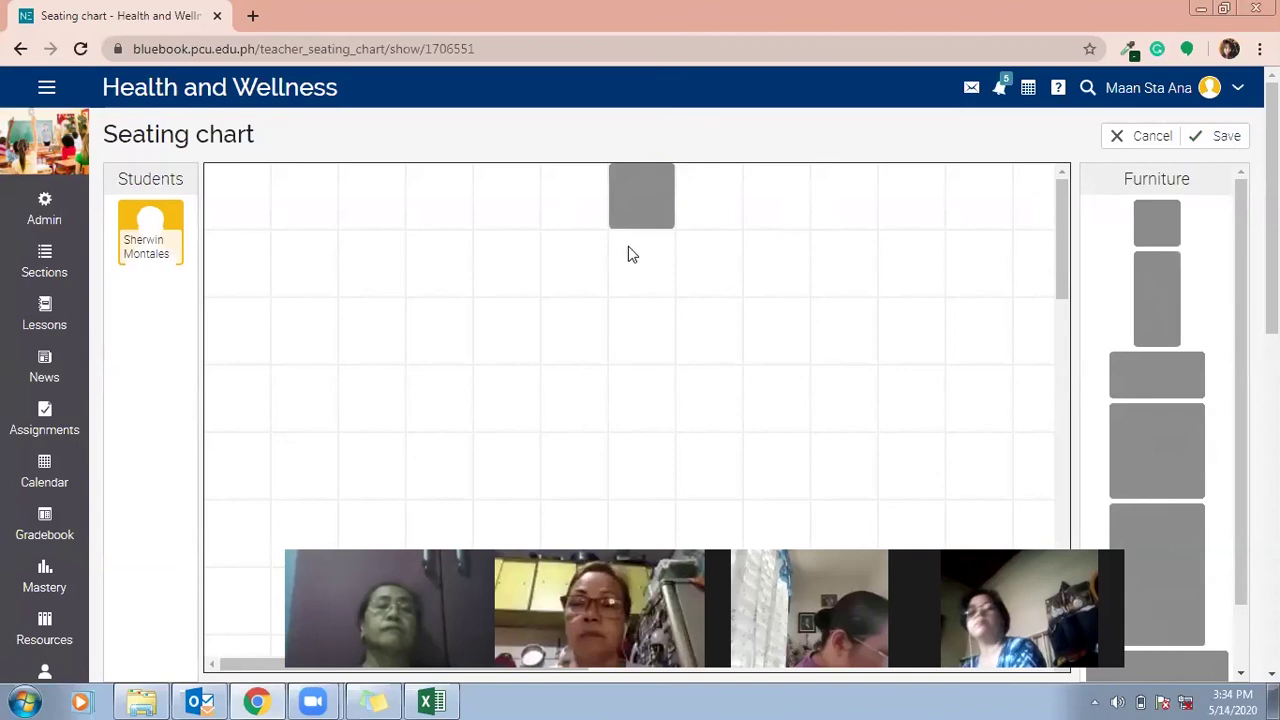
drag(145, 230, 445, 293)
drag(1157, 219, 410, 342)
drag(429, 403, 446, 340)
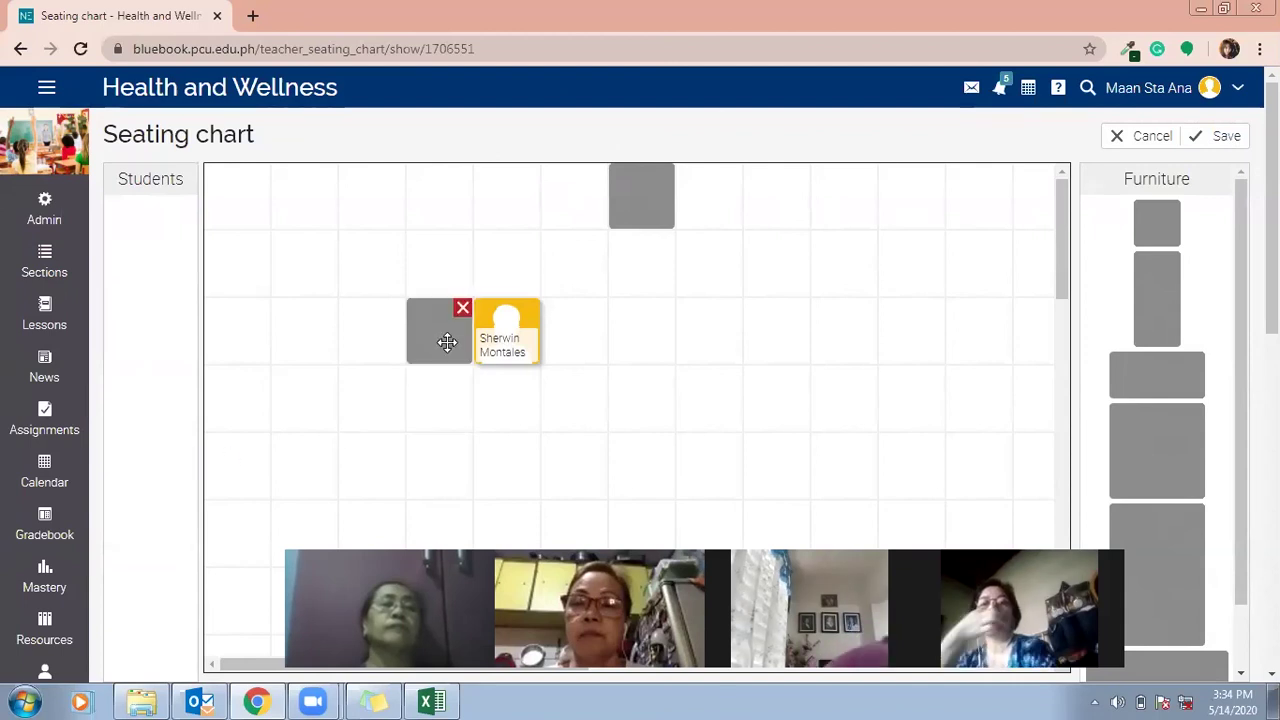
drag(1145, 221, 664, 316)
drag(1145, 223, 805, 312)
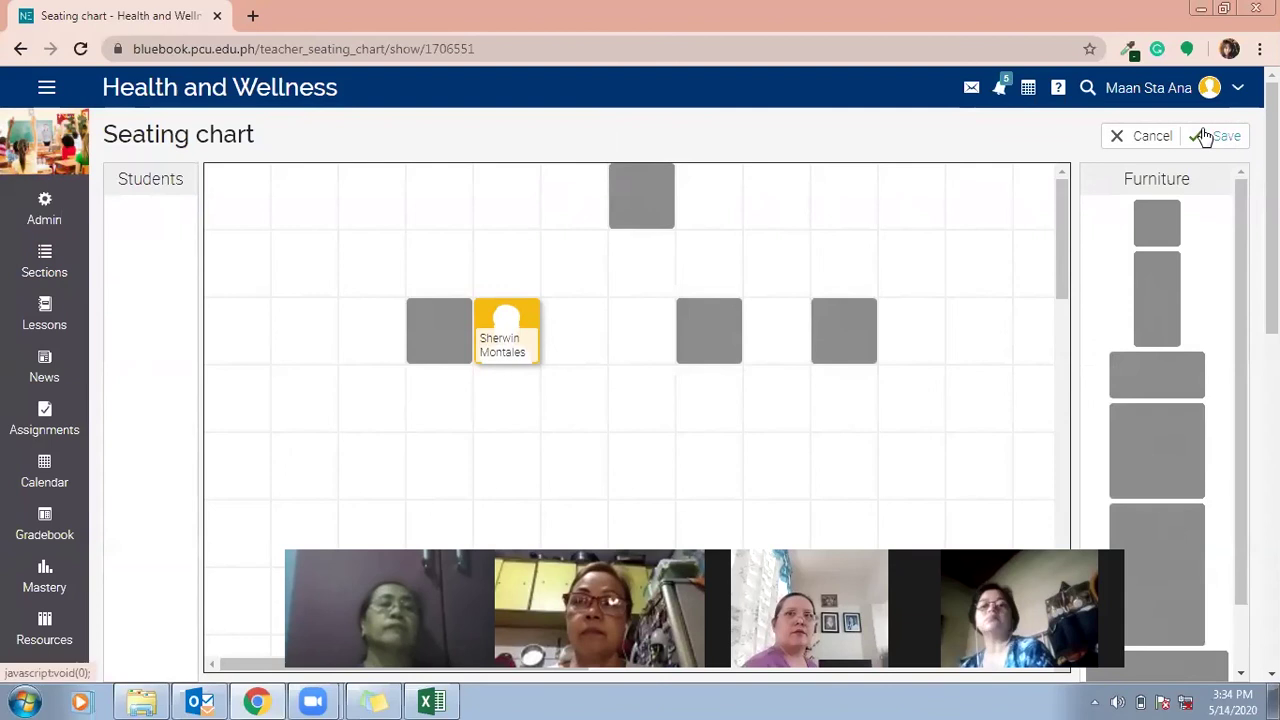
click(1208, 136)
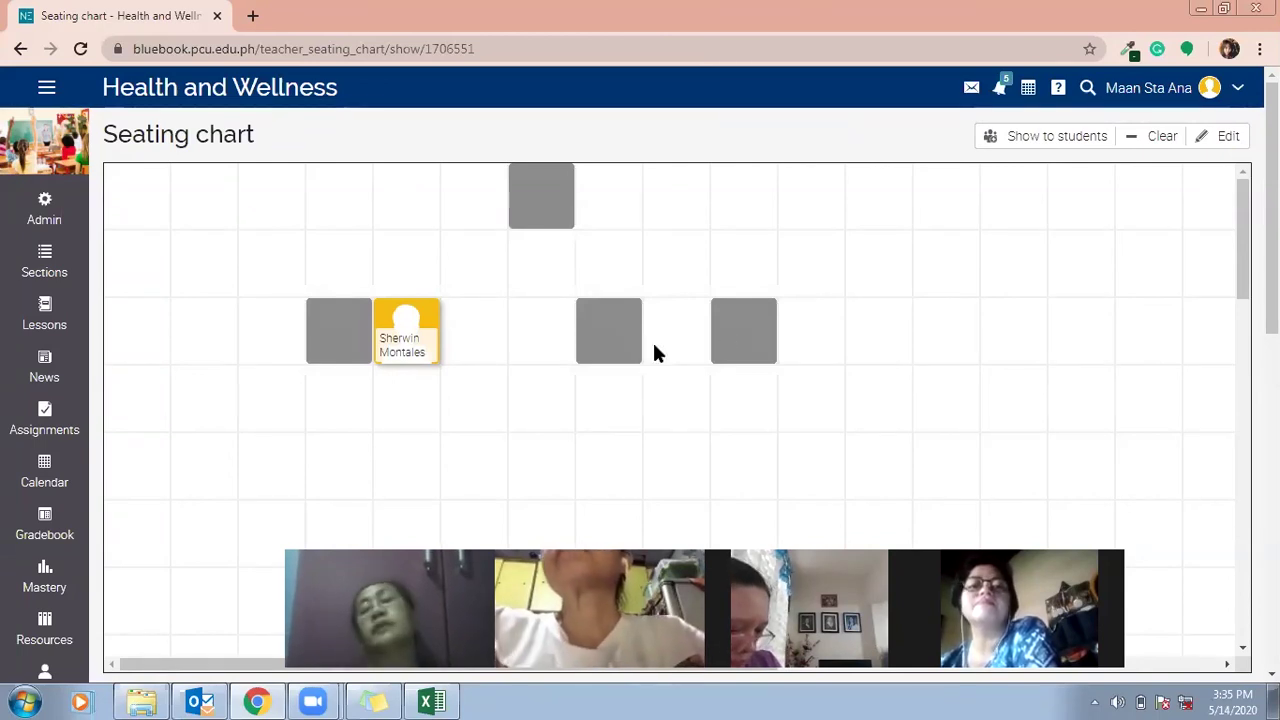
Reload the seating chart to confirm it saved, then go to Attendance.
scroll(463, 366, down, 2)
scroll(477, 345, up, 2)
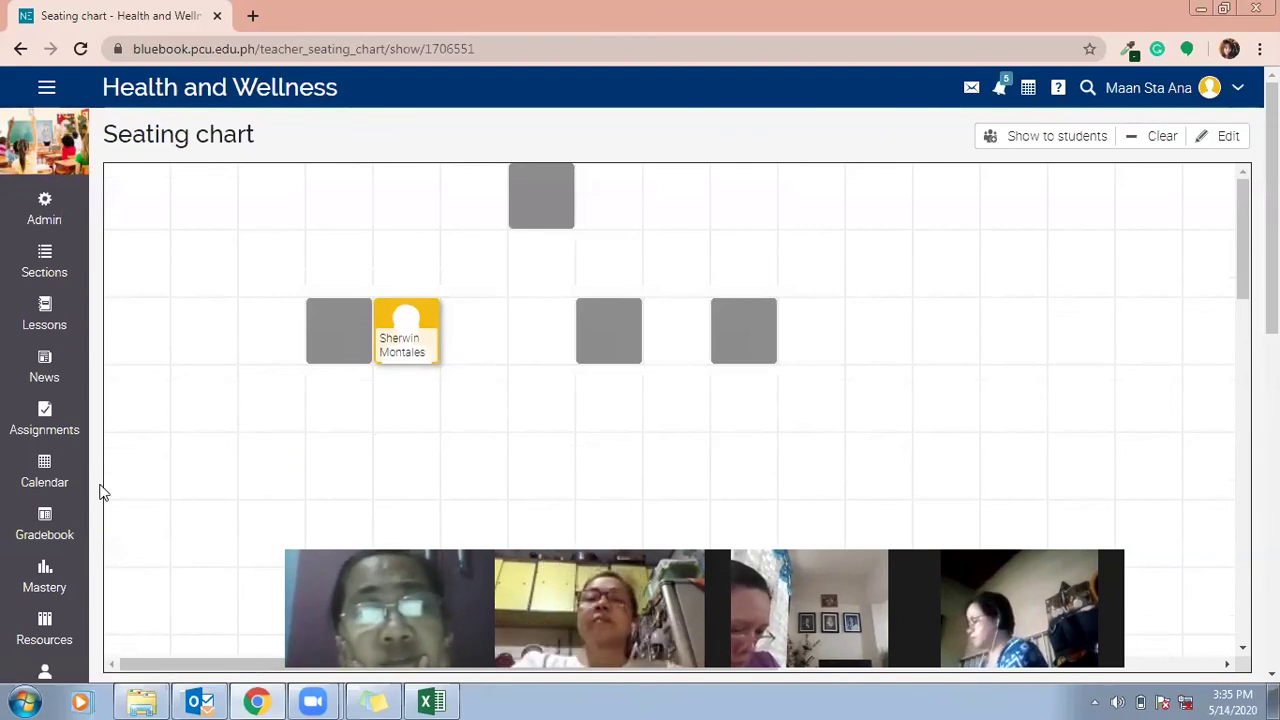
scroll(100, 491, down, 2)
scroll(834, 337, down, 3)
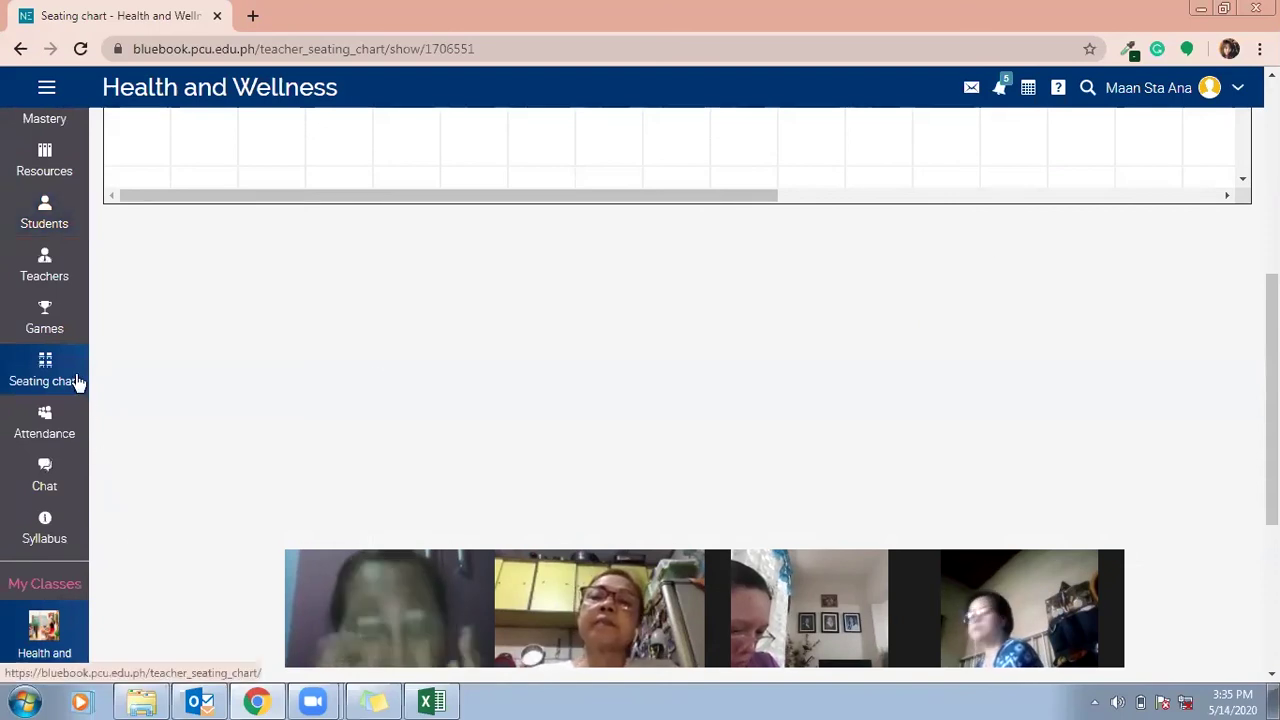
click(63, 418)
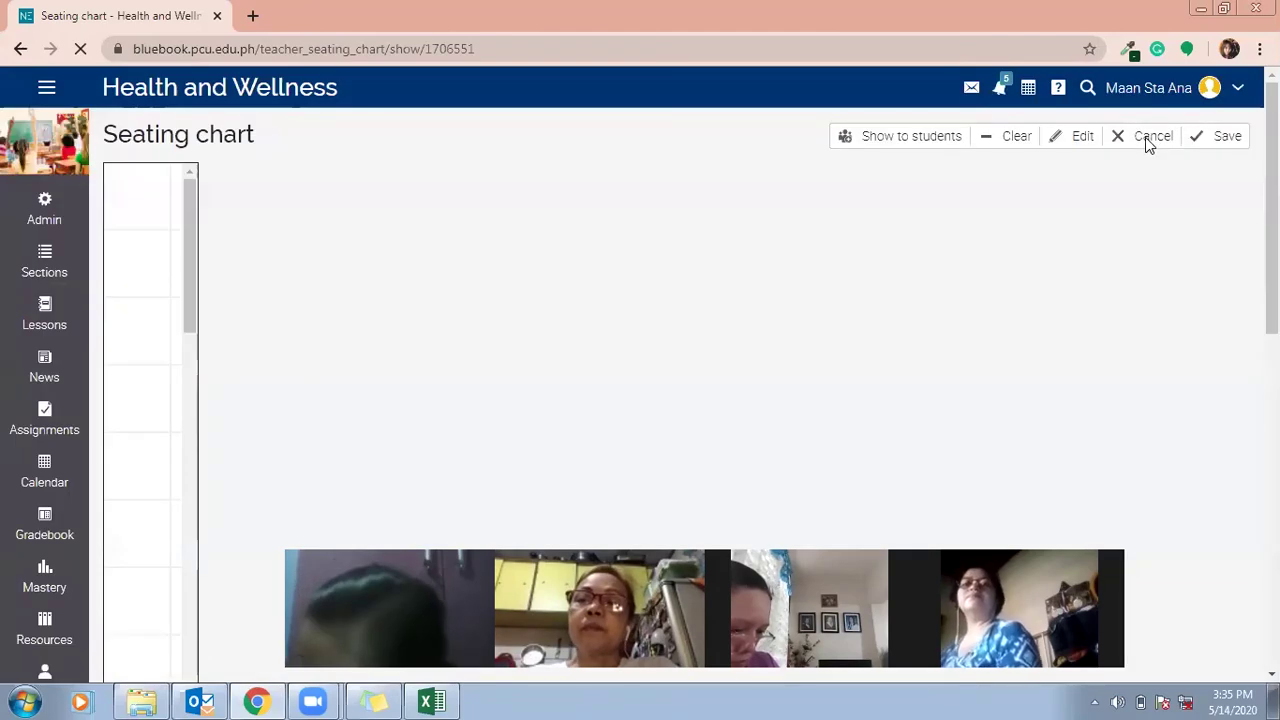
click(1150, 137)
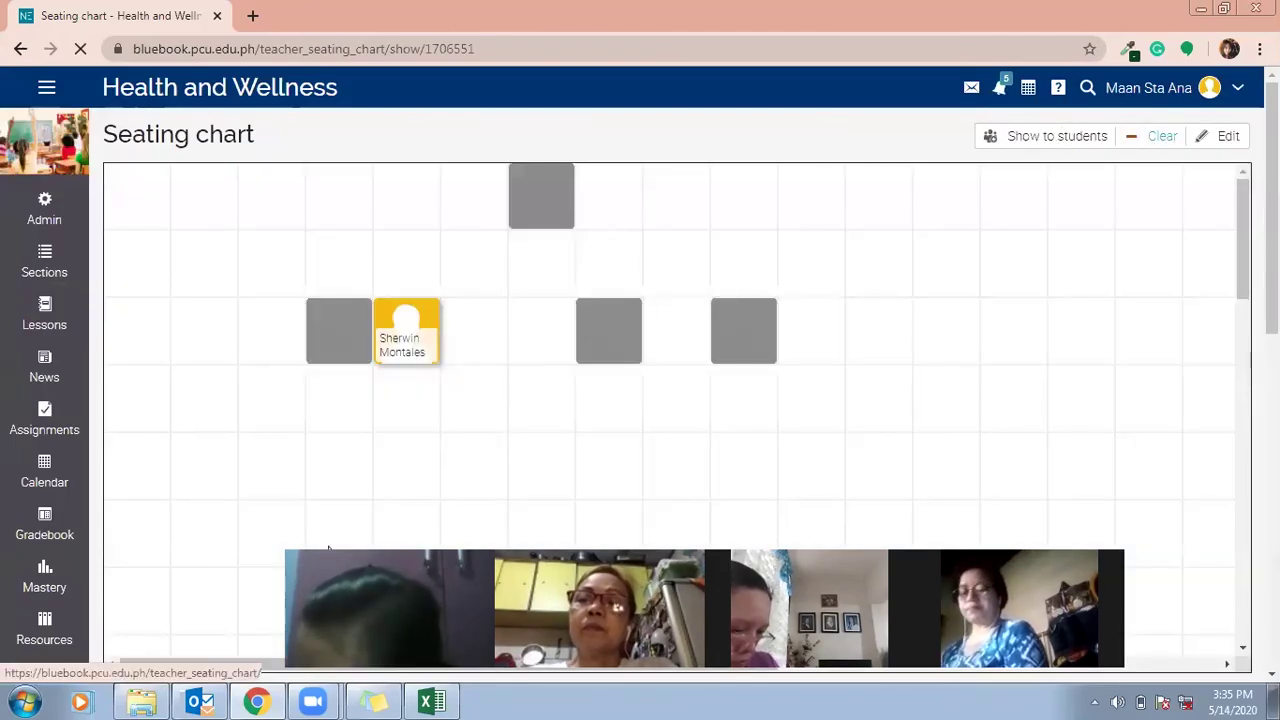
scroll(34, 434, down, 5)
click(34, 432)
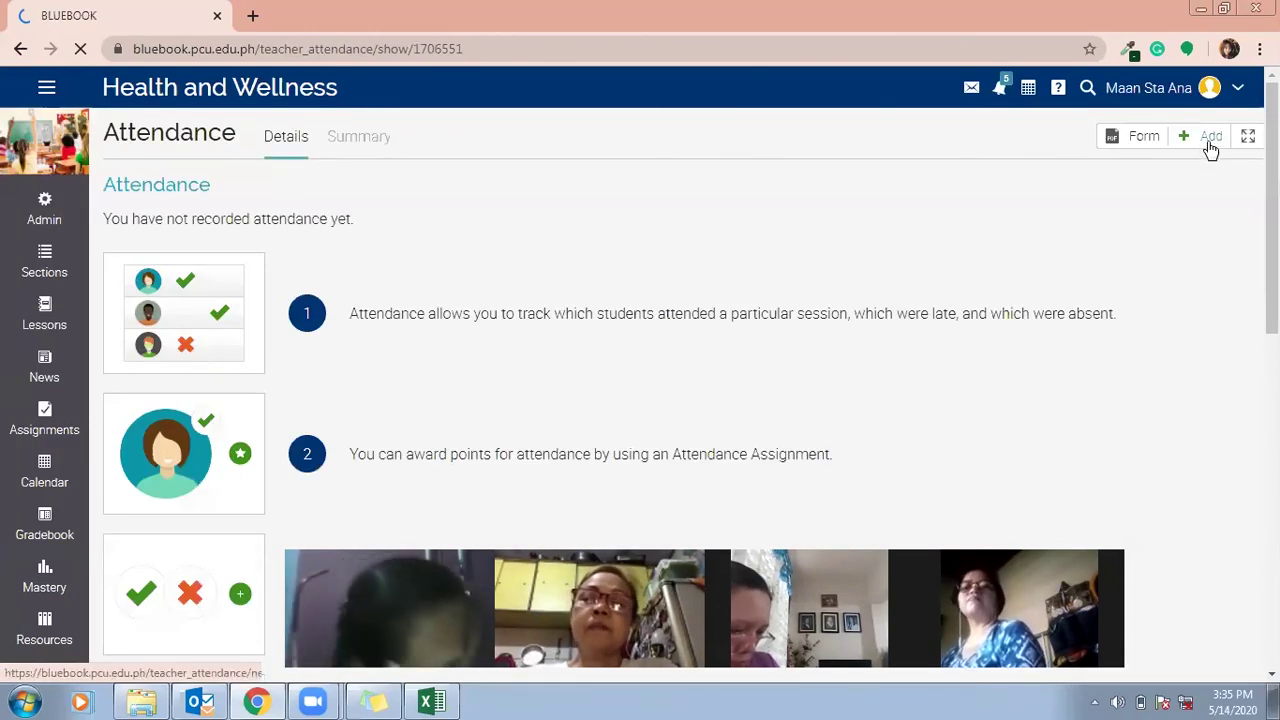
Add and save an attendance session starting May 14, 2020 at 2:00 PM.
click(1210, 141)
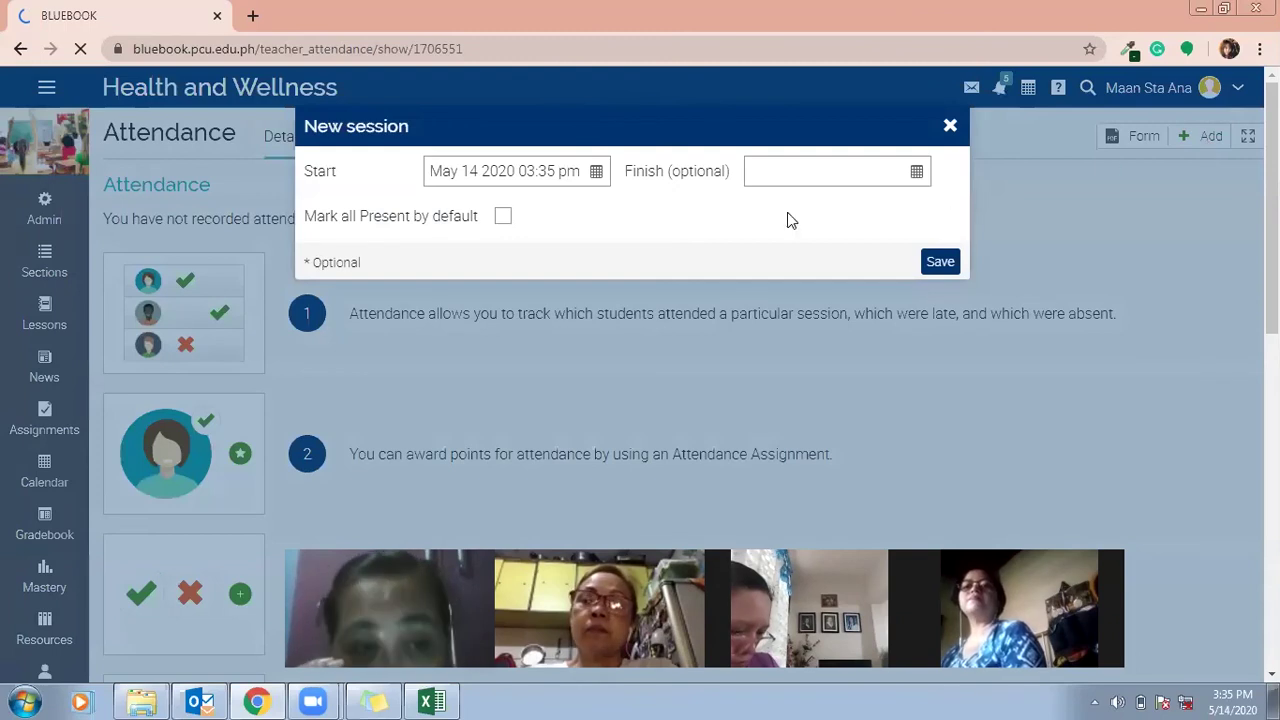
click(596, 172)
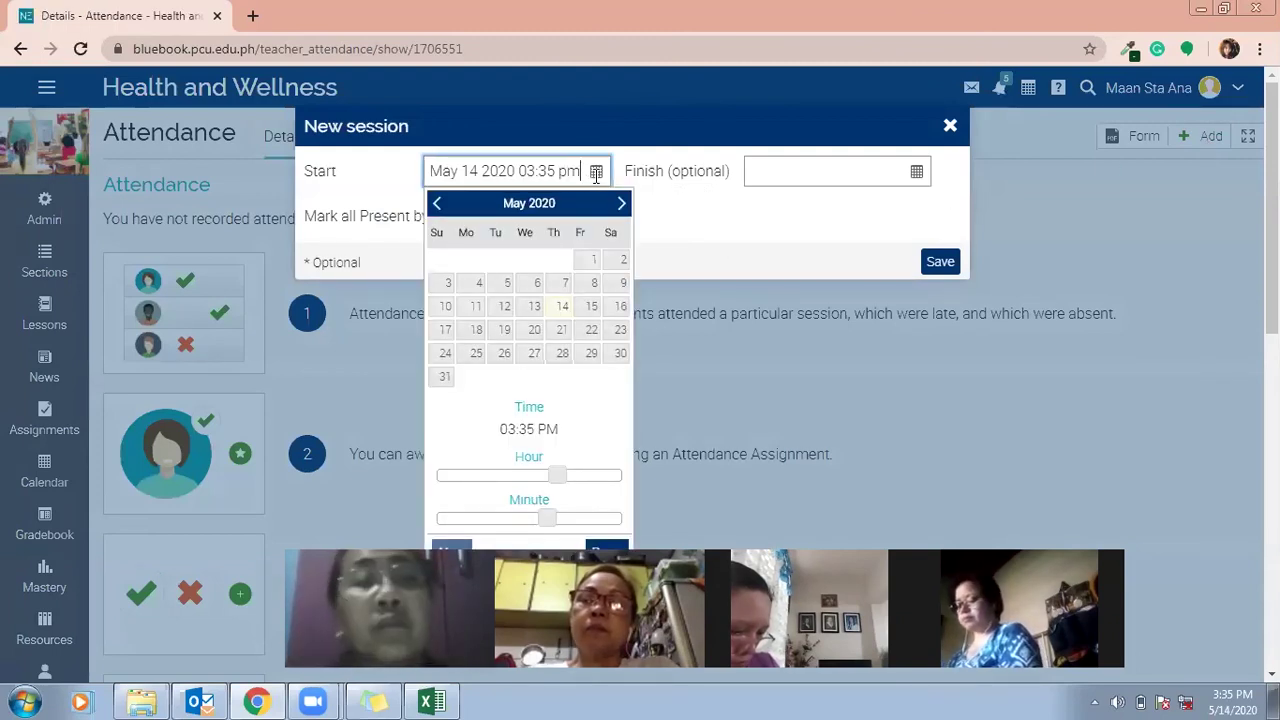
click(562, 312)
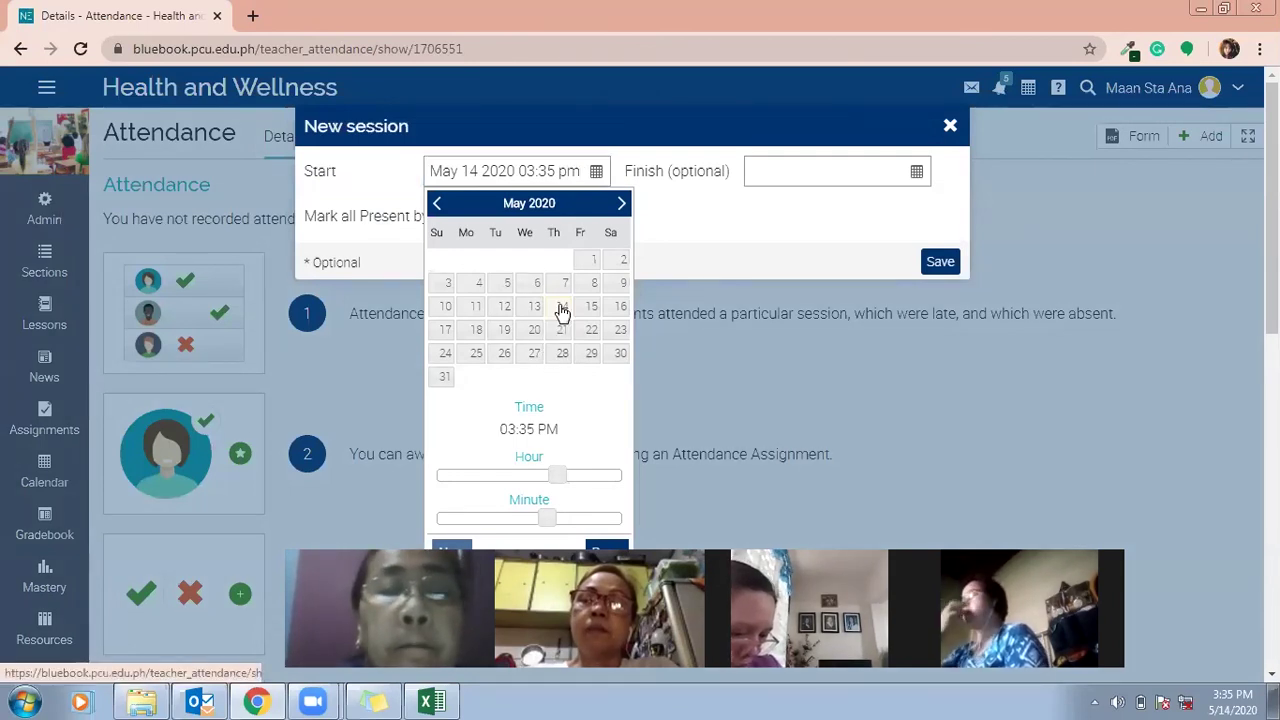
mouse_move(551, 476)
mouse_down()
mouse_move(500, 474)
mouse_move(549, 476)
mouse_up()
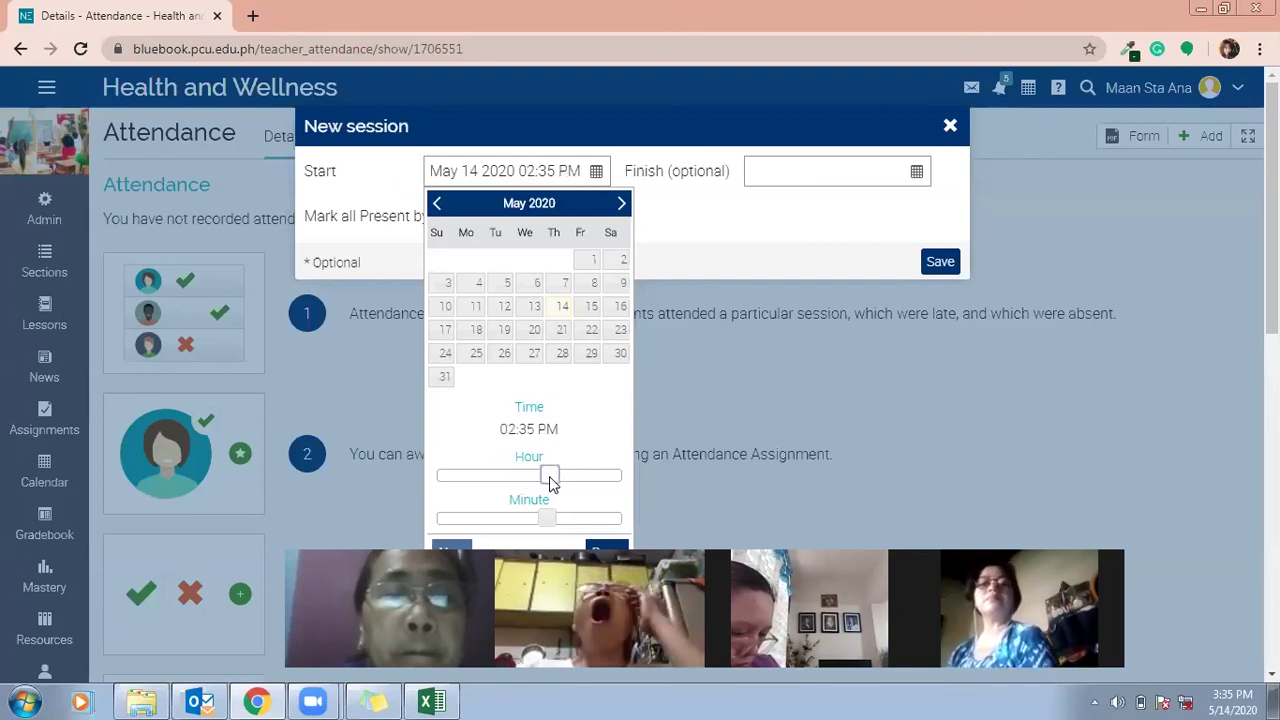
click(438, 518)
scroll(448, 474, down, 2)
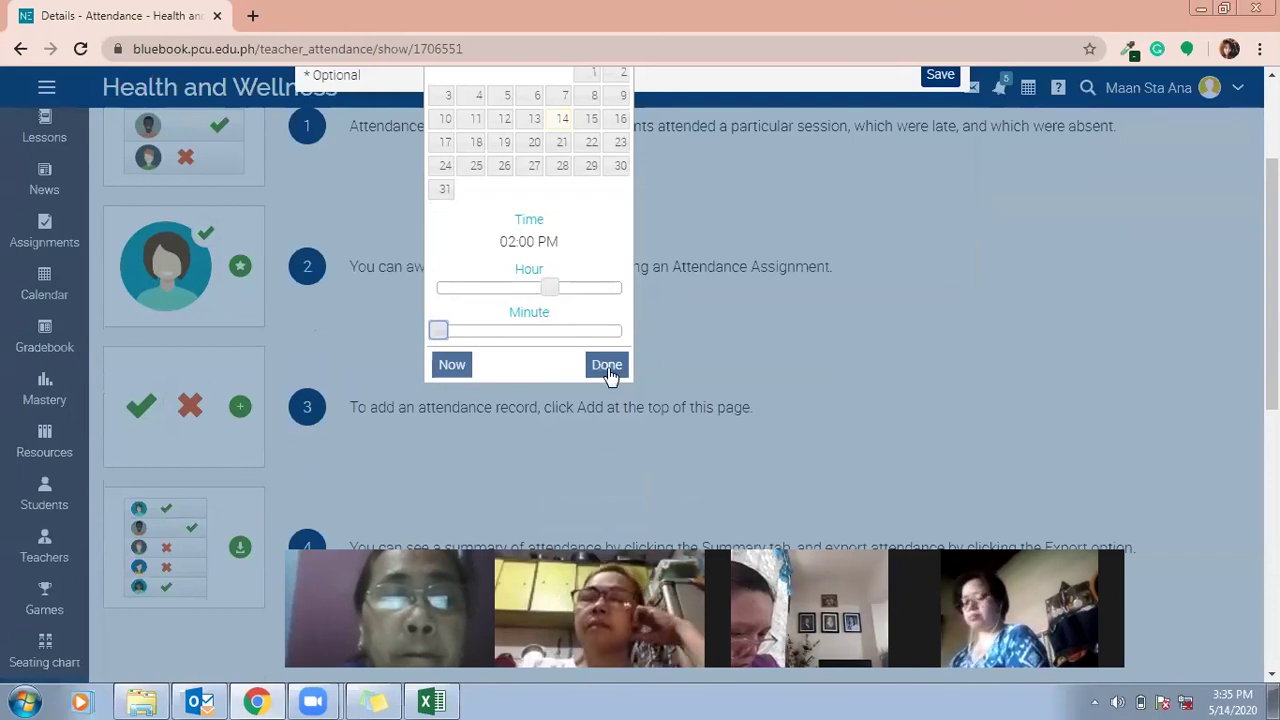
click(605, 366)
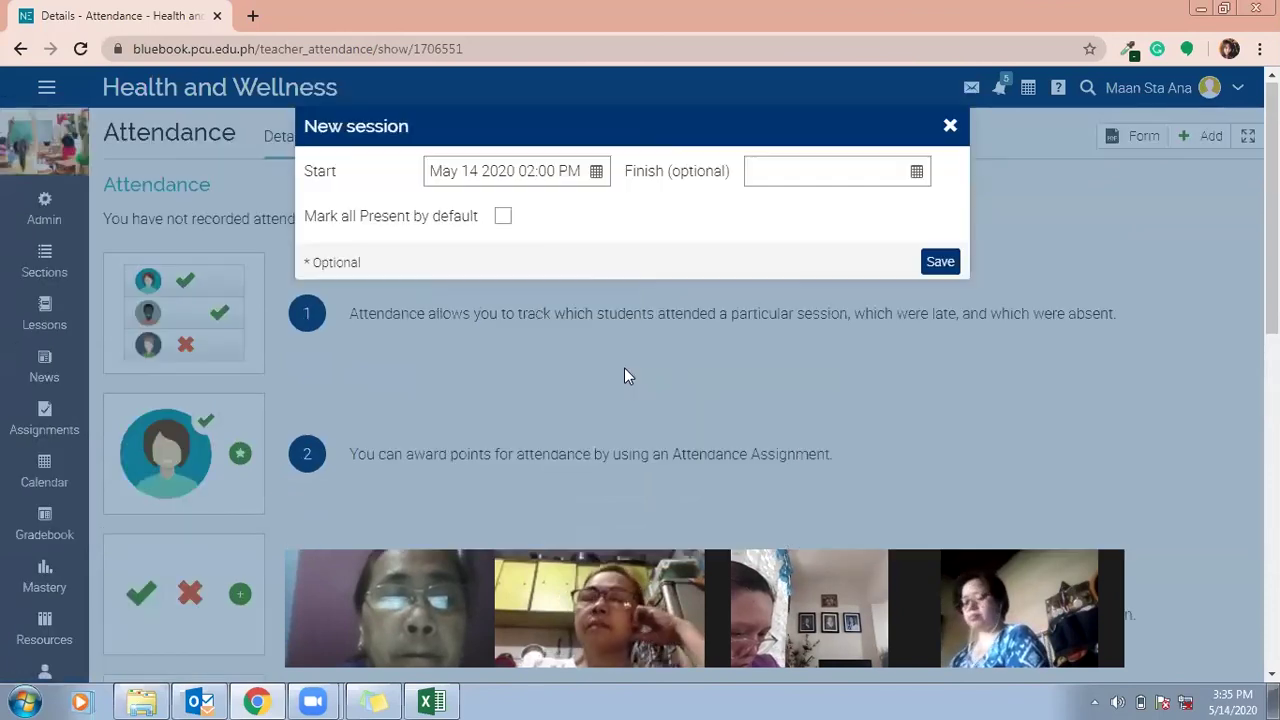
click(939, 259)
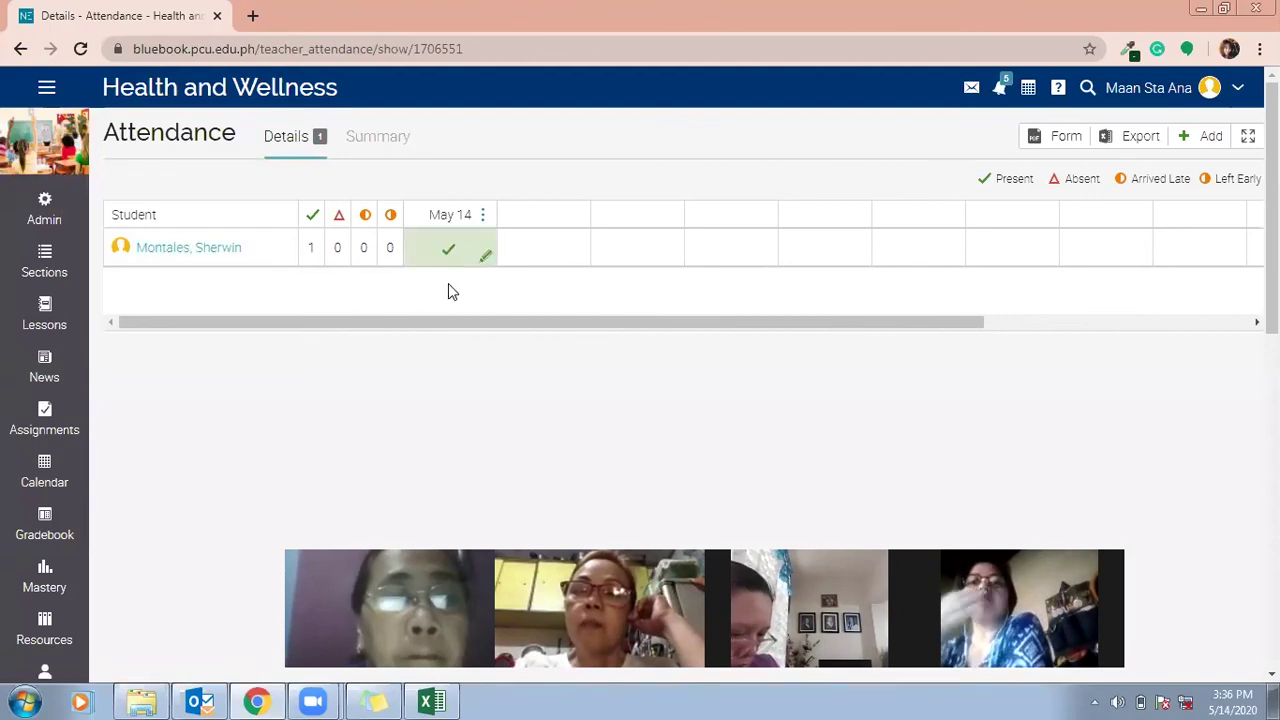
Change the student's May 14 attendance status to Arrived Late.
click(447, 252)
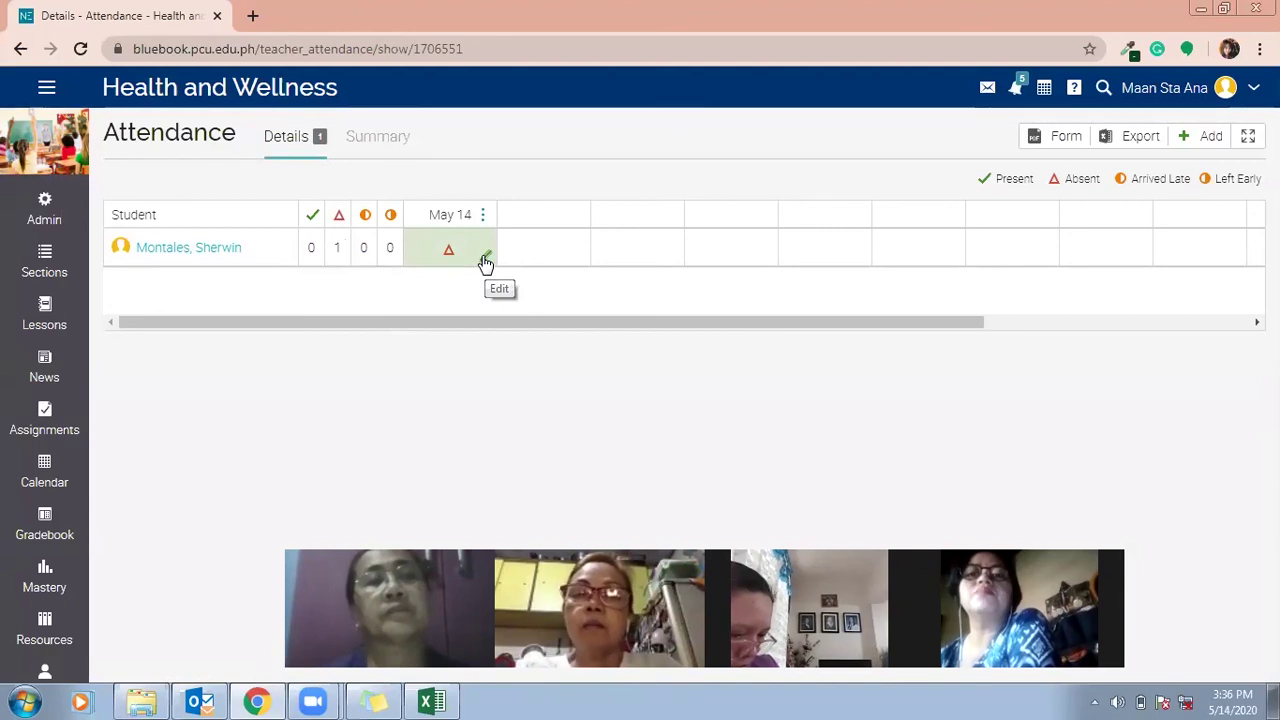
click(484, 254)
click(532, 175)
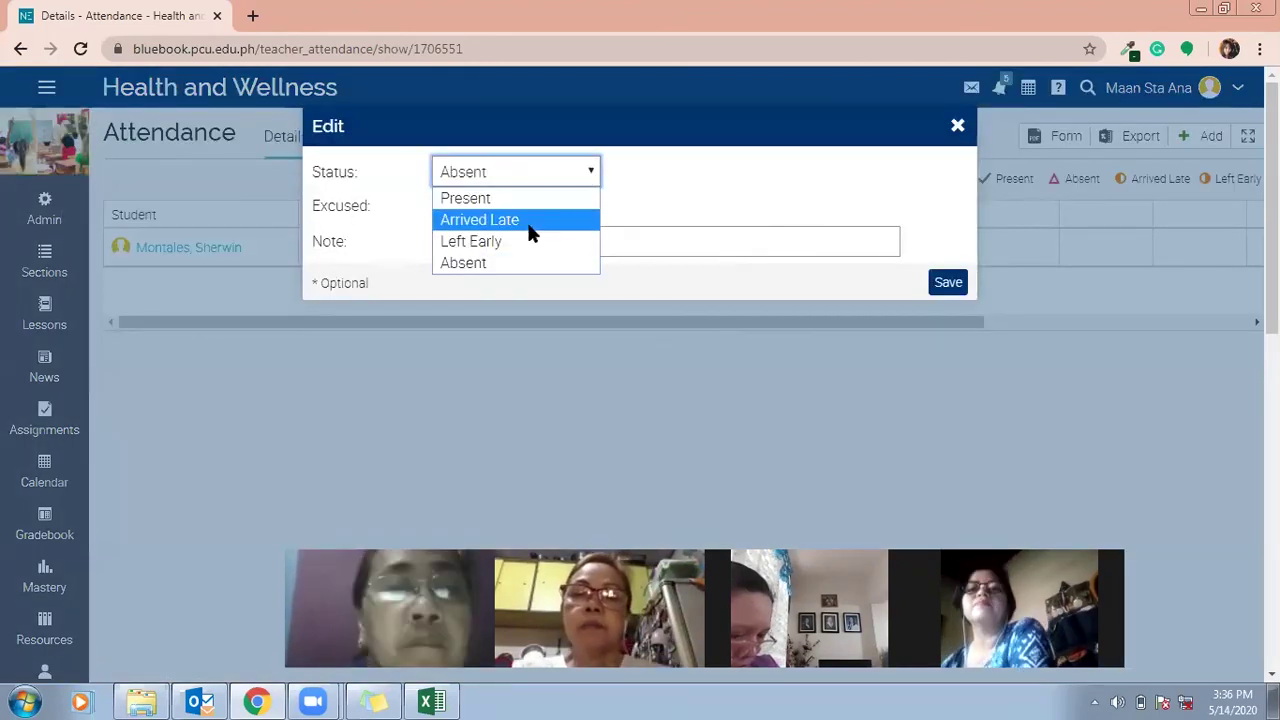
click(532, 222)
click(555, 180)
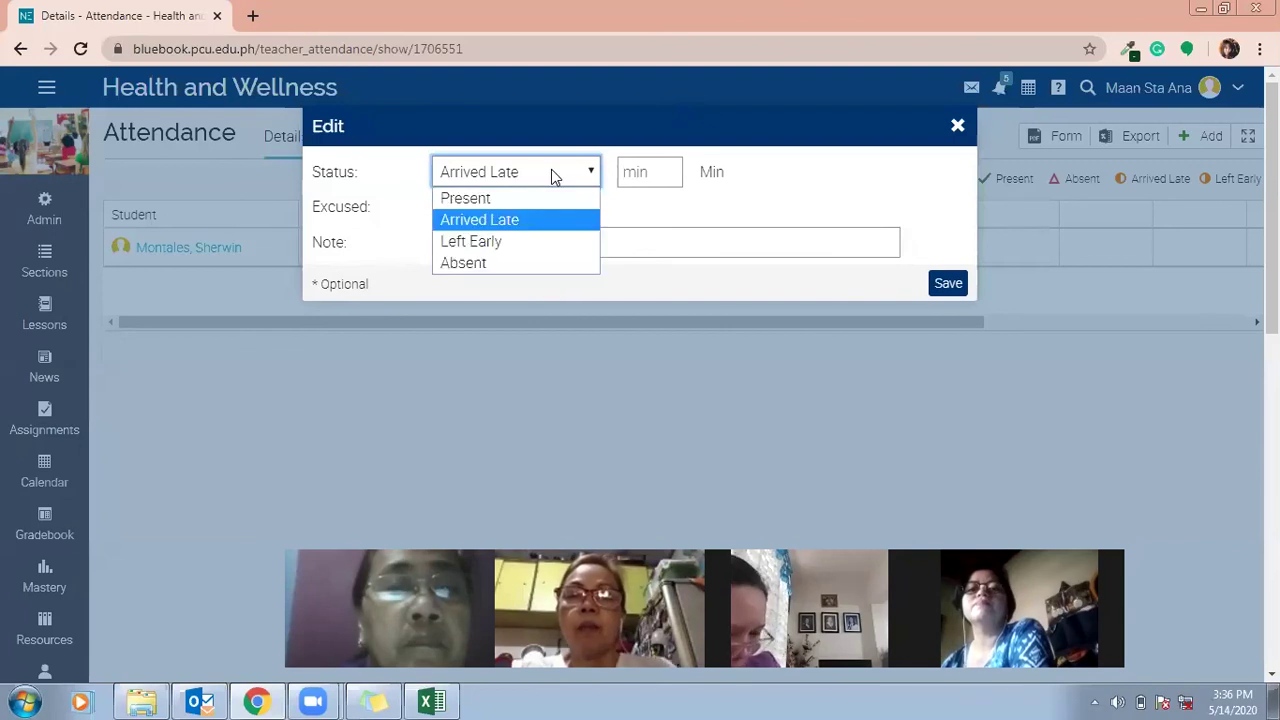
click(512, 226)
Enter 20 minutes late, mark it excused, reuse the earlier caller note, and save.
click(637, 172)
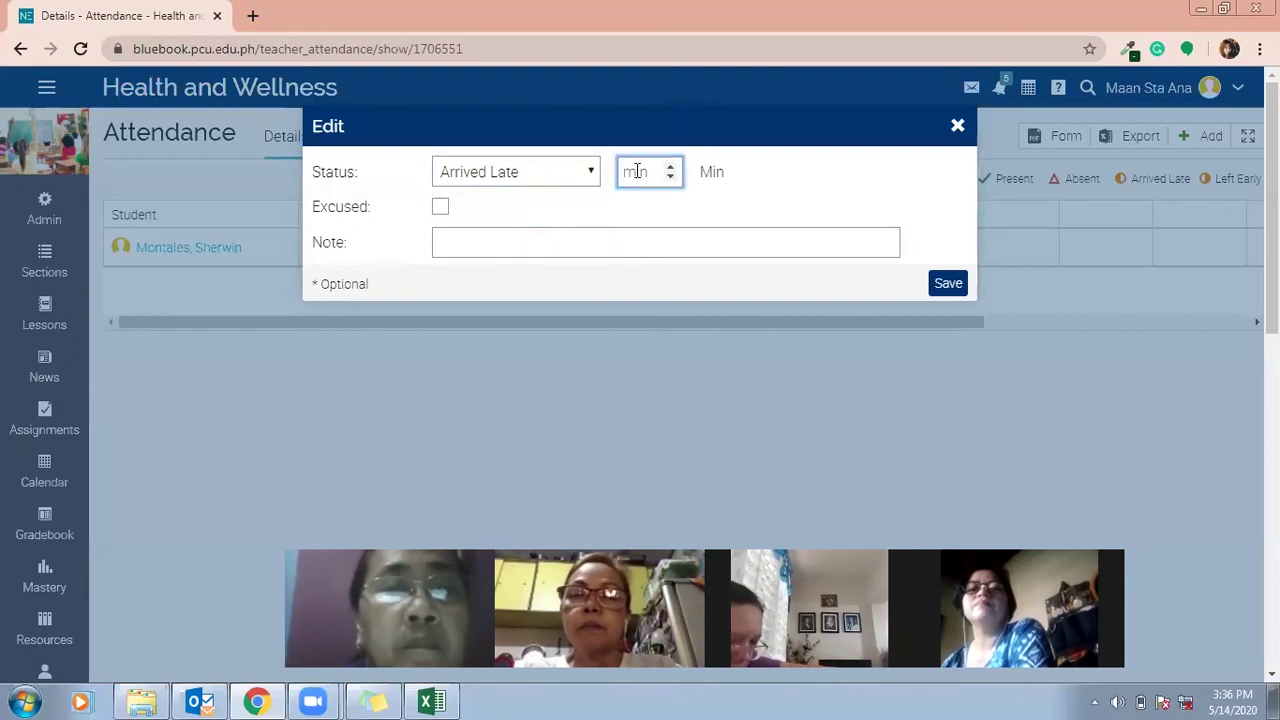
text(20)
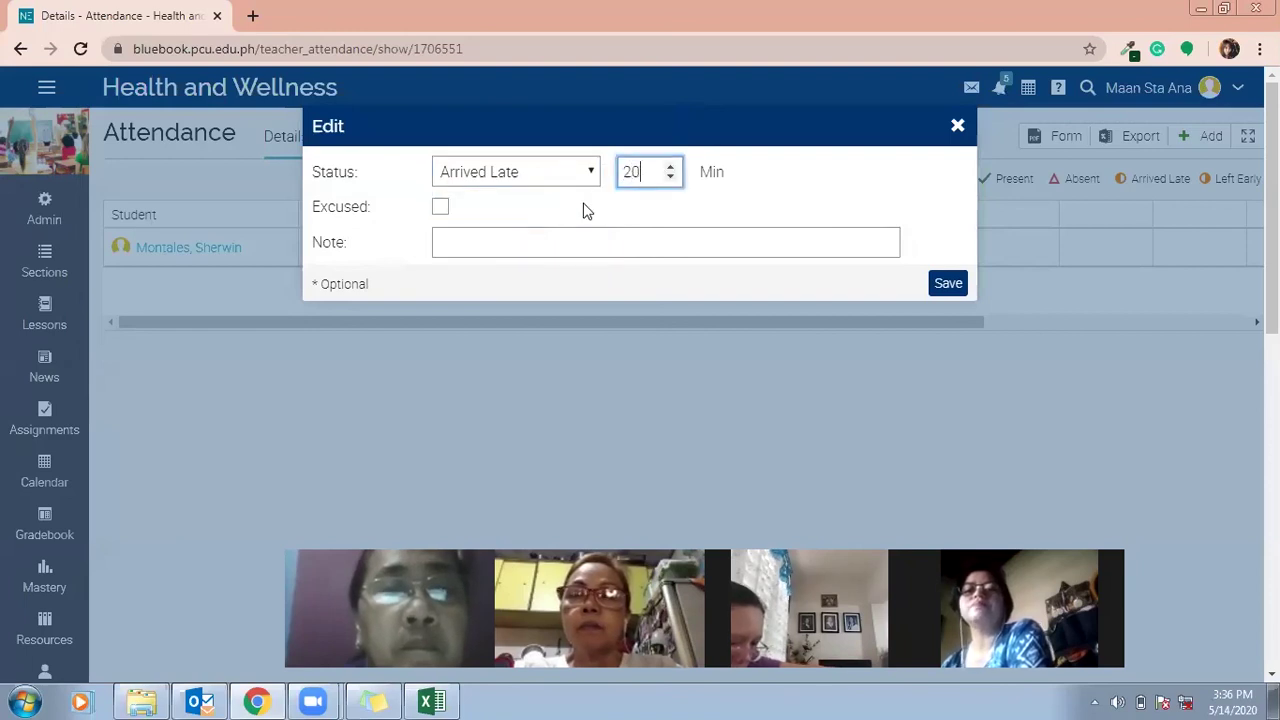
click(442, 208)
click(466, 245)
click(489, 280)
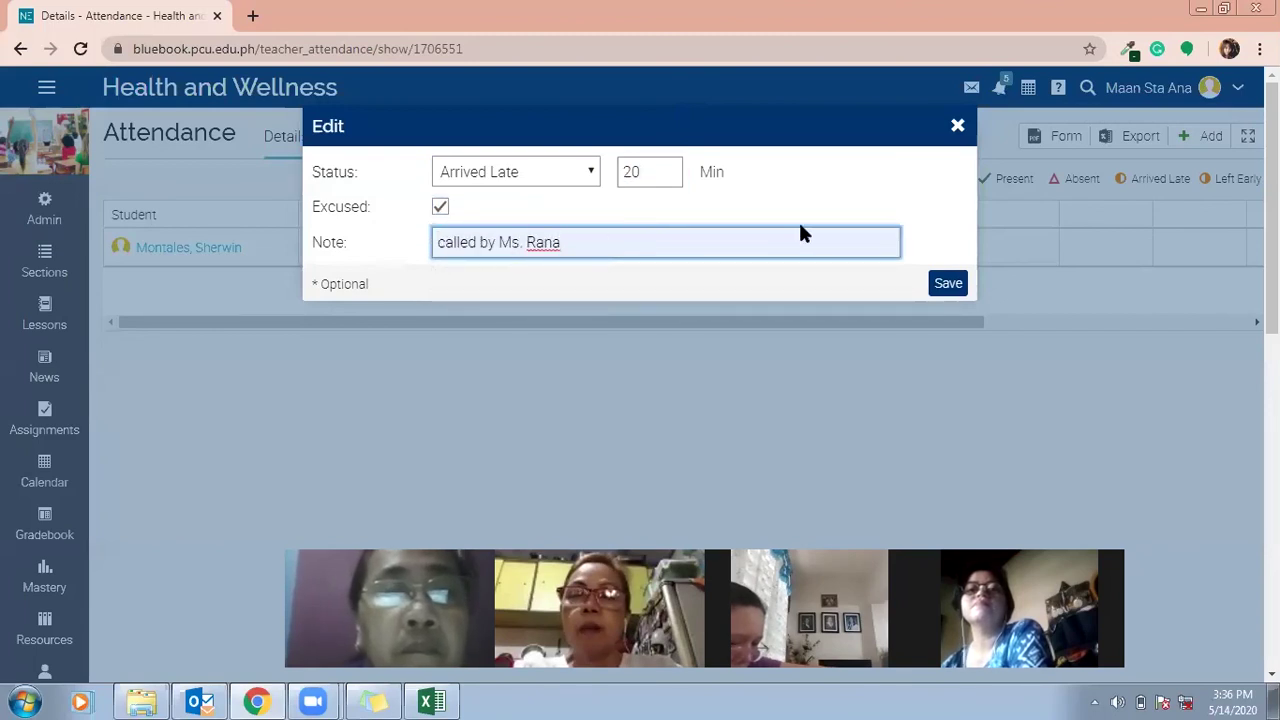
click(941, 287)
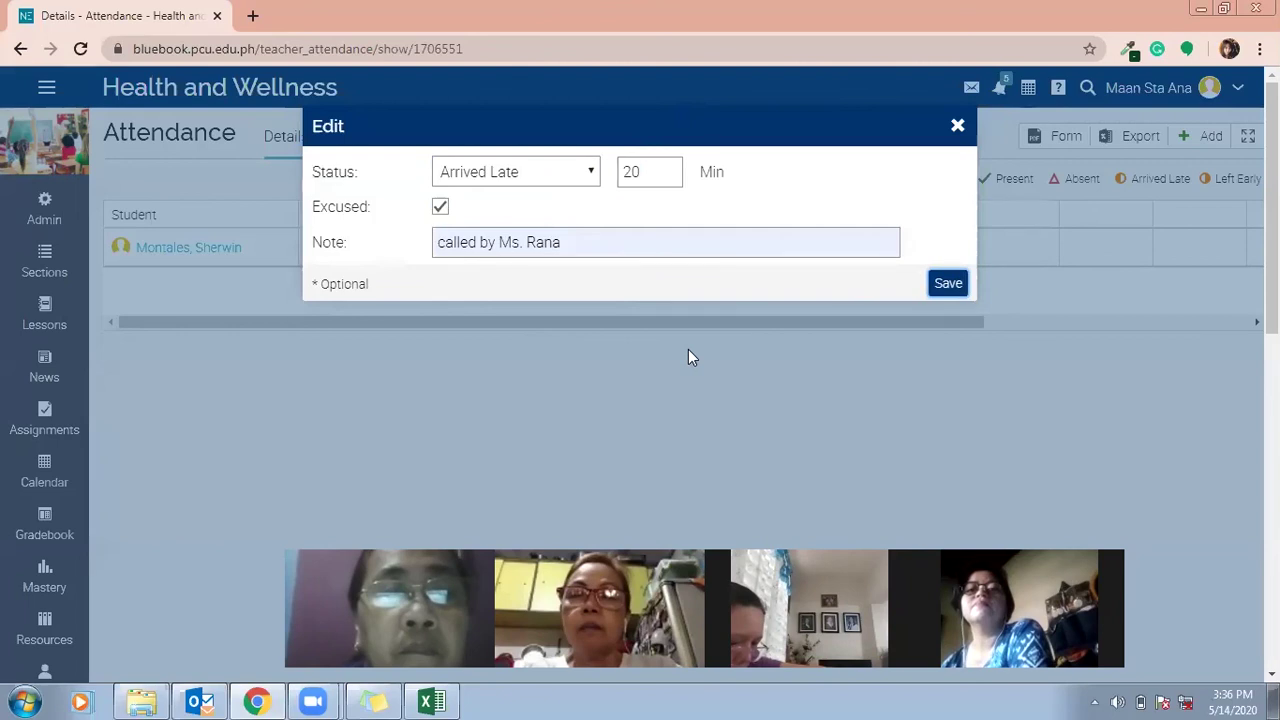
click(958, 283)
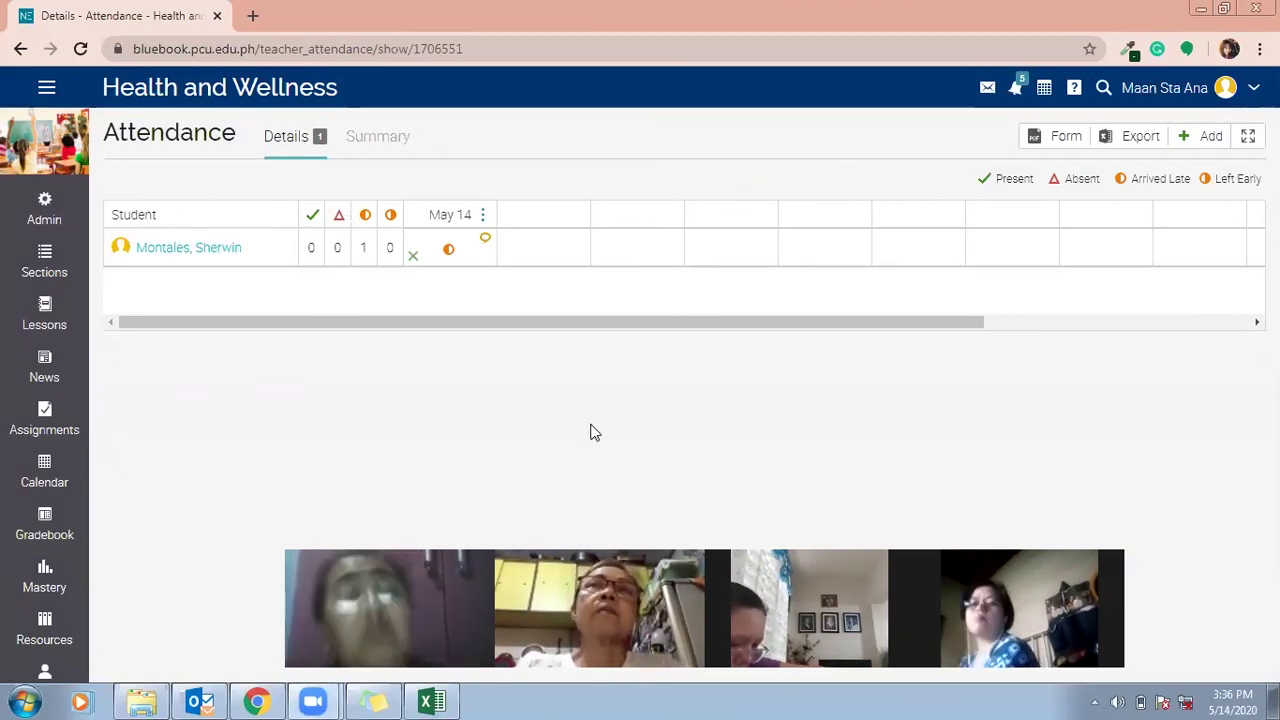
Add and save a new chat room named 'May 14, 2020' on the class Chat page.
scroll(428, 337, down, 3)
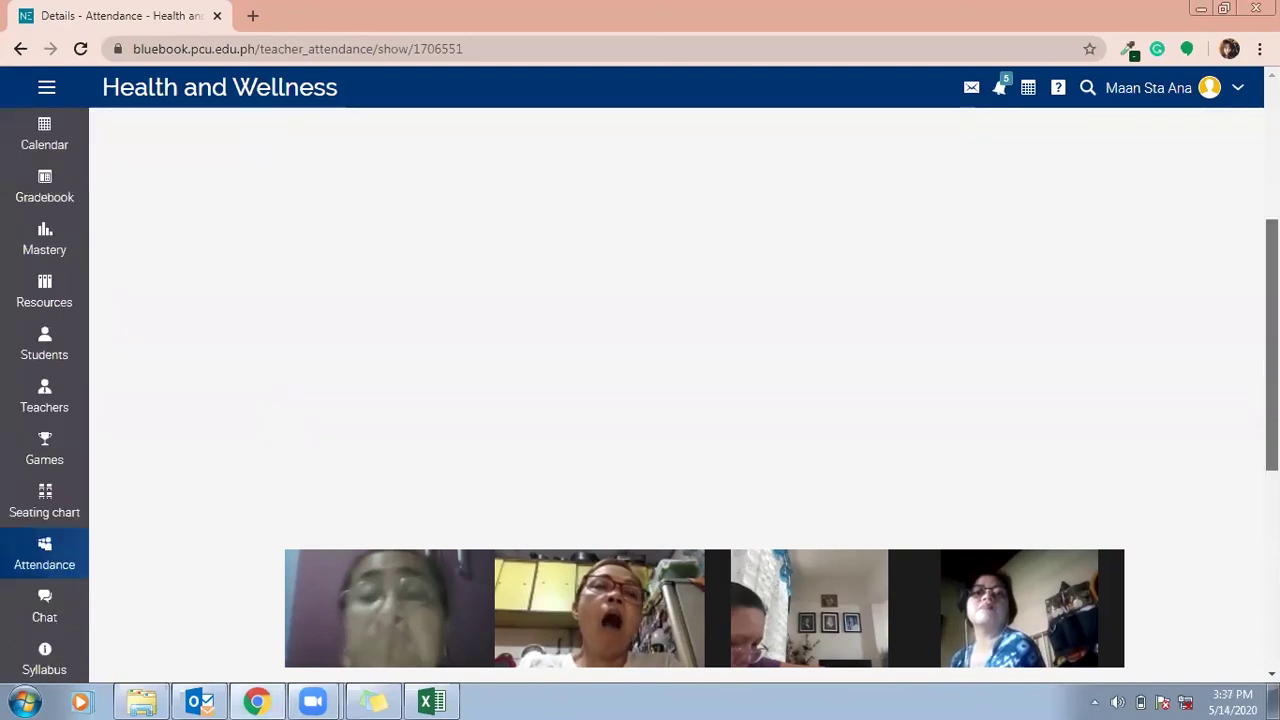
scroll(274, 426, down, 2)
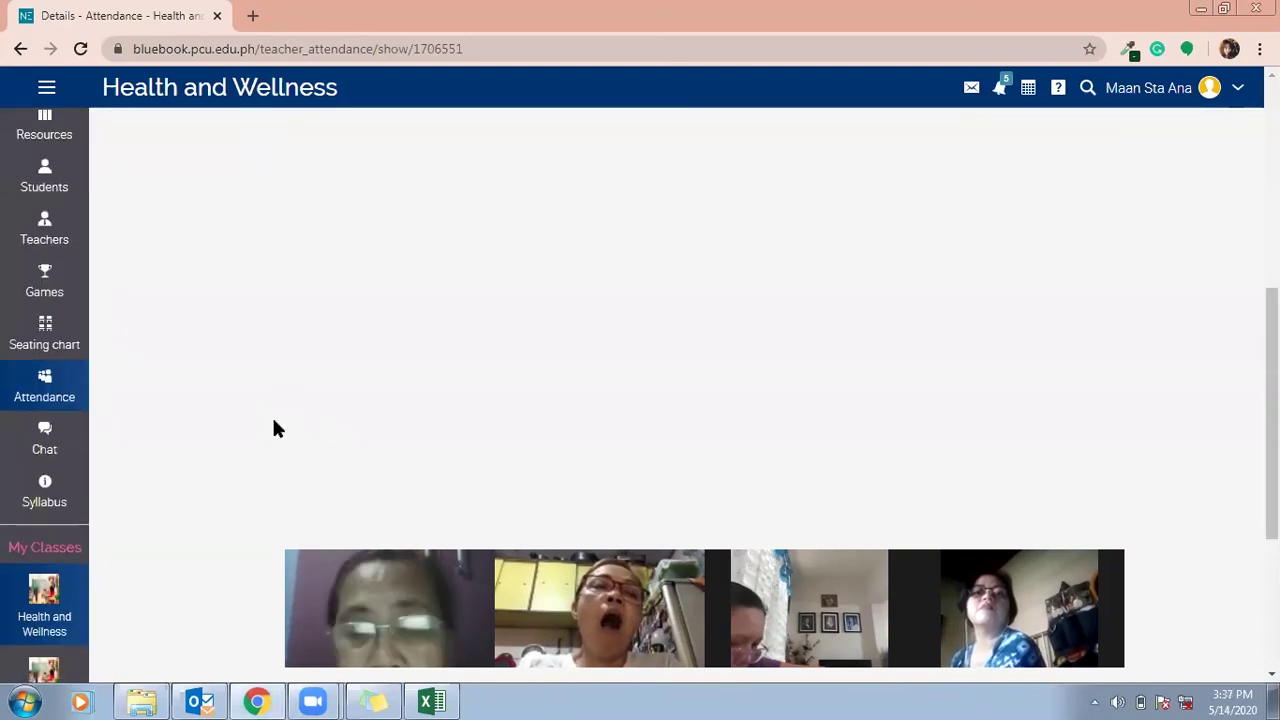
click(6, 424)
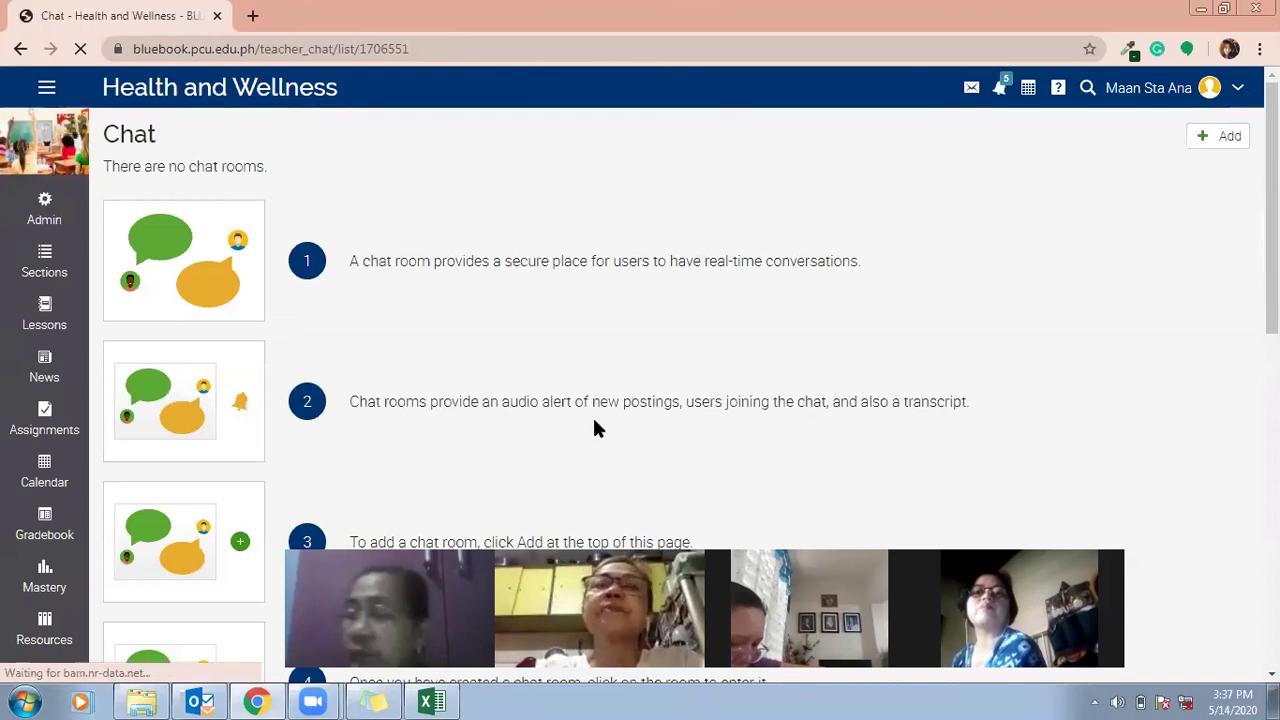
click(1226, 138)
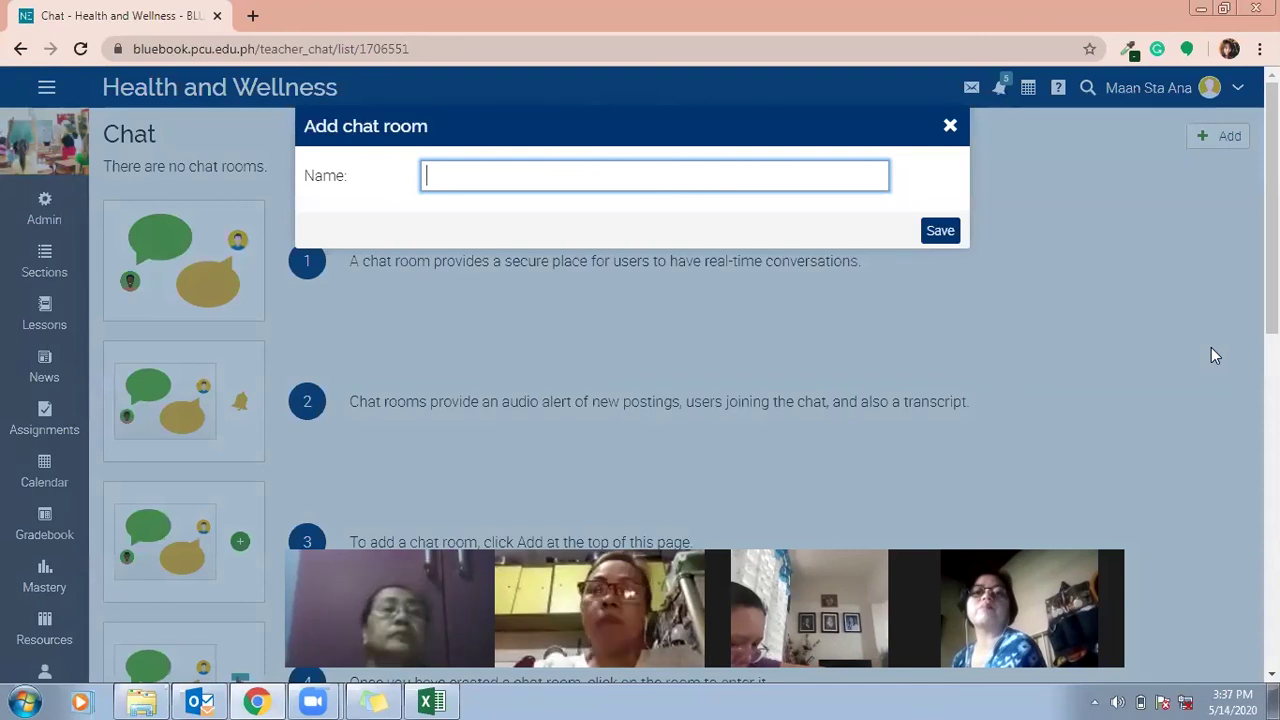
text(MA)
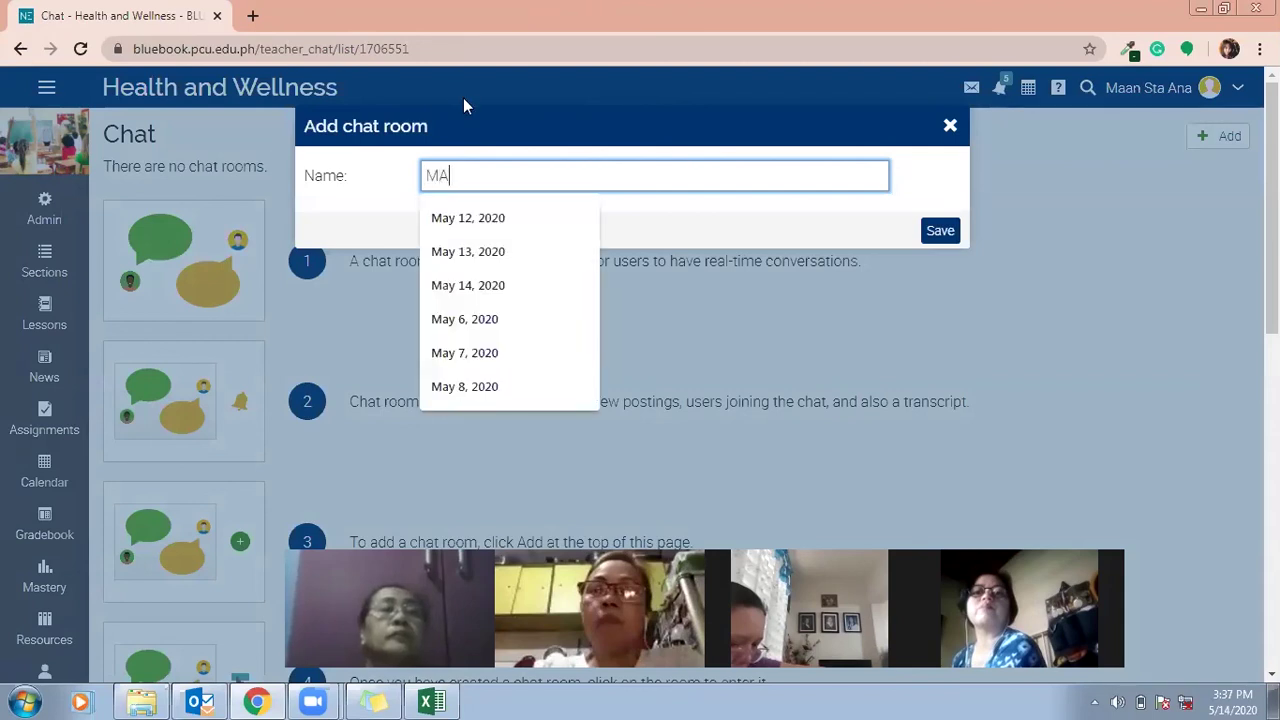
text(y 14, 2020)
click(468, 217)
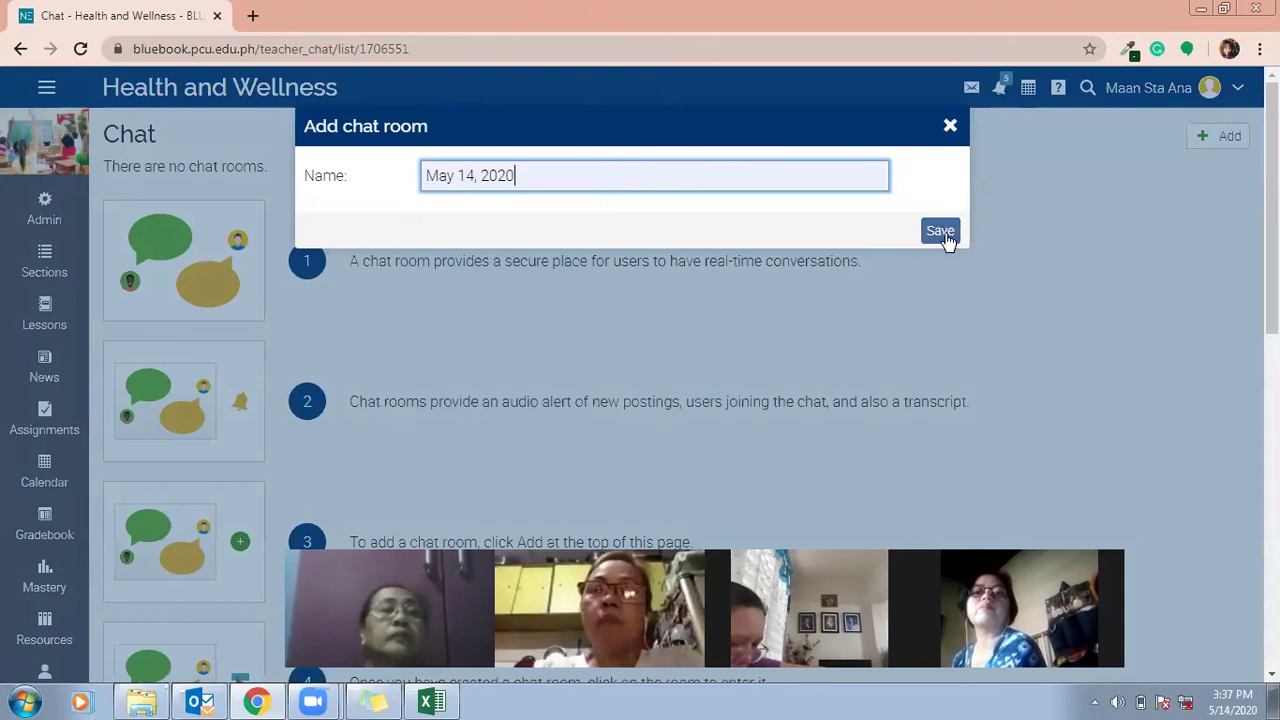
click(944, 235)
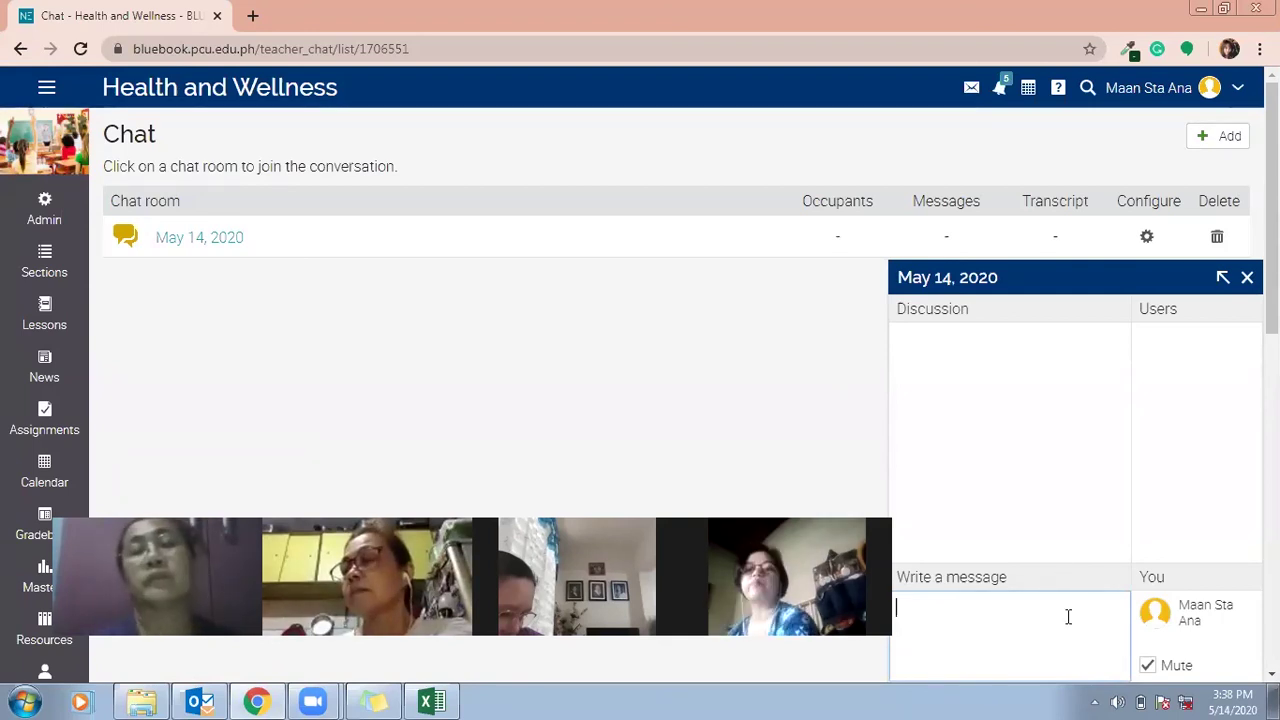
Send 'Good afternoon' in the May 14, 2020 chat room, then go to the class Syllabus.
text(Good)
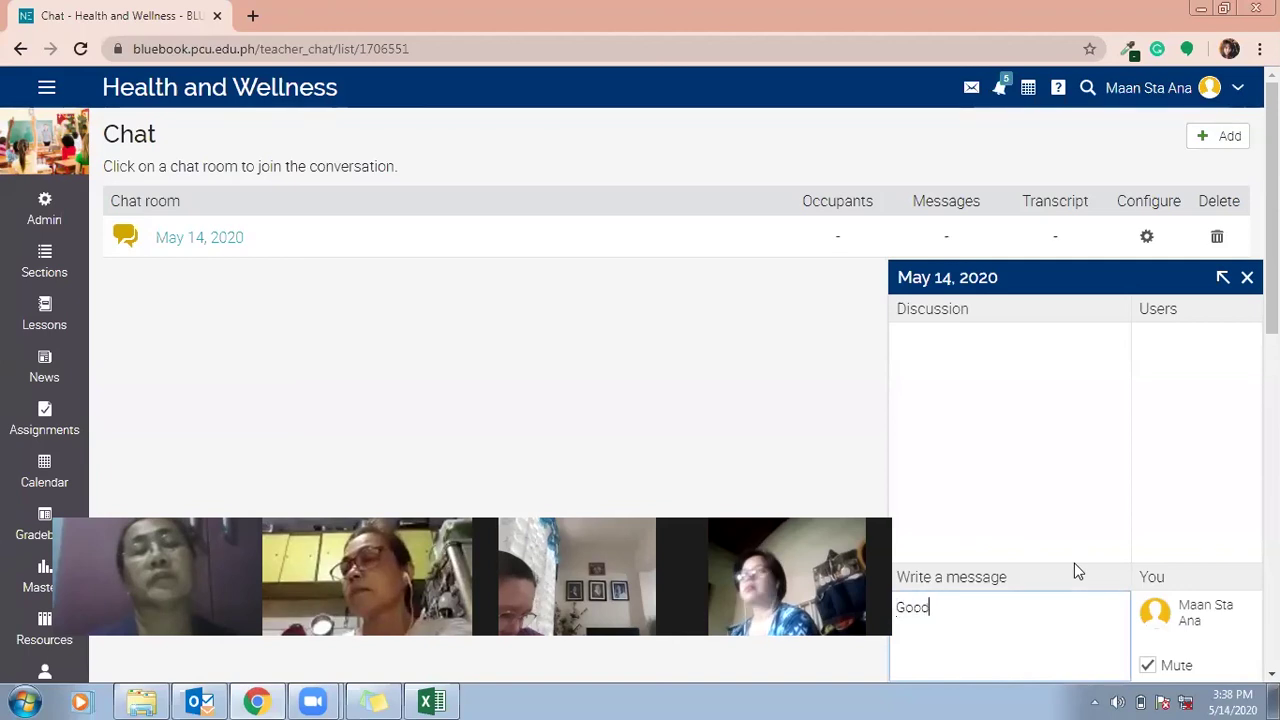
text( afternoon)
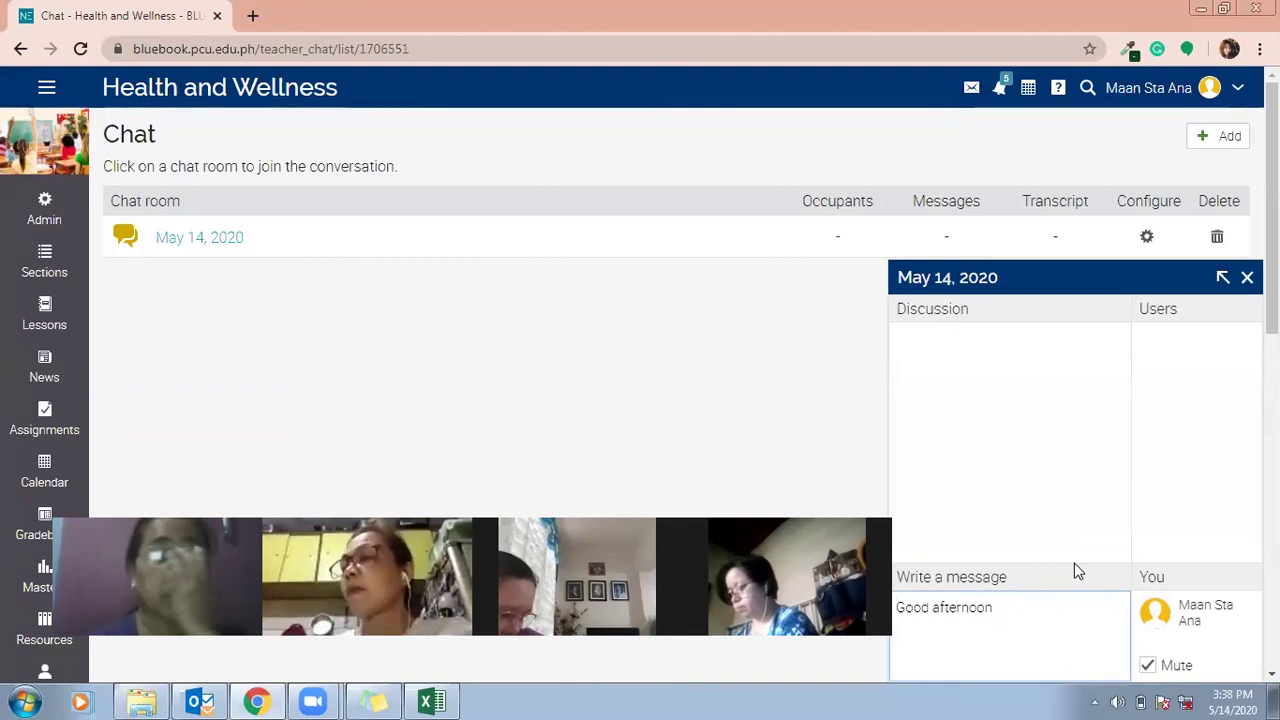
key(Return)
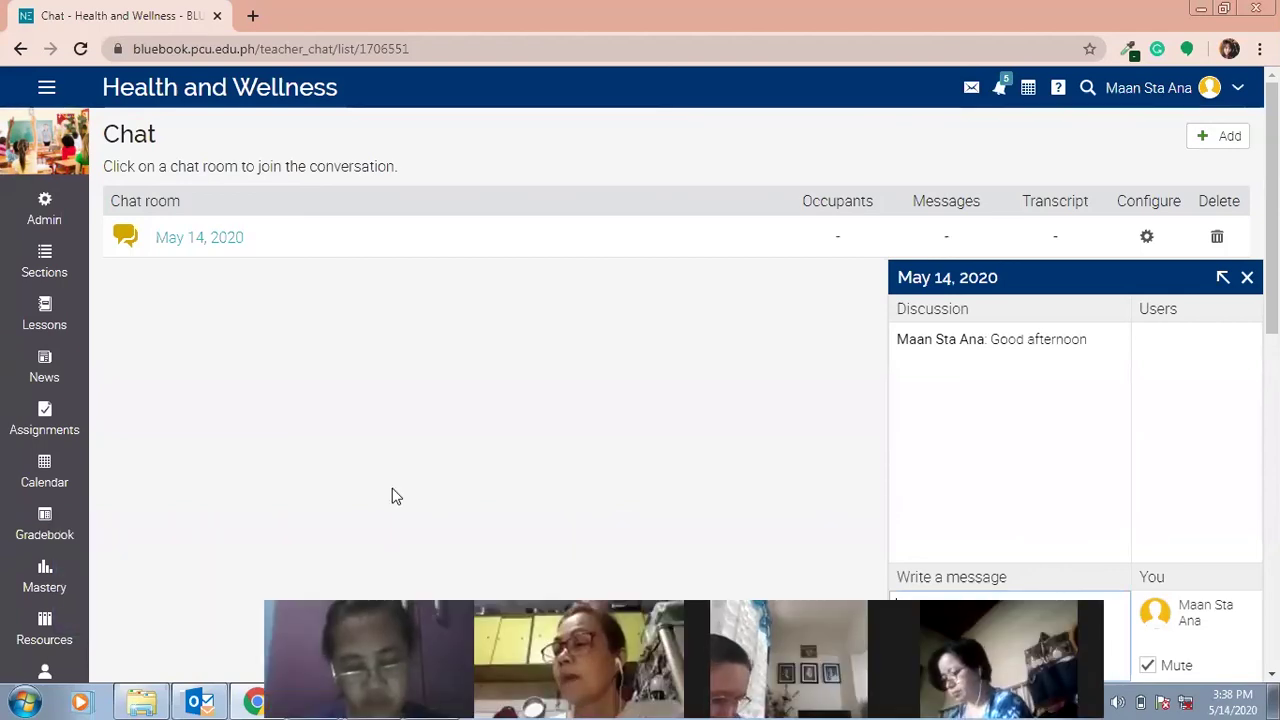
scroll(154, 491, down, 5)
click(44, 450)
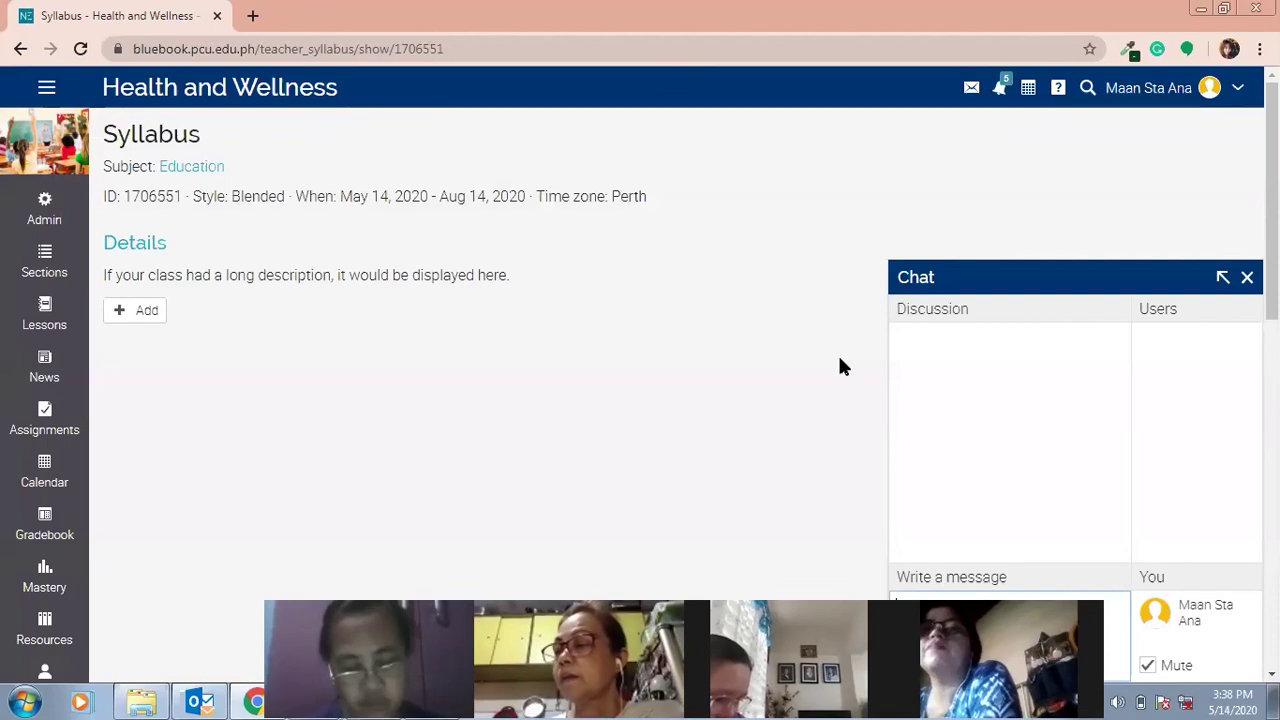
Close the floating Chat window covering the Health and Wellness Syllabus page.
key(Return)
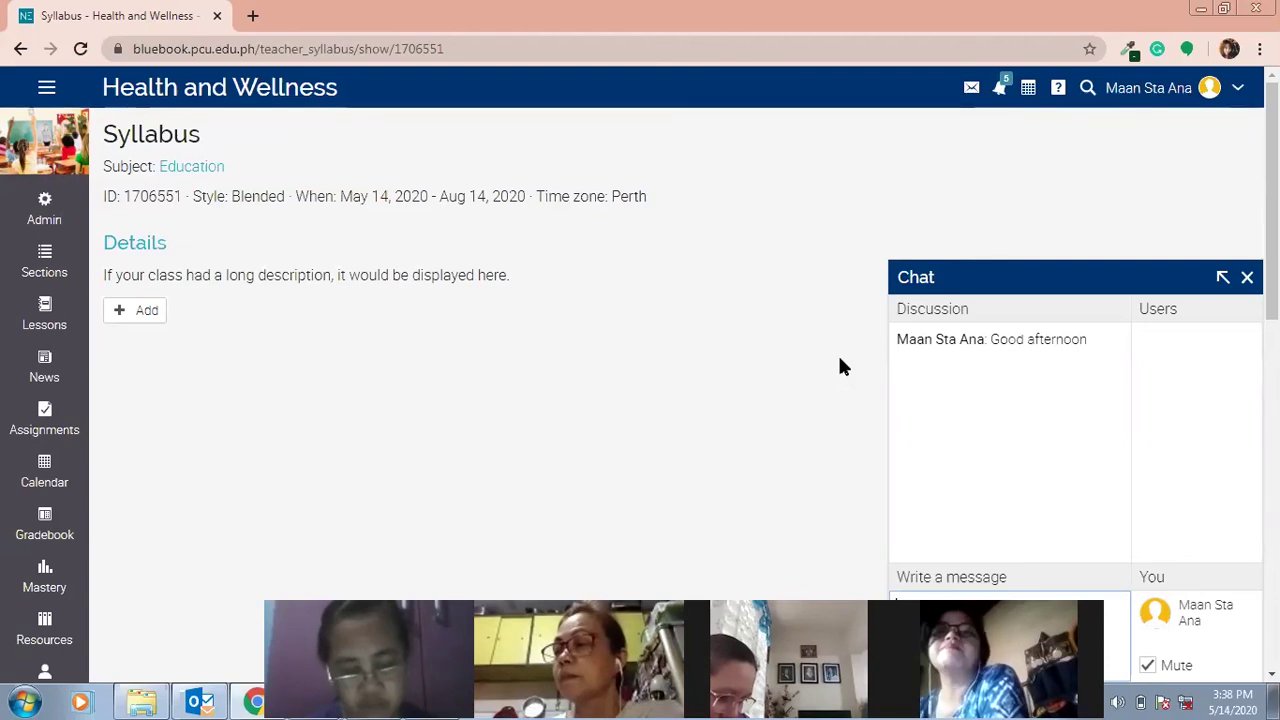
scroll(77, 414, down, 5)
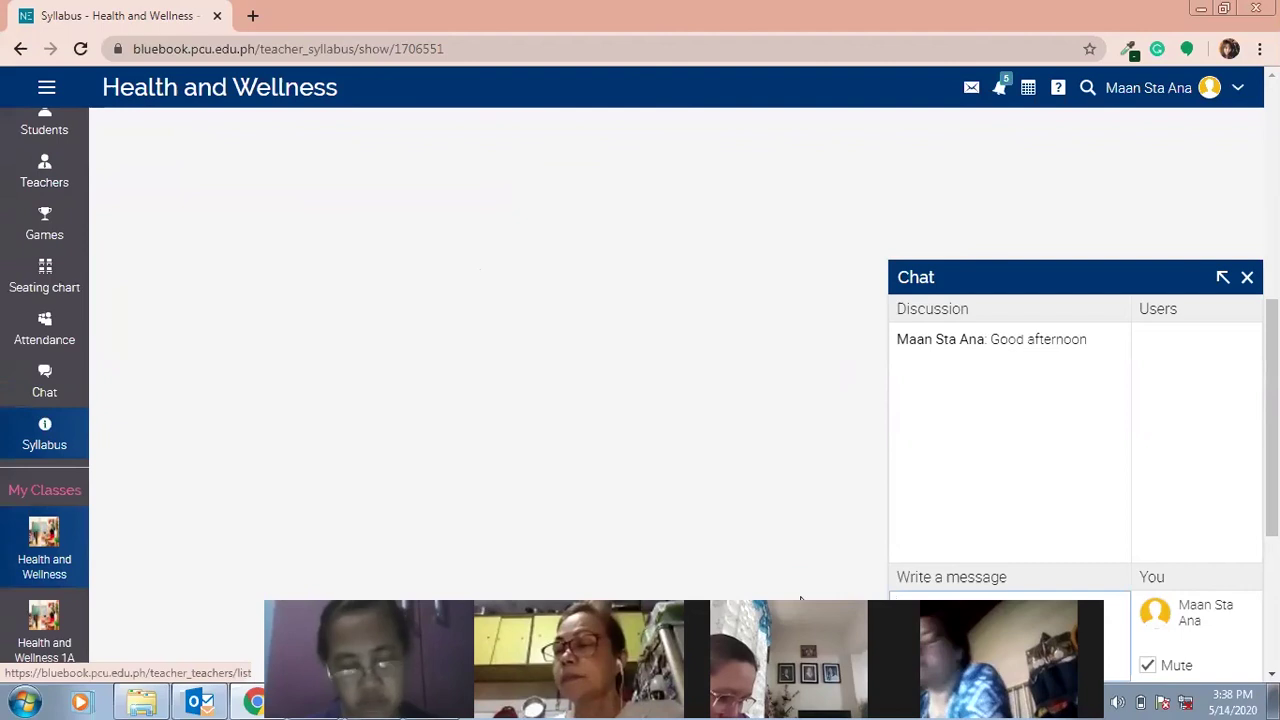
drag(800, 602, 719, 518)
click(1246, 277)
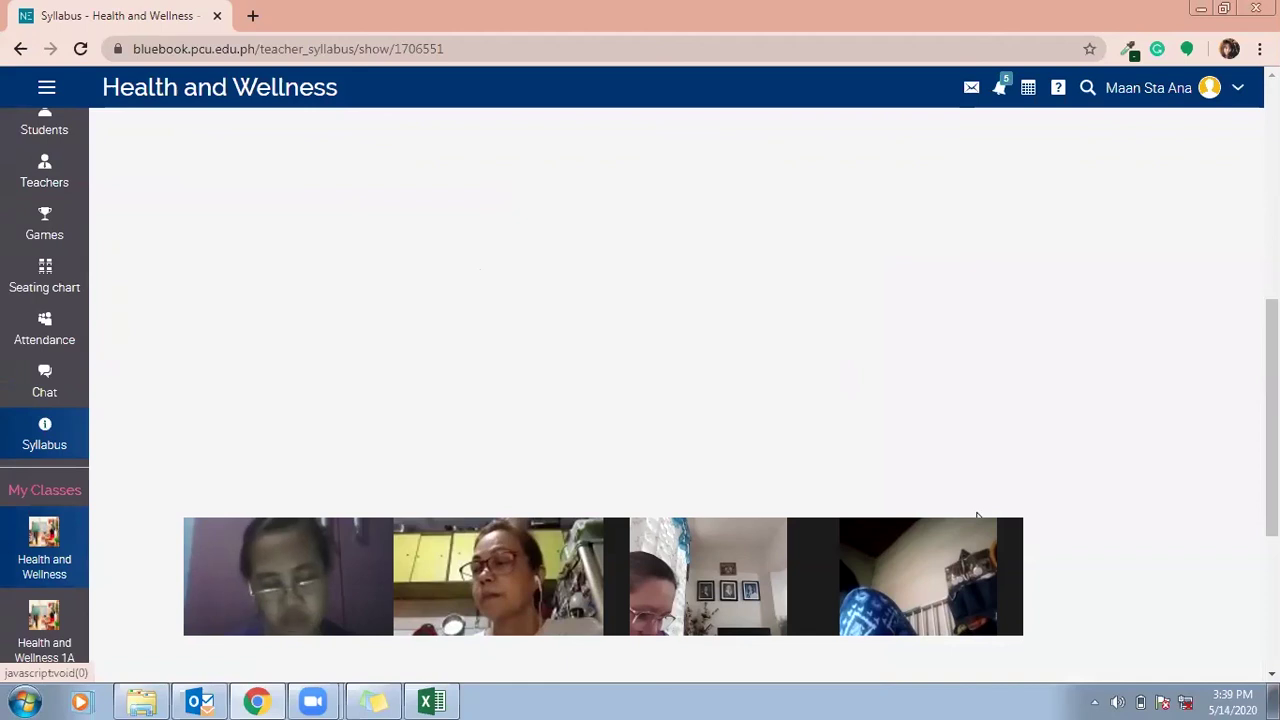